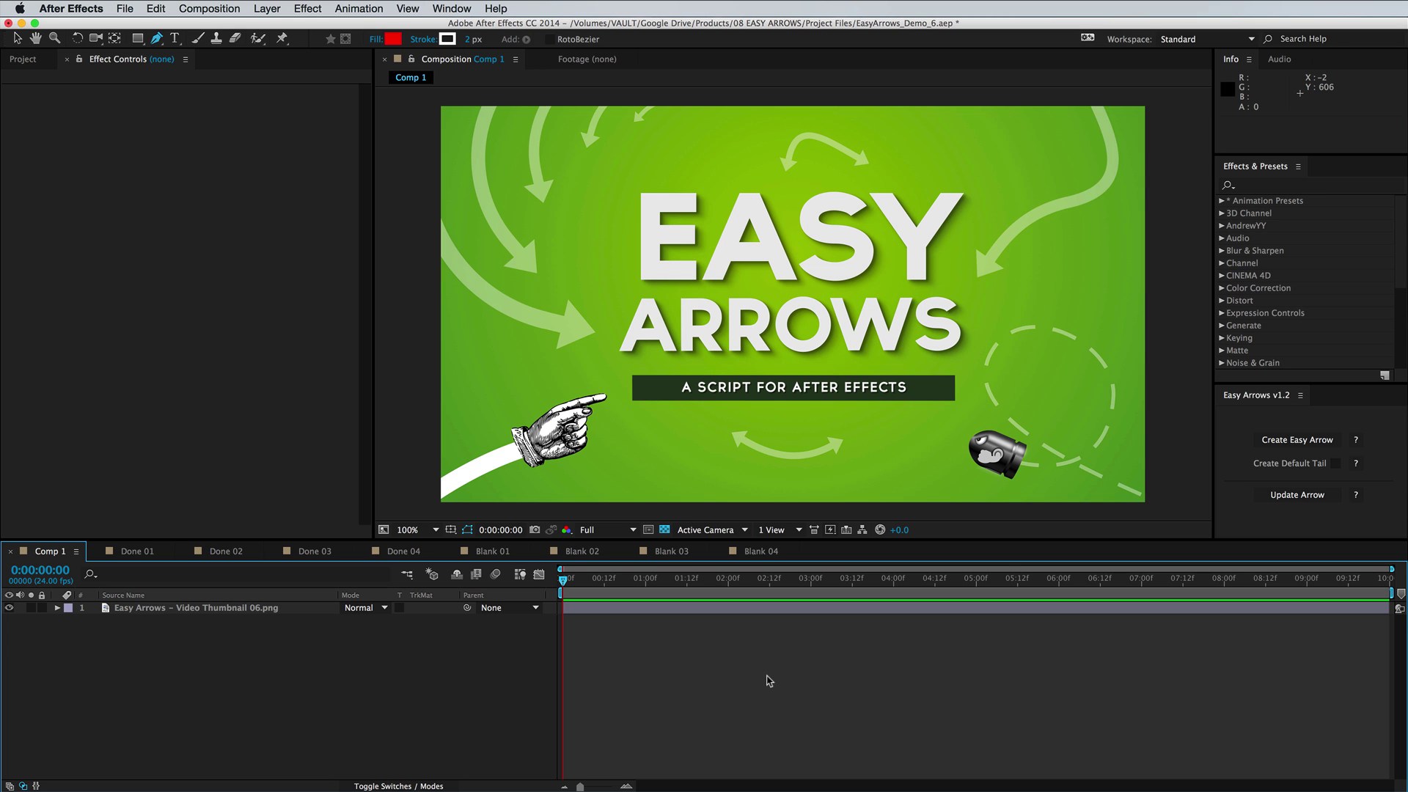
Step: Open the Done 01 comp and preview its arrow animation
{"action": "left_click", "coordinate": [128, 556]}
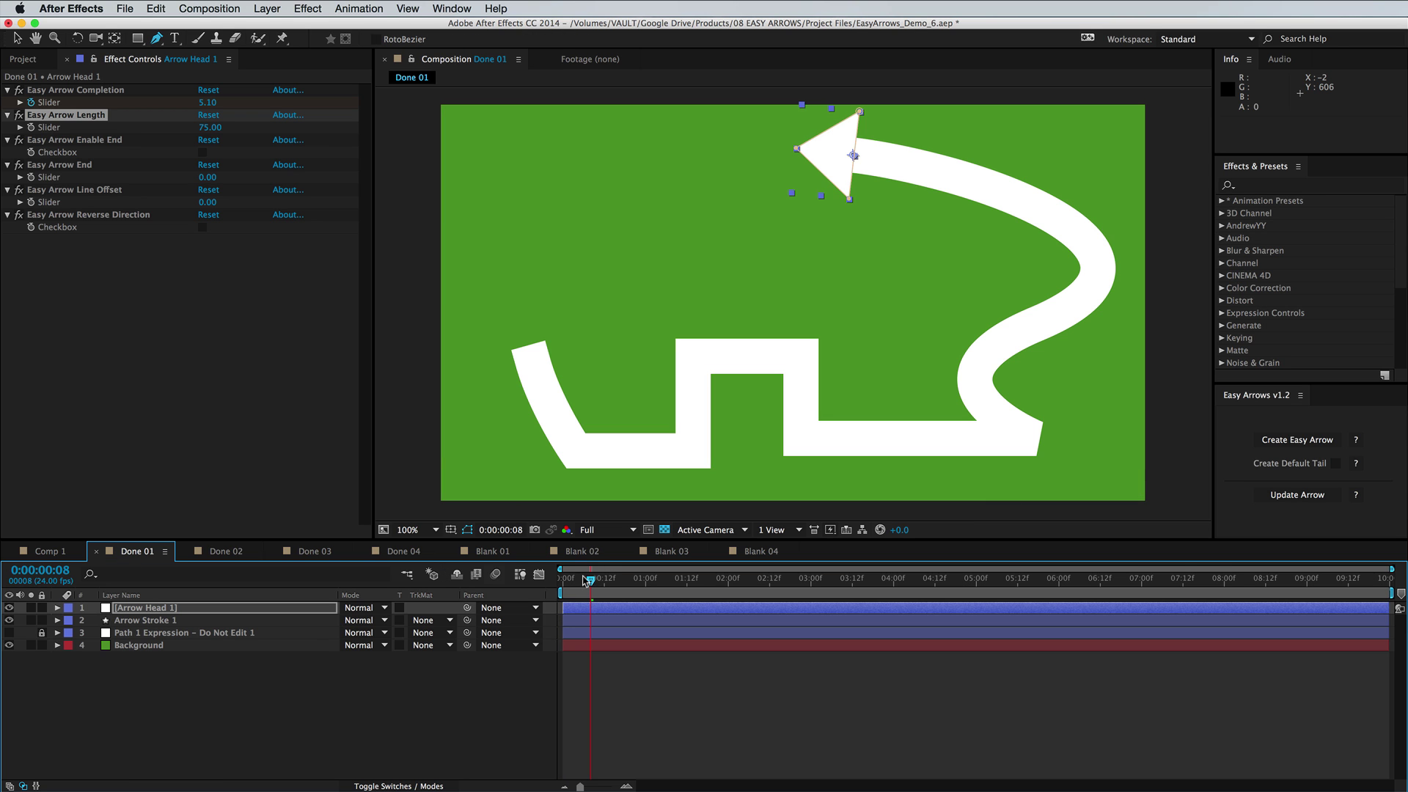
{"action": "left_click_drag", "start_coordinate": [589, 581], "coordinate": [946, 615]}
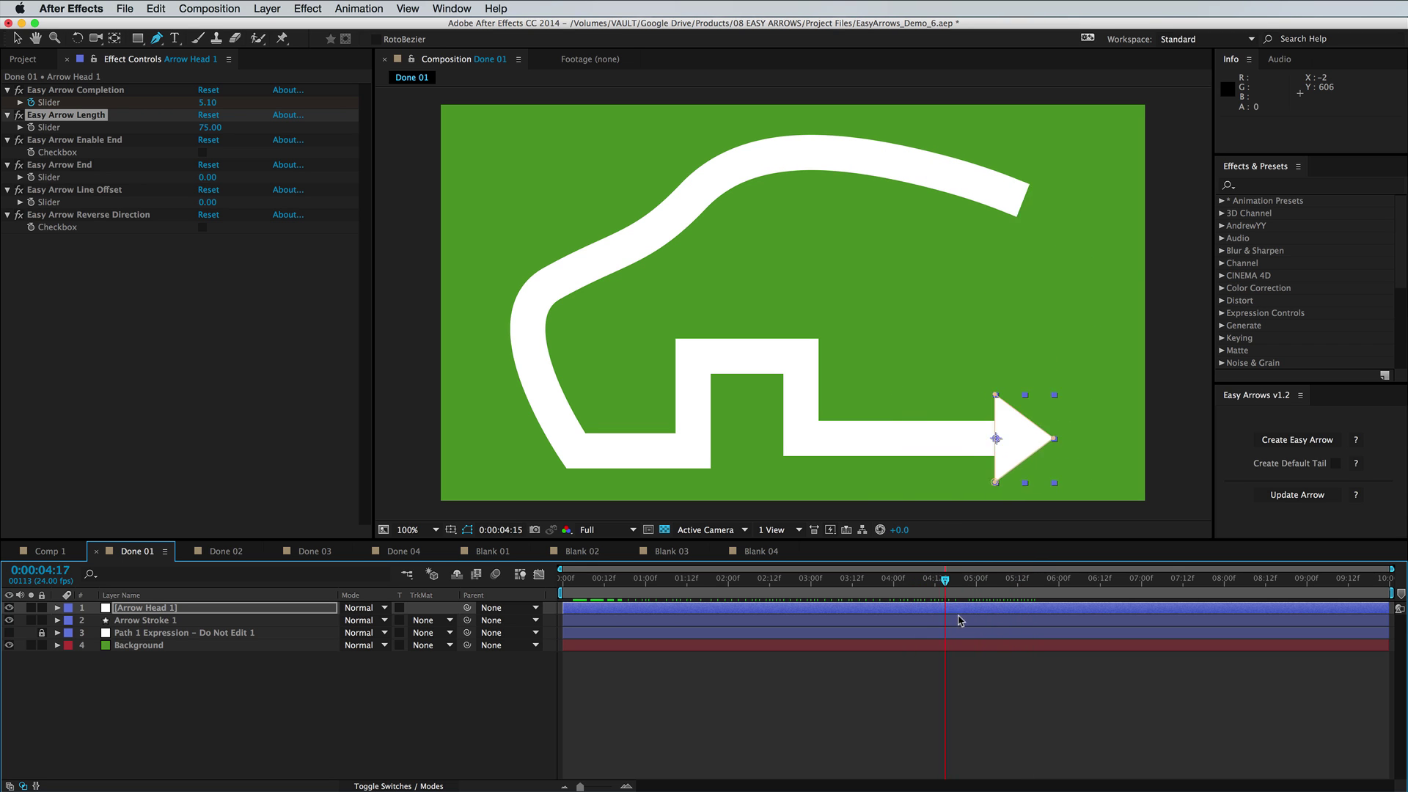
{"action": "key", "text": "space"}
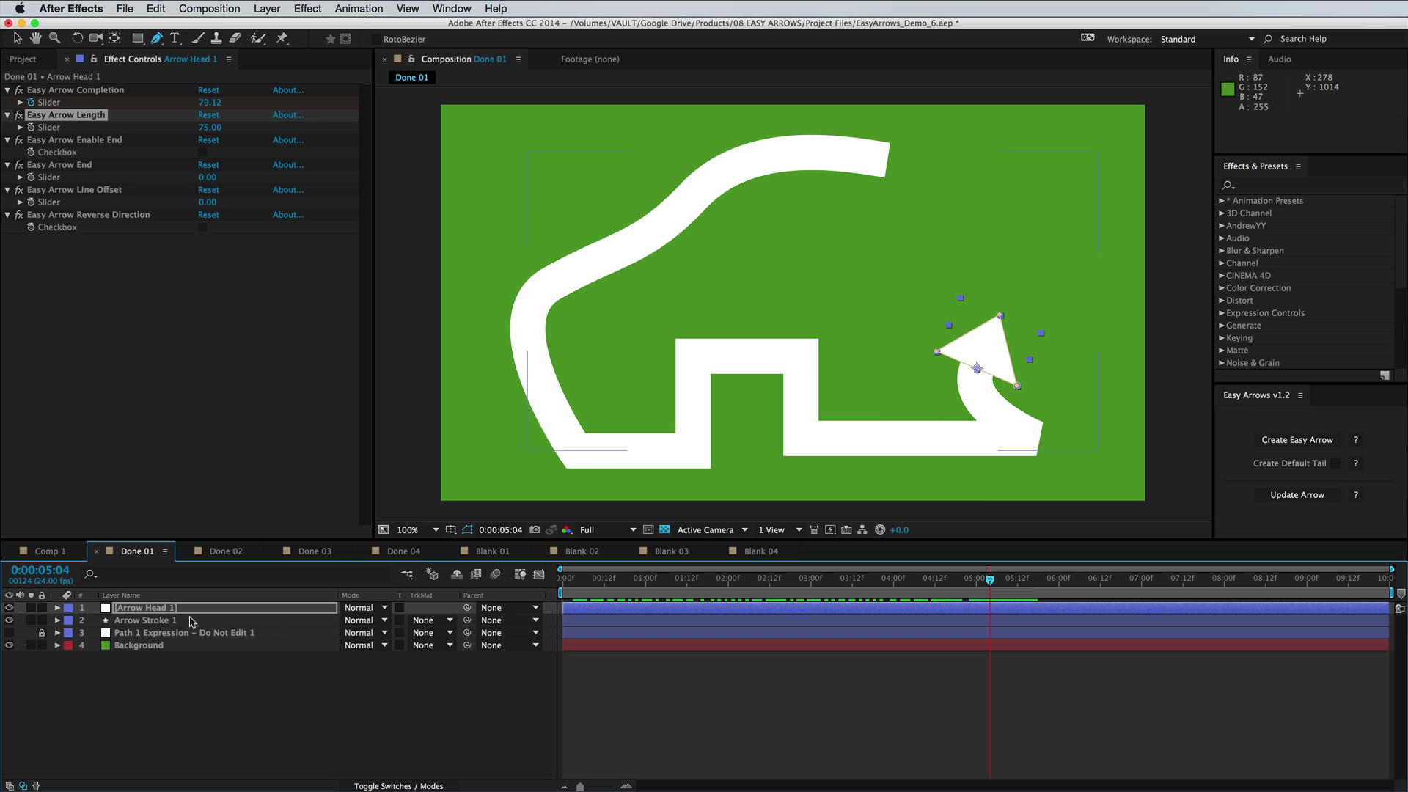
Step: On Arrow Head 1, set Easy Arrow Length to 39, enable End and set End to 4
{"action": "left_click", "coordinate": [147, 608]}
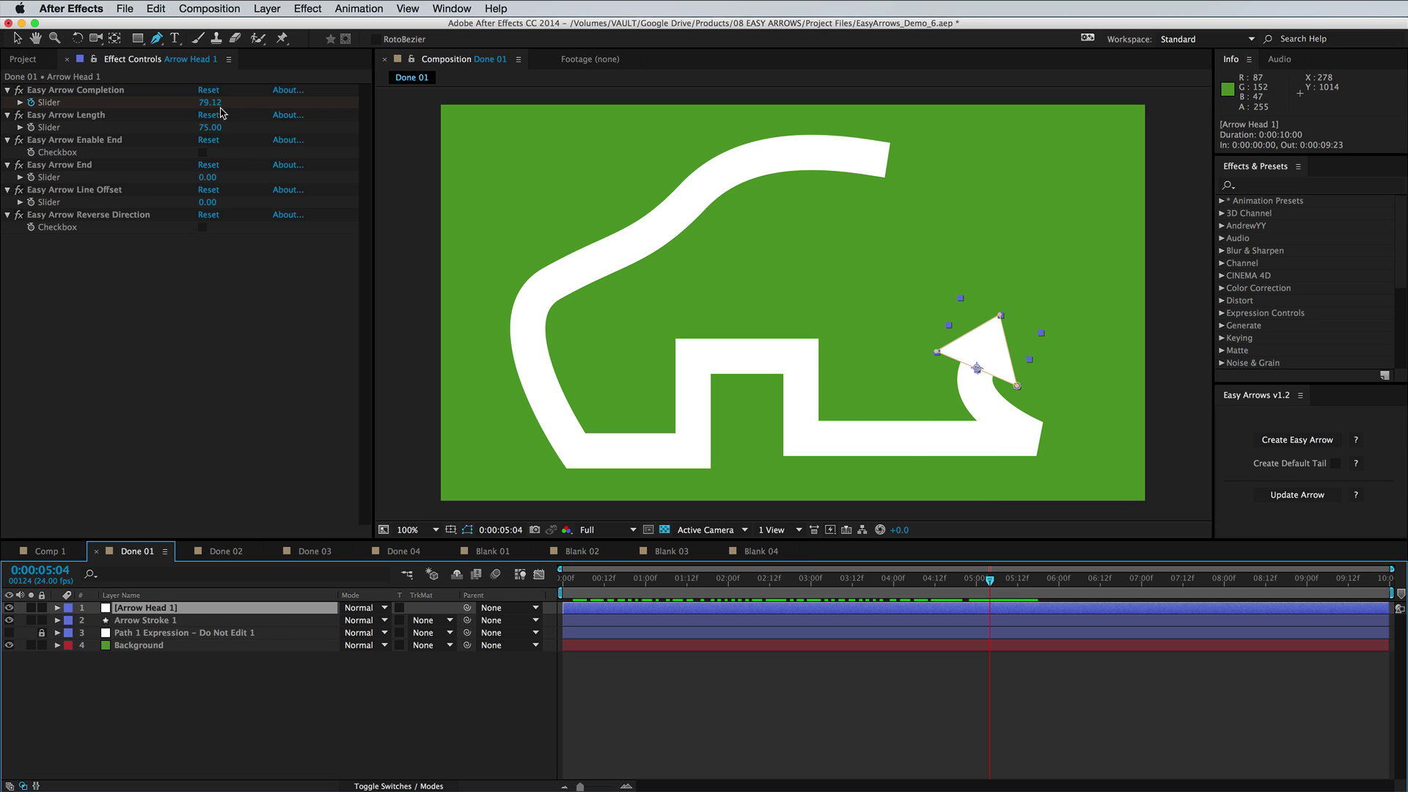
{"action": "left_click_drag", "start_coordinate": [210, 103], "coordinate": [193, 136]}
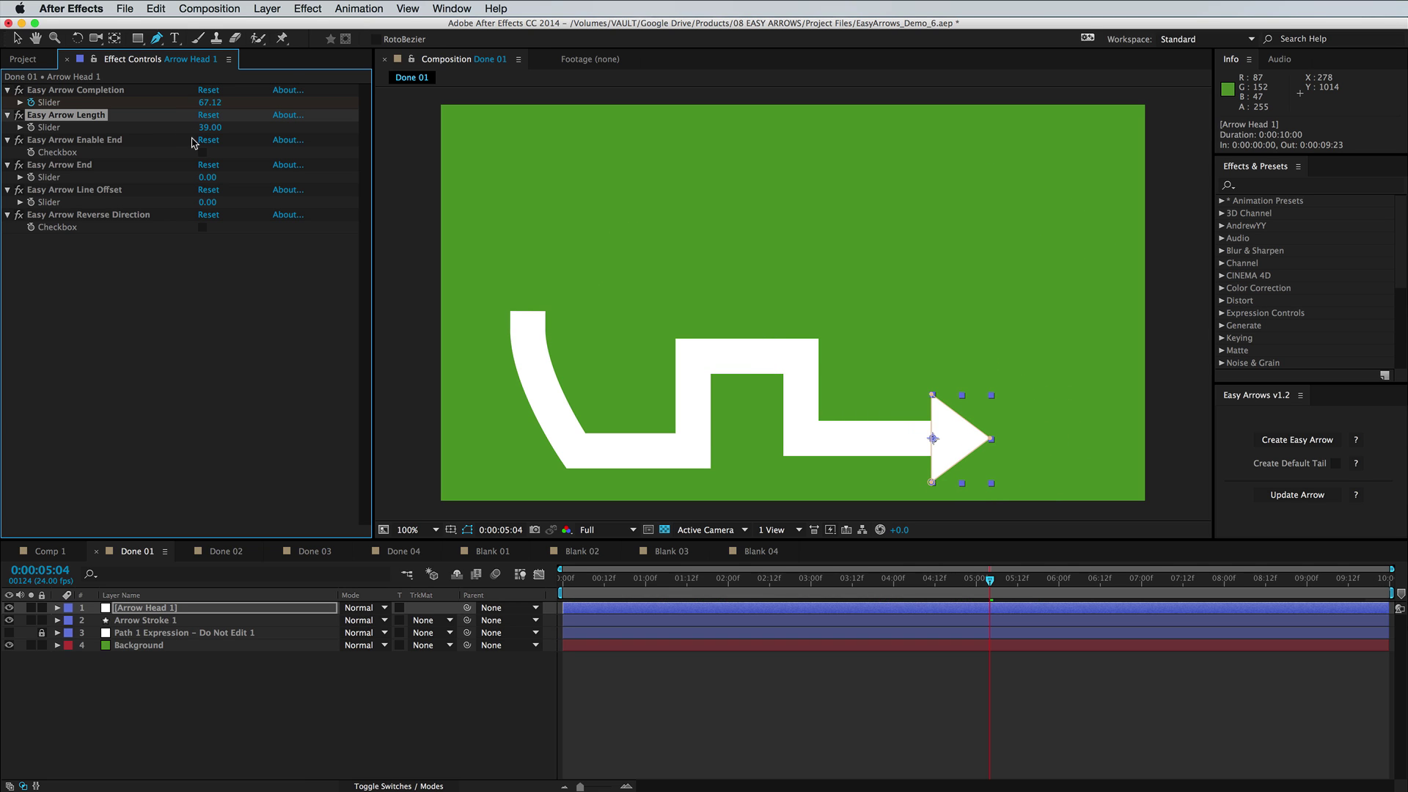
{"action": "left_click", "coordinate": [202, 152]}
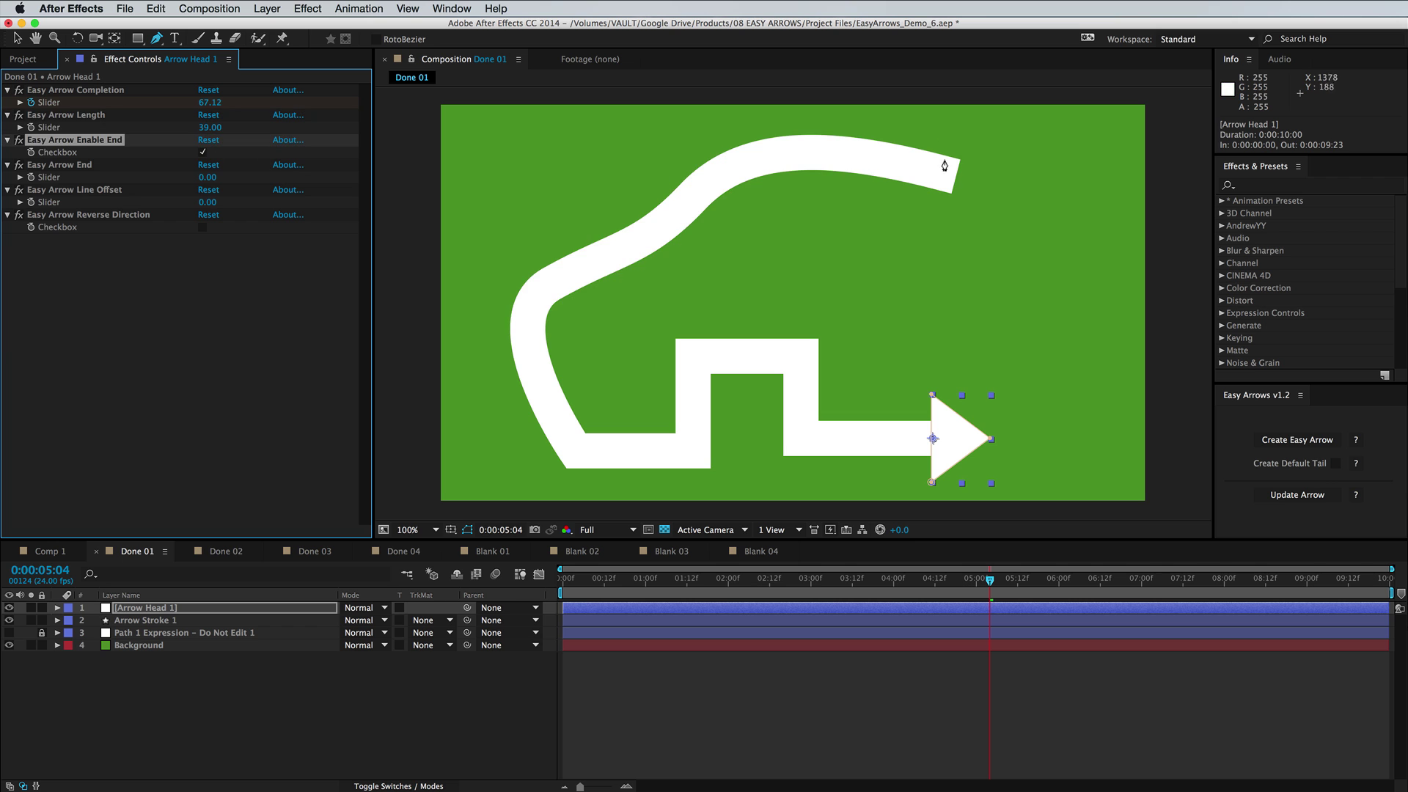
{"action": "left_click_drag", "start_coordinate": [900, 583], "coordinate": [979, 608]}
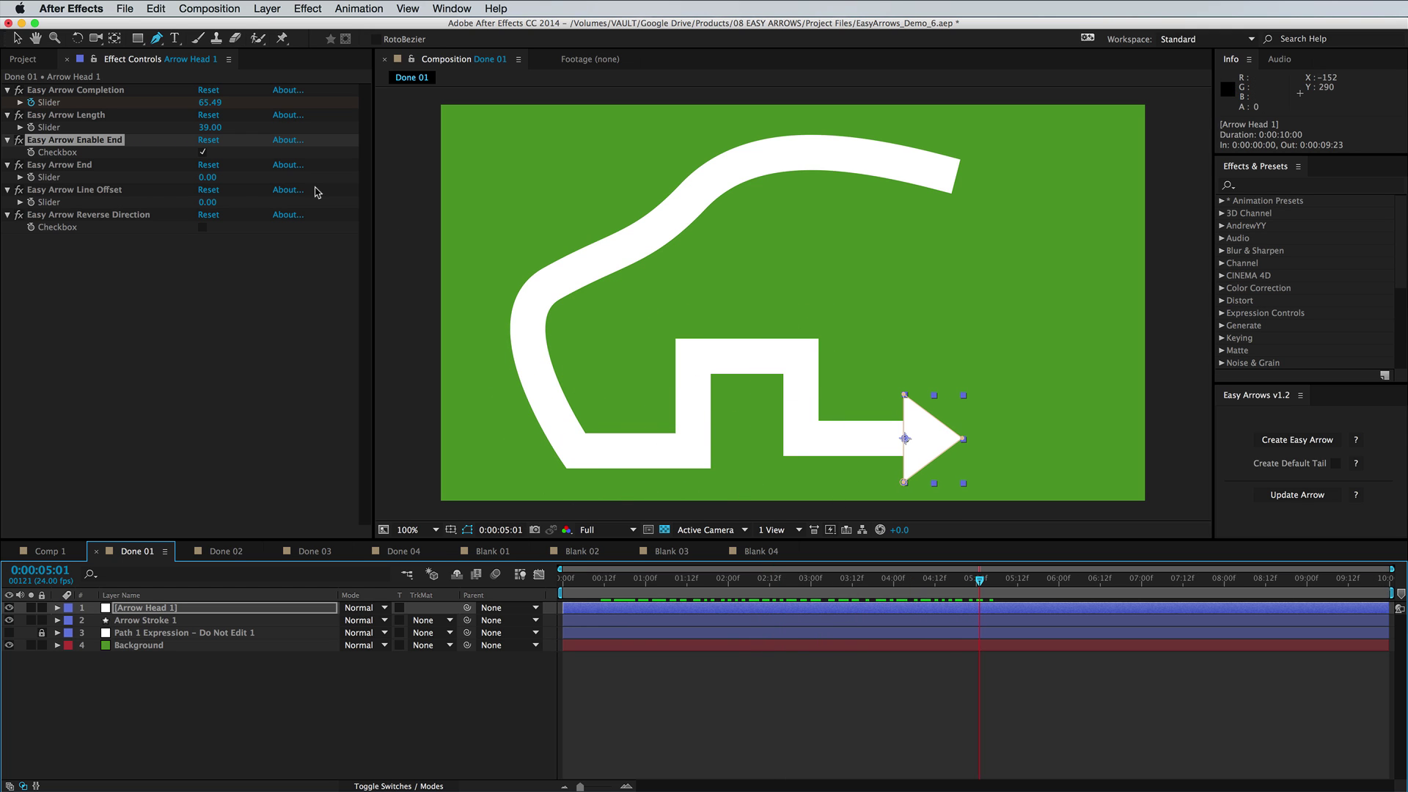
{"action": "left_click", "coordinate": [67, 166]}
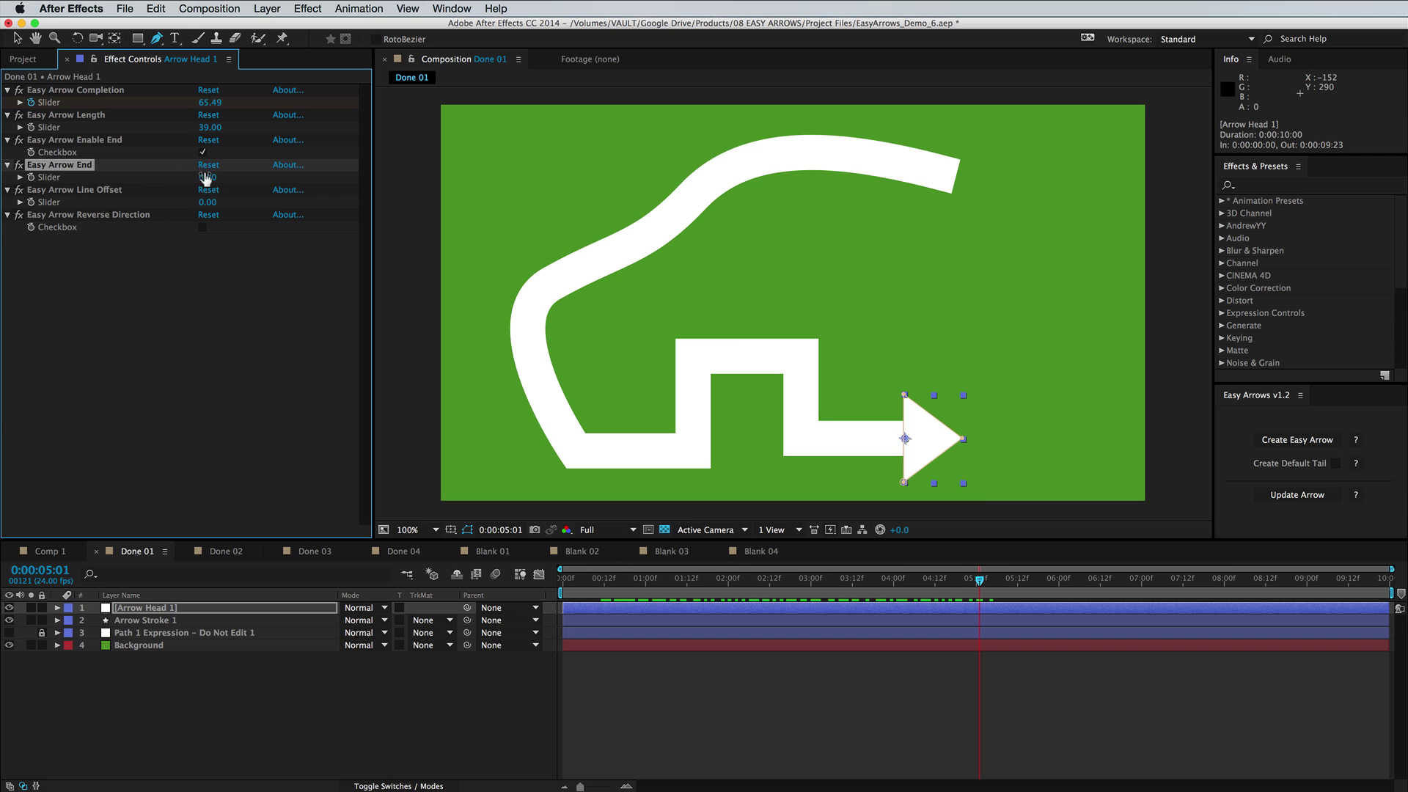
{"action": "mouse_move", "coordinate": [205, 179]}
{"action": "left_mouse_down"}
{"action": "mouse_move", "coordinate": [233, 174]}
{"action": "mouse_move", "coordinate": [192, 197]}
{"action": "mouse_move", "coordinate": [252, 209]}
{"action": "left_mouse_up"}
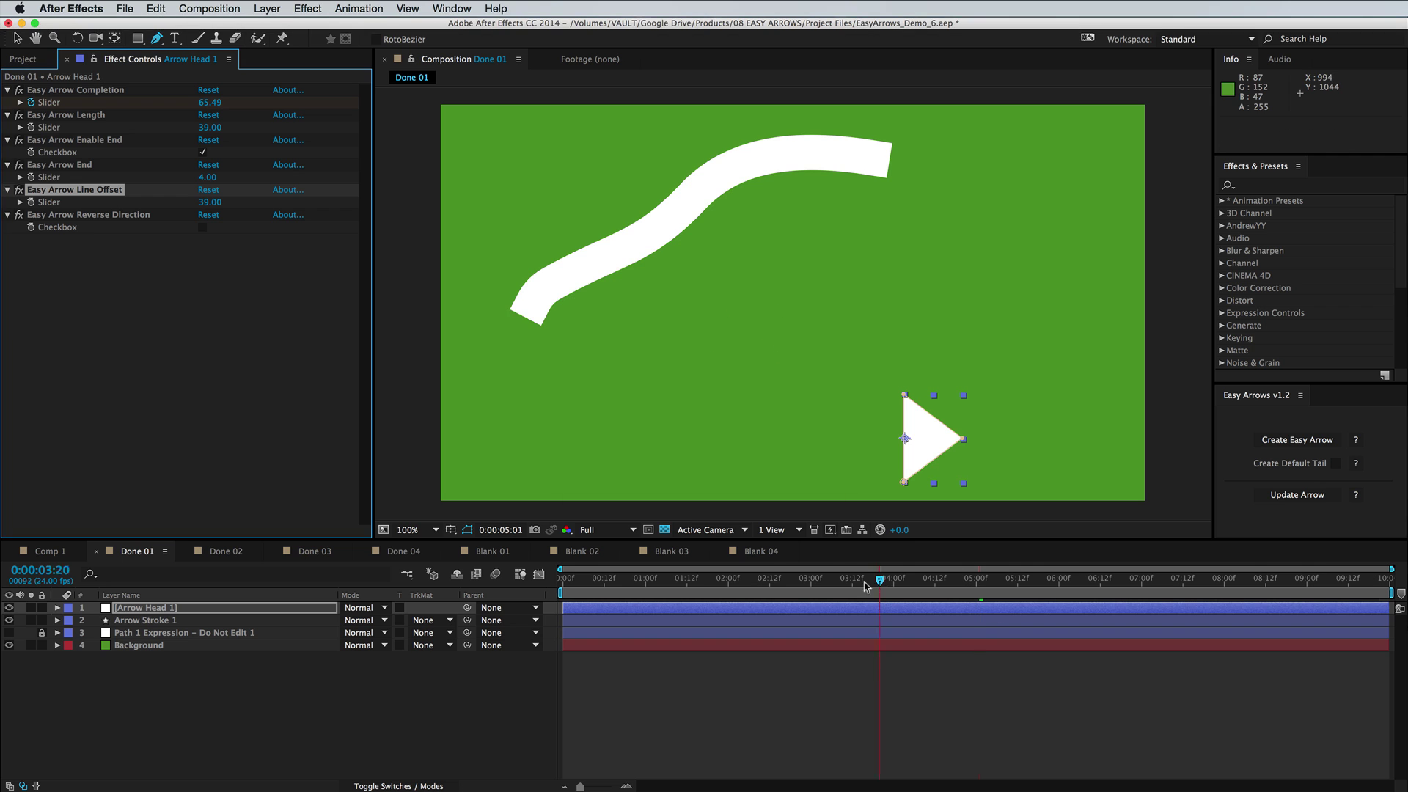
{"action": "left_click_drag", "start_coordinate": [866, 585], "coordinate": [1017, 600]}
Step: Set Line Offset to 0, enable Reverse Direction, and preview the reversed arrow
{"action": "left_click", "coordinate": [209, 202]}
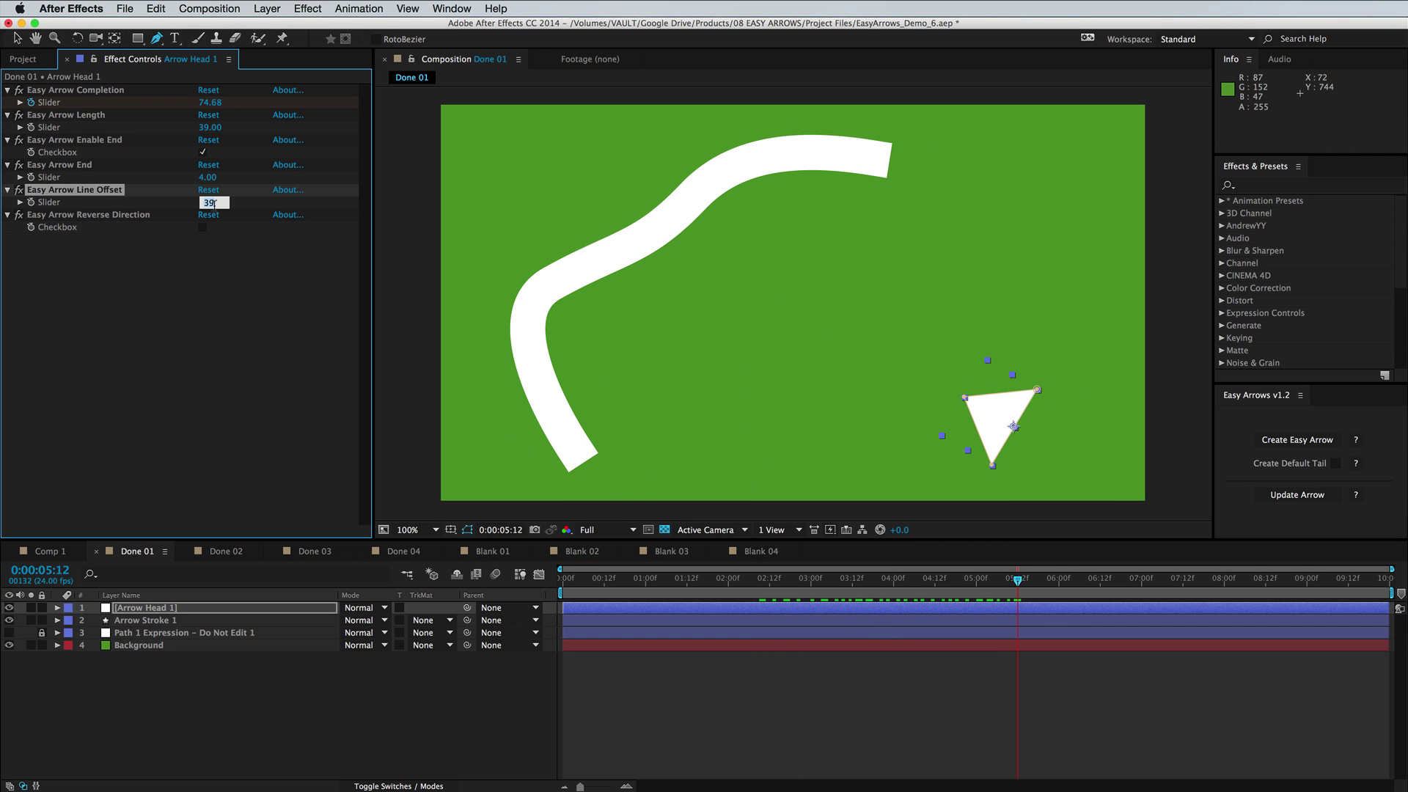
{"action": "type", "text": "0"}
{"action": "key", "text": "Return"}
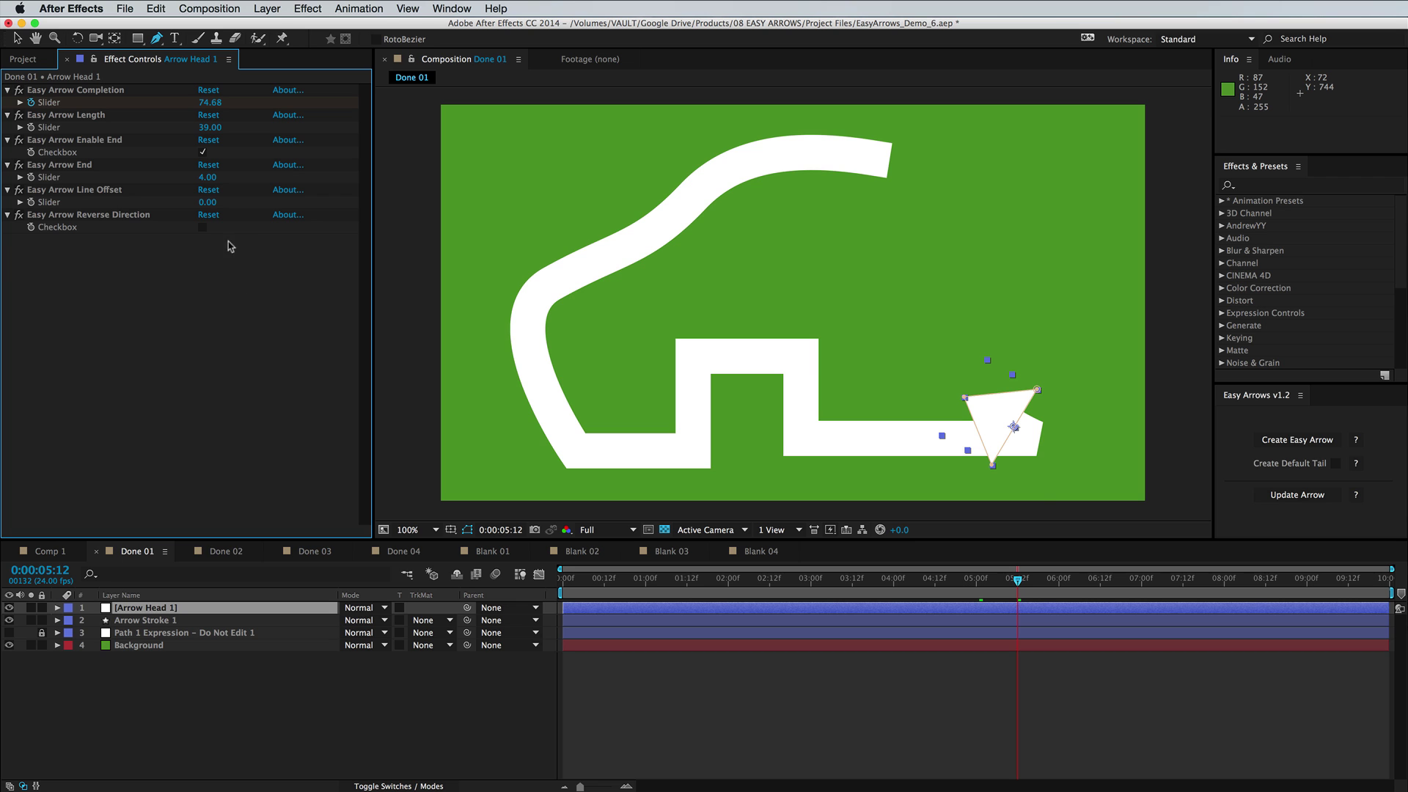
{"action": "left_click", "coordinate": [203, 228]}
{"action": "left_click", "coordinate": [203, 227]}
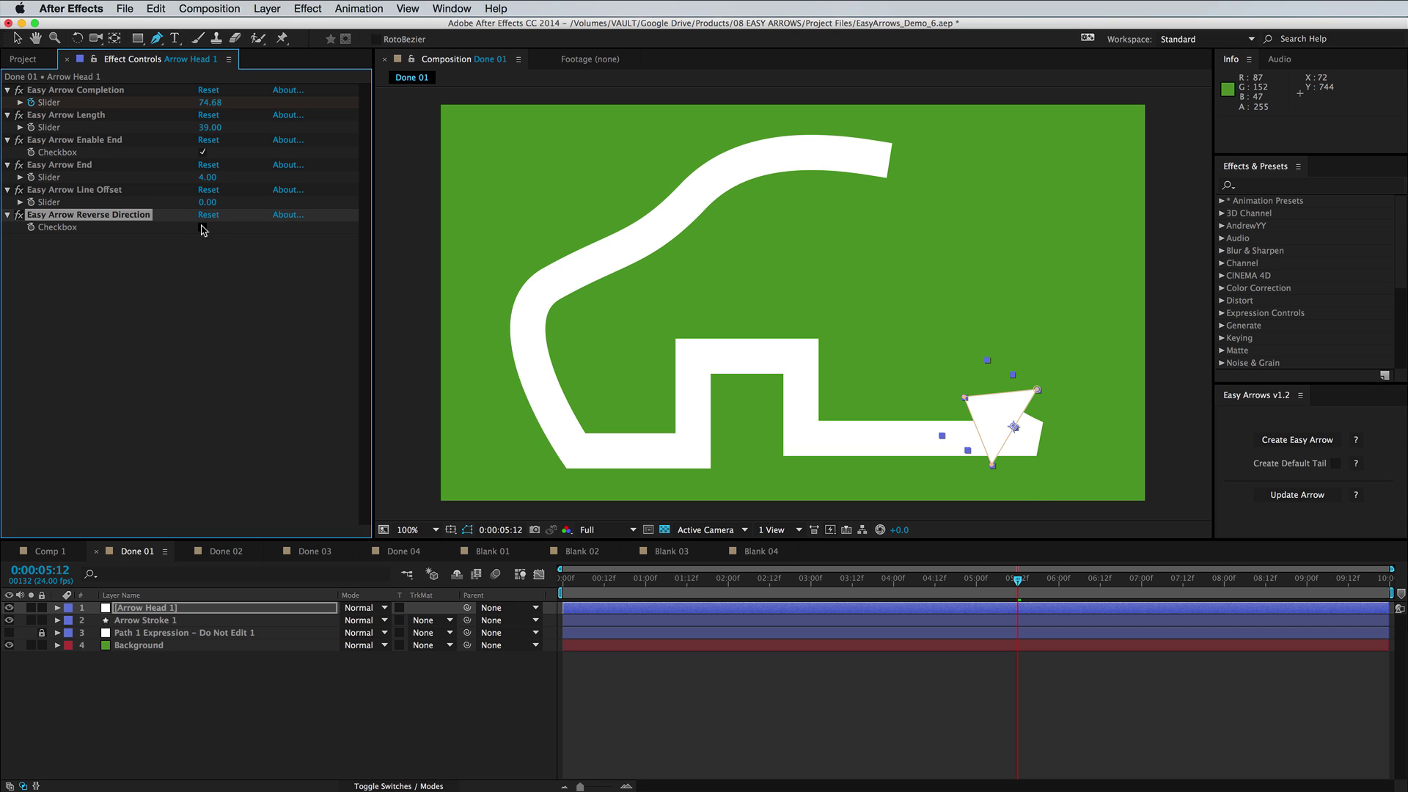
{"action": "left_click", "coordinate": [203, 227]}
{"action": "left_click_drag", "start_coordinate": [866, 584], "coordinate": [749, 583]}
{"action": "left_click", "coordinate": [868, 696]}
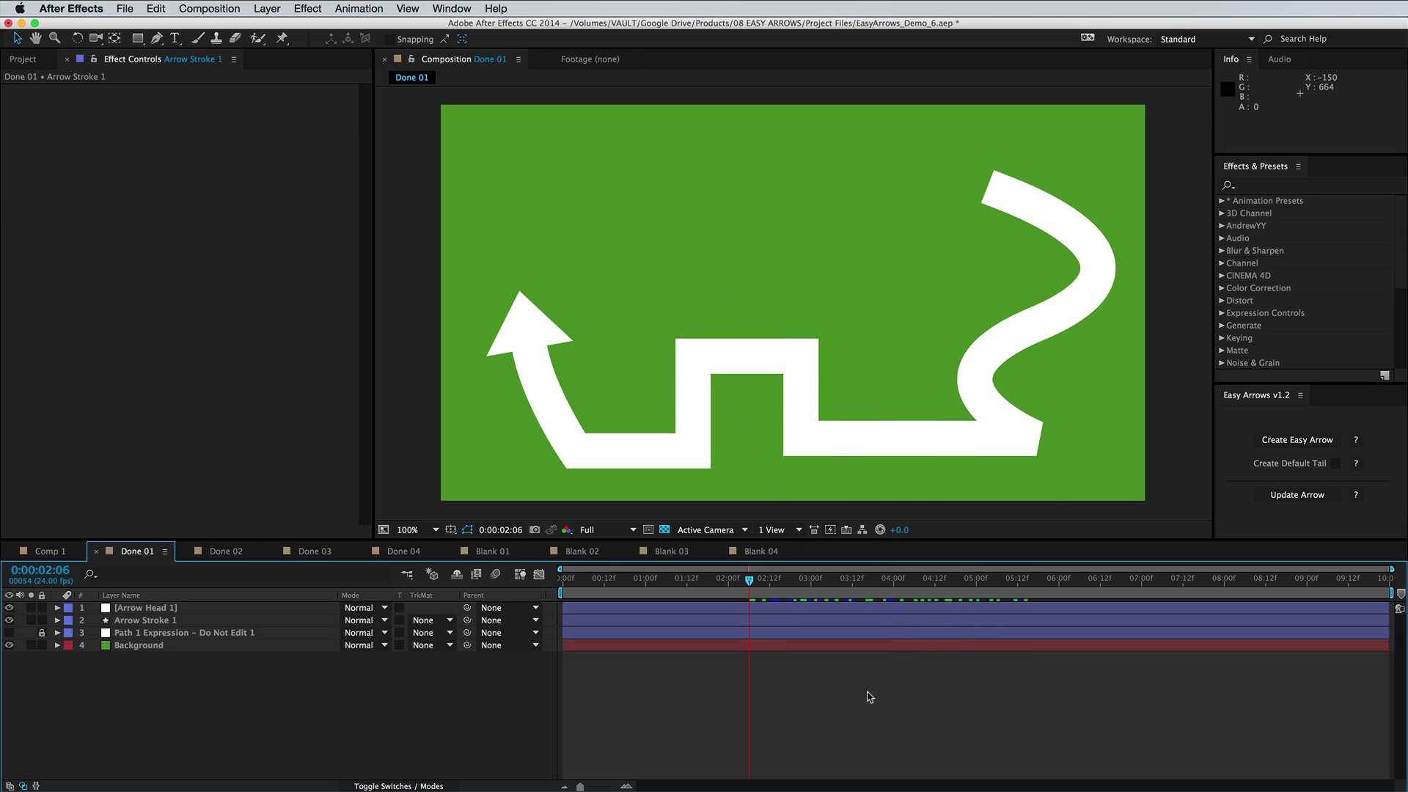
Step: Set Arrow Stroke 1's stroke to Round Join and Round Cap
{"action": "left_click", "coordinate": [57, 620]}
{"action": "scroll", "coordinate": [93, 646], "scroll_direction": "down", "scroll_amount": 1}
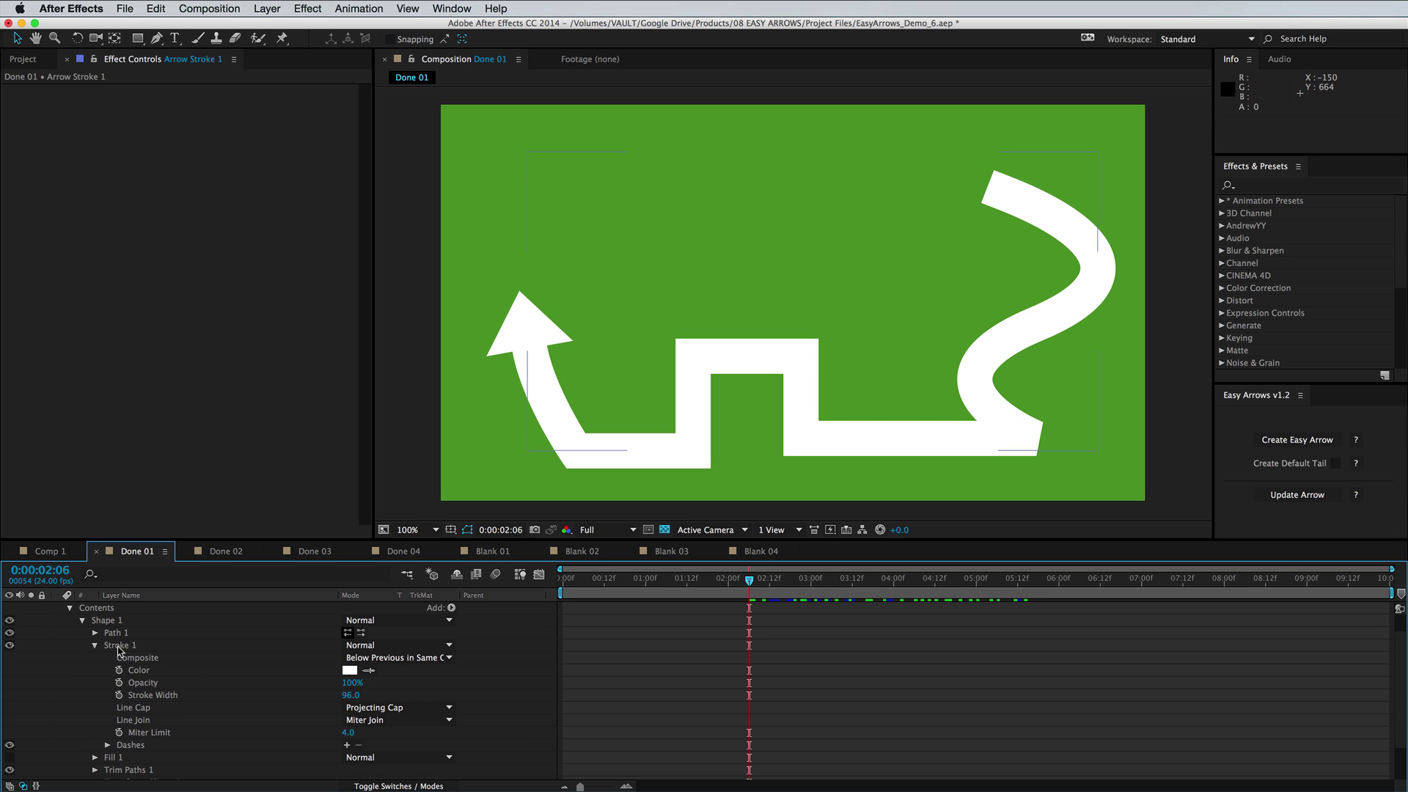
{"action": "left_click", "coordinate": [377, 721]}
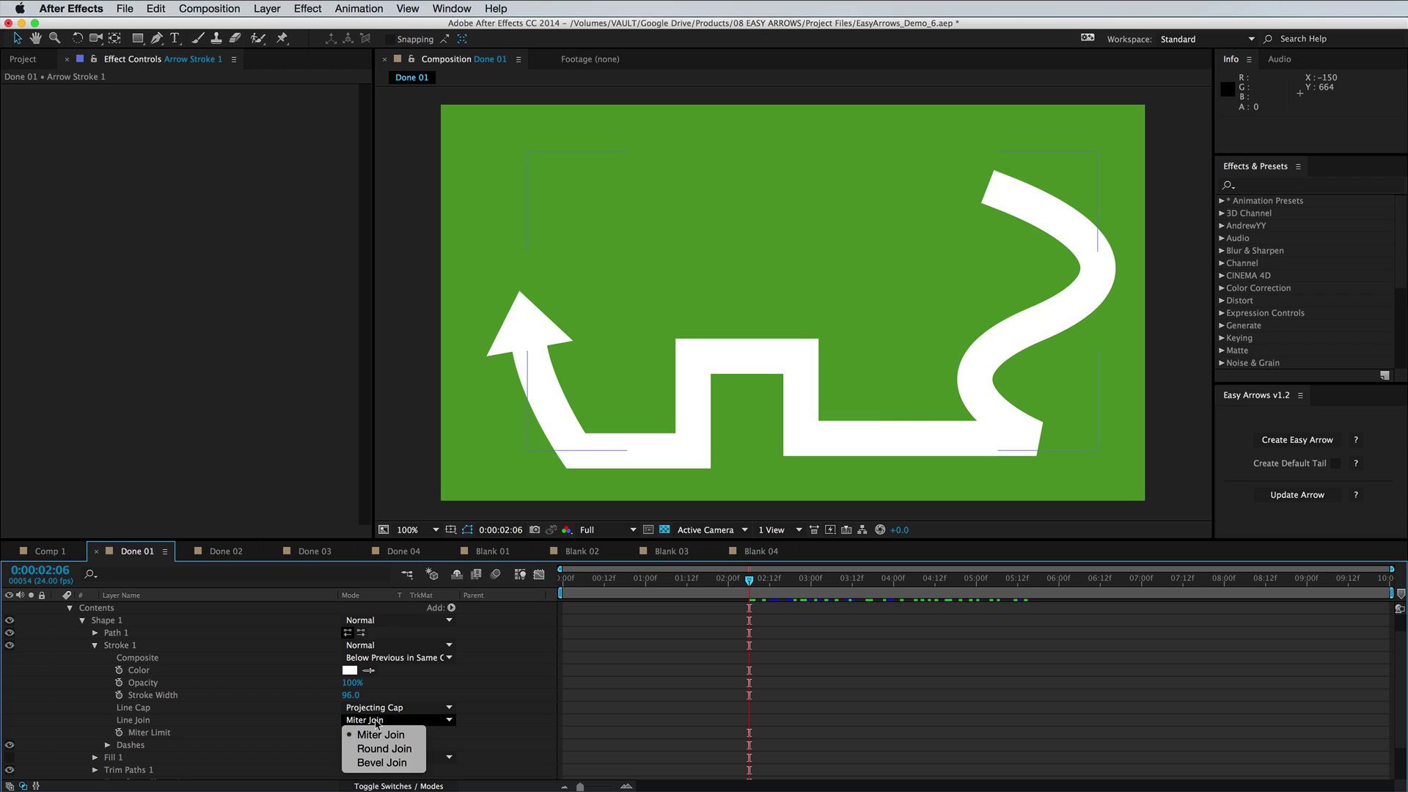
{"action": "left_click", "coordinate": [384, 749]}
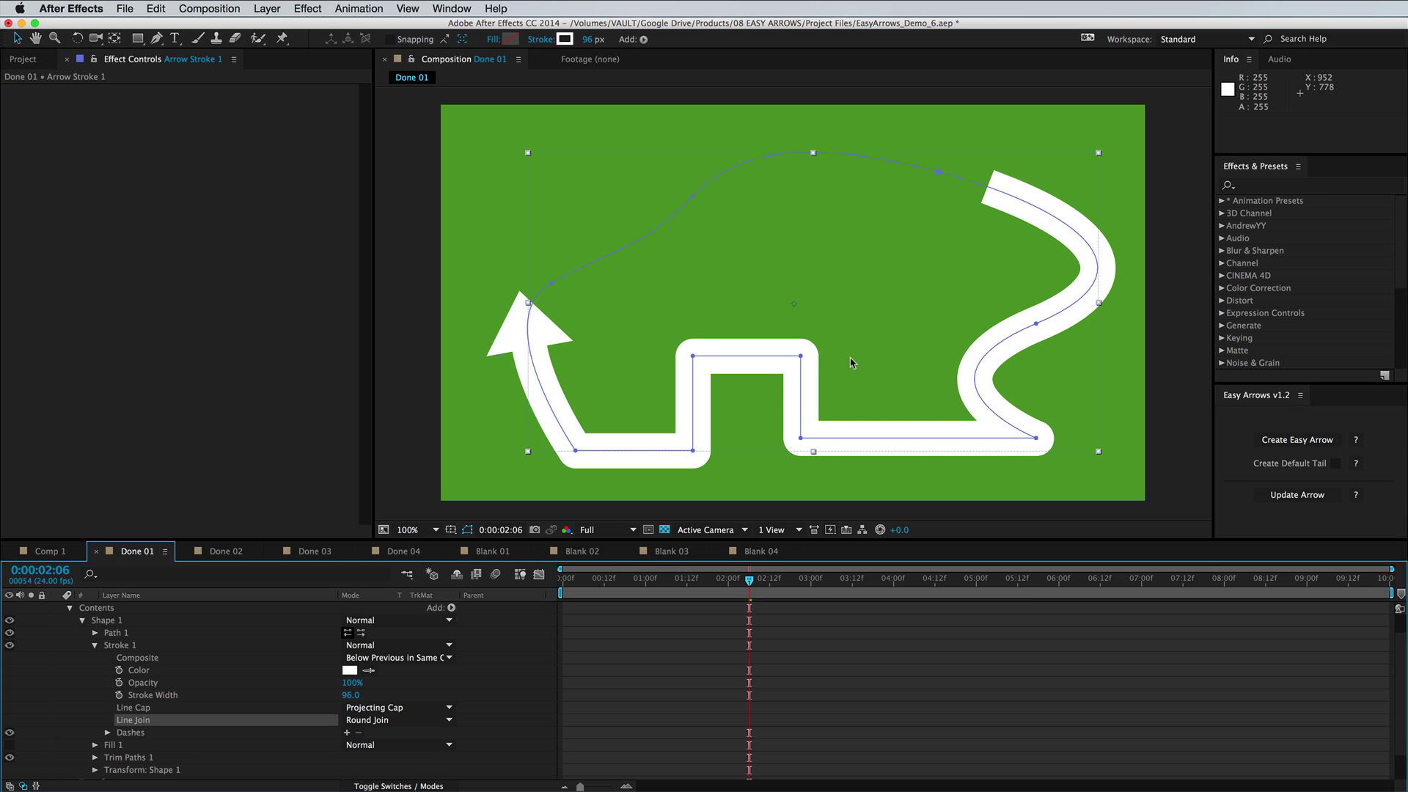
{"action": "left_click", "coordinate": [424, 704]}
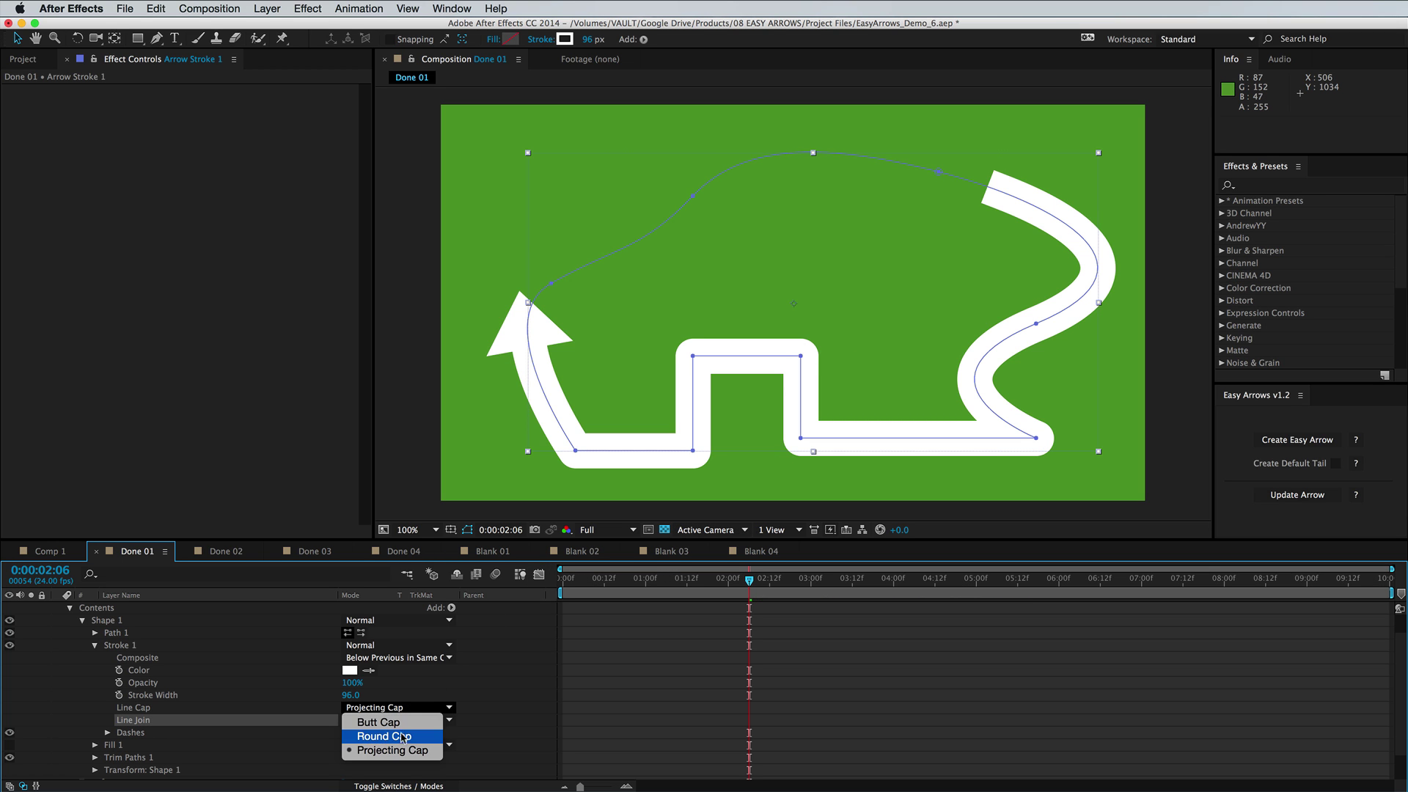
{"action": "left_click", "coordinate": [369, 743]}
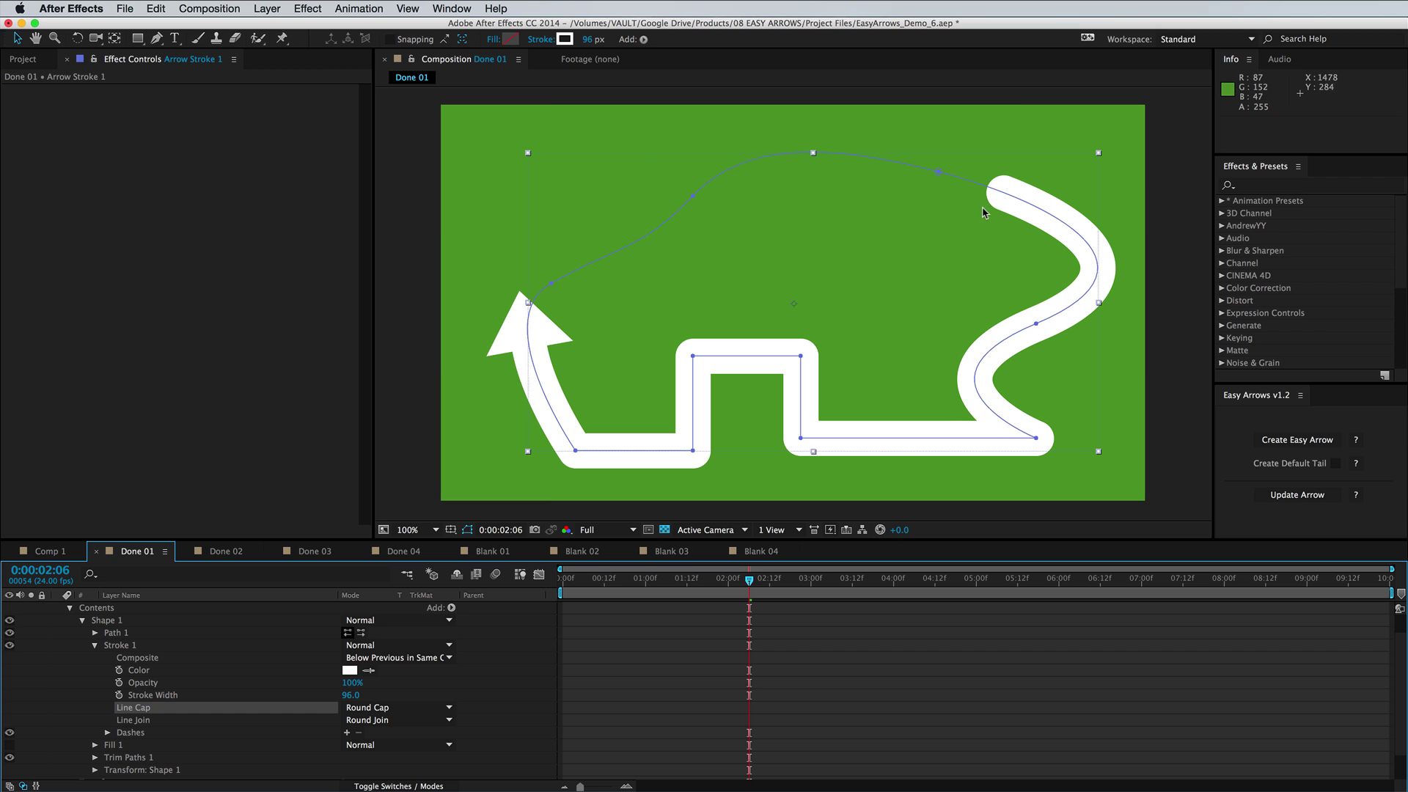
Step: Try a 146-length dash on a thinner stroke, adjust the arrowhead scale, and preview
{"action": "left_click", "coordinate": [347, 733]}
{"action": "mouse_move", "coordinate": [356, 743]}
{"action": "left_mouse_down"}
{"action": "mouse_move", "coordinate": [458, 742]}
{"action": "mouse_move", "coordinate": [441, 743]}
{"action": "left_mouse_up"}
{"action": "scroll", "coordinate": [550, 682], "scroll_direction": "up", "scroll_amount": 1}
{"action": "left_click", "coordinate": [550, 682]}
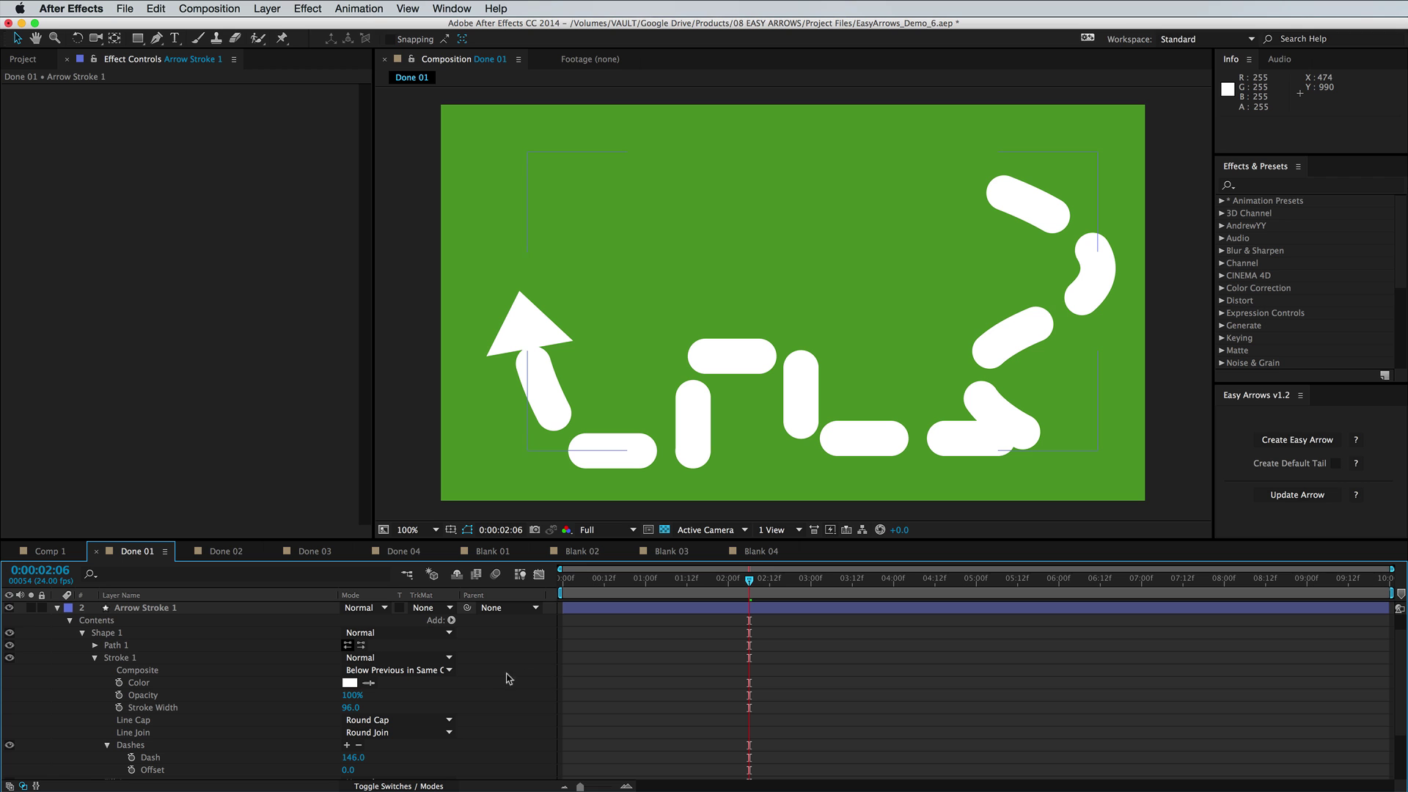
{"action": "mouse_move", "coordinate": [352, 710]}
{"action": "left_mouse_down"}
{"action": "mouse_move", "coordinate": [298, 707]}
{"action": "mouse_move", "coordinate": [400, 698]}
{"action": "mouse_move", "coordinate": [267, 708]}
{"action": "left_mouse_up"}
{"action": "scroll", "coordinate": [249, 708], "scroll_direction": "up", "scroll_amount": 1}
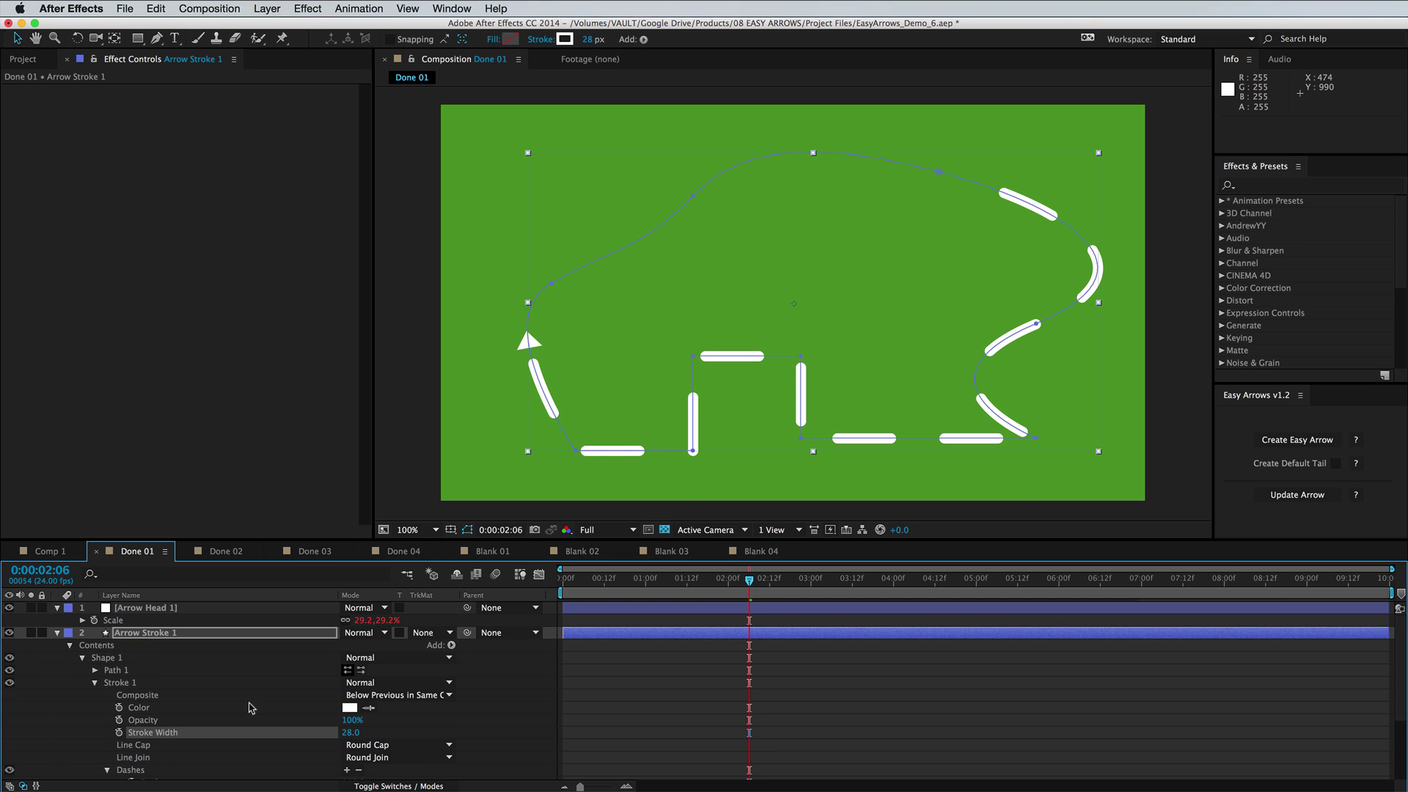
{"action": "left_click", "coordinate": [174, 608]}
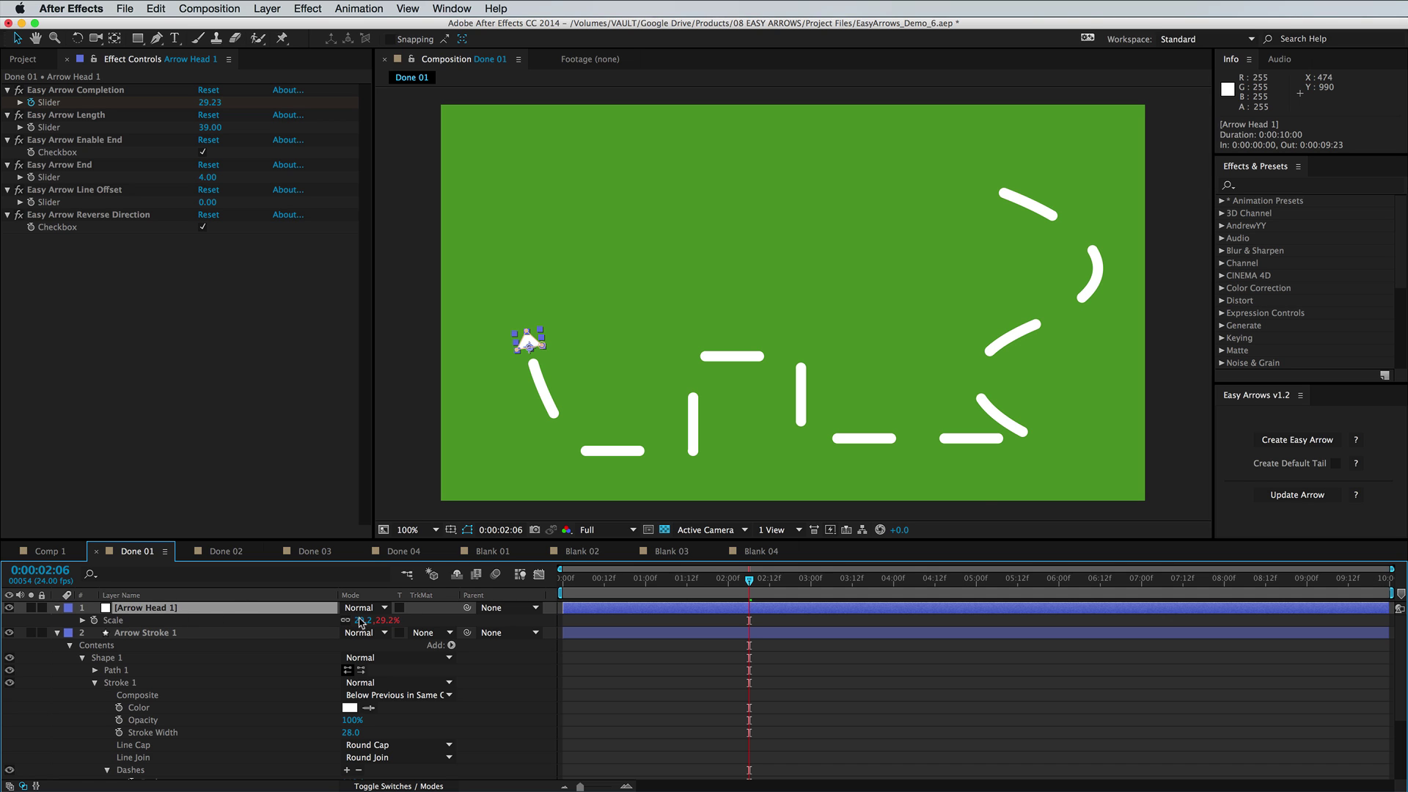
{"action": "left_click_drag", "start_coordinate": [367, 621], "coordinate": [600, 609]}
{"action": "mouse_move", "coordinate": [737, 586]}
{"action": "left_mouse_down"}
{"action": "mouse_move", "coordinate": [682, 583]}
{"action": "mouse_move", "coordinate": [750, 584]}
{"action": "left_mouse_up"}
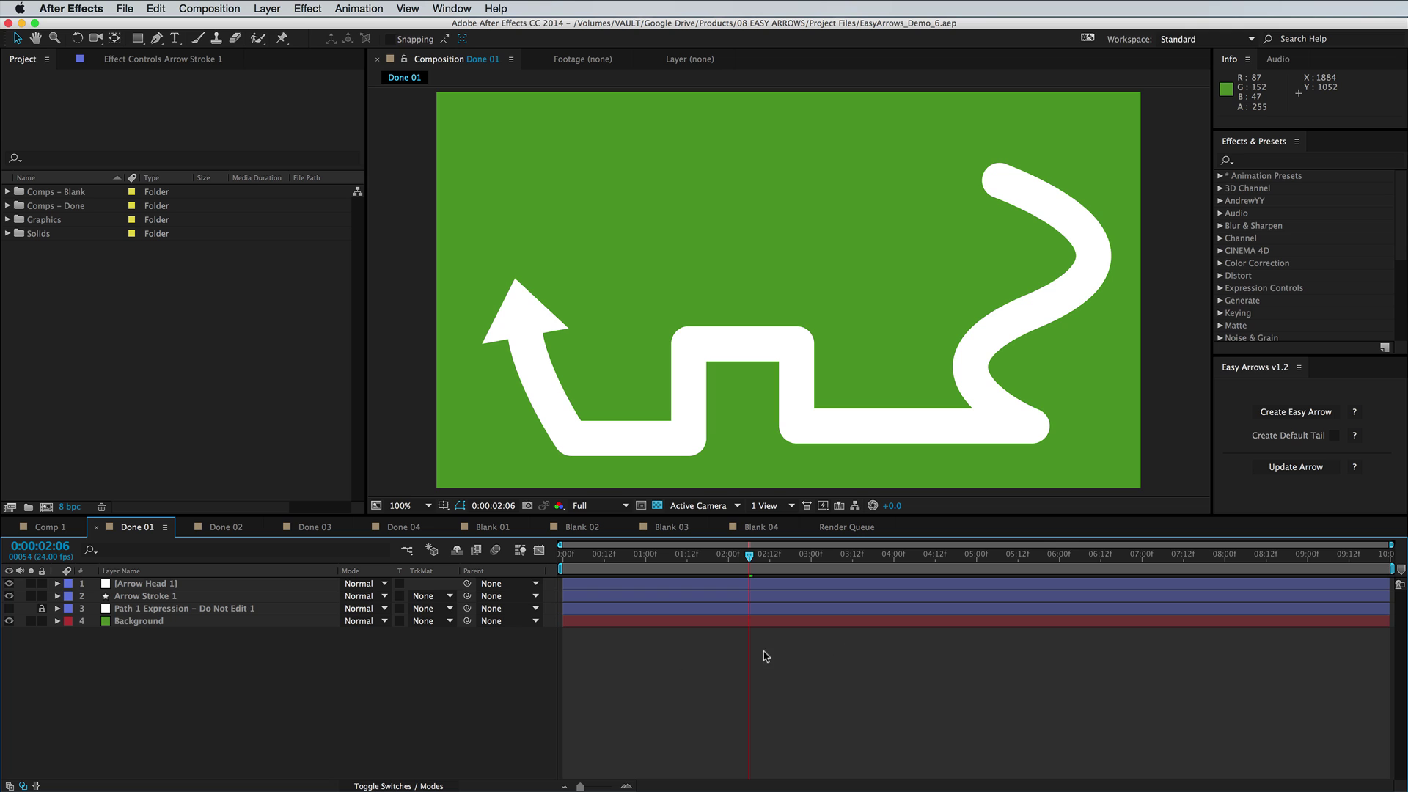
Step: Select Arrow Stroke 1's Path 1 and drag its vertices into a sharper zigzag
{"action": "left_click", "coordinate": [58, 597]}
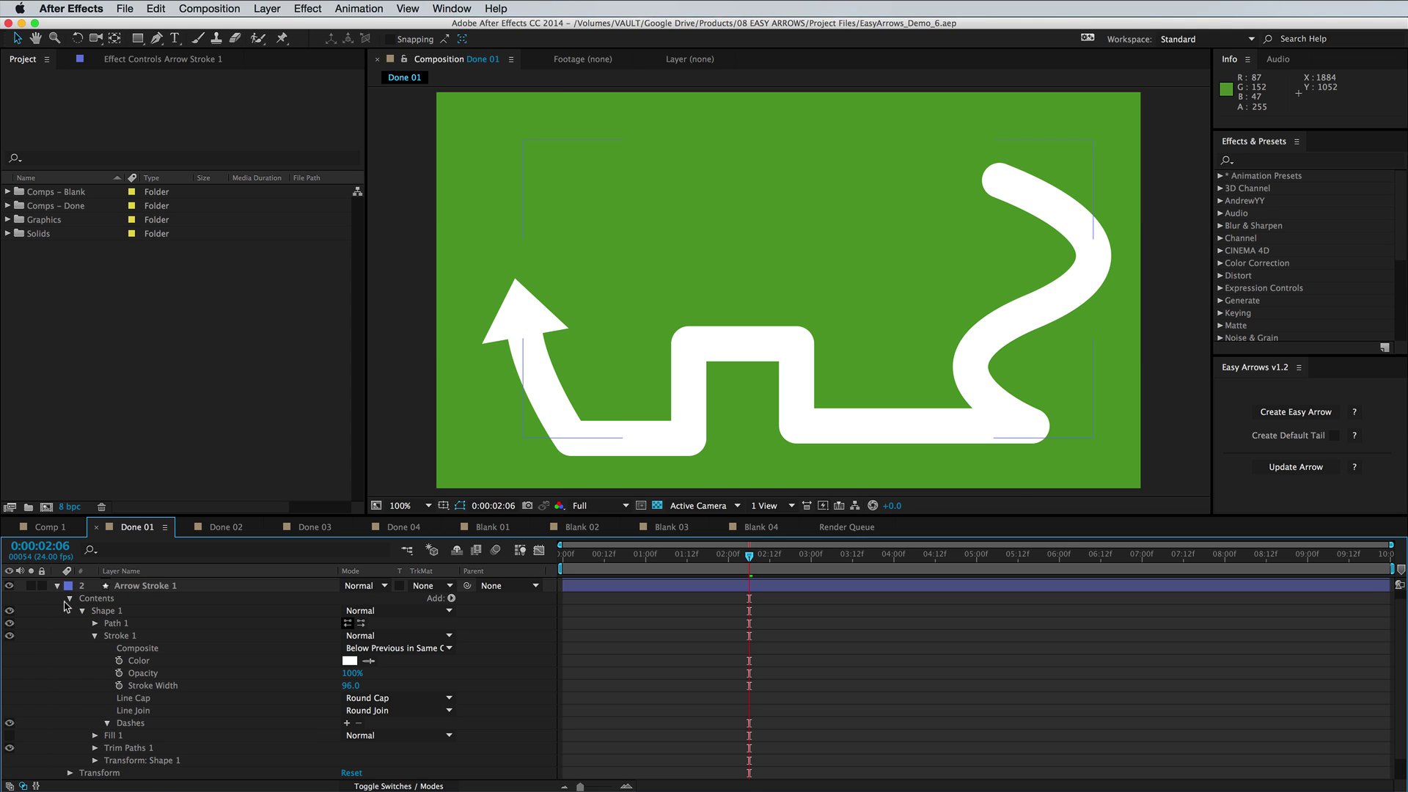
{"action": "left_click", "coordinate": [96, 636]}
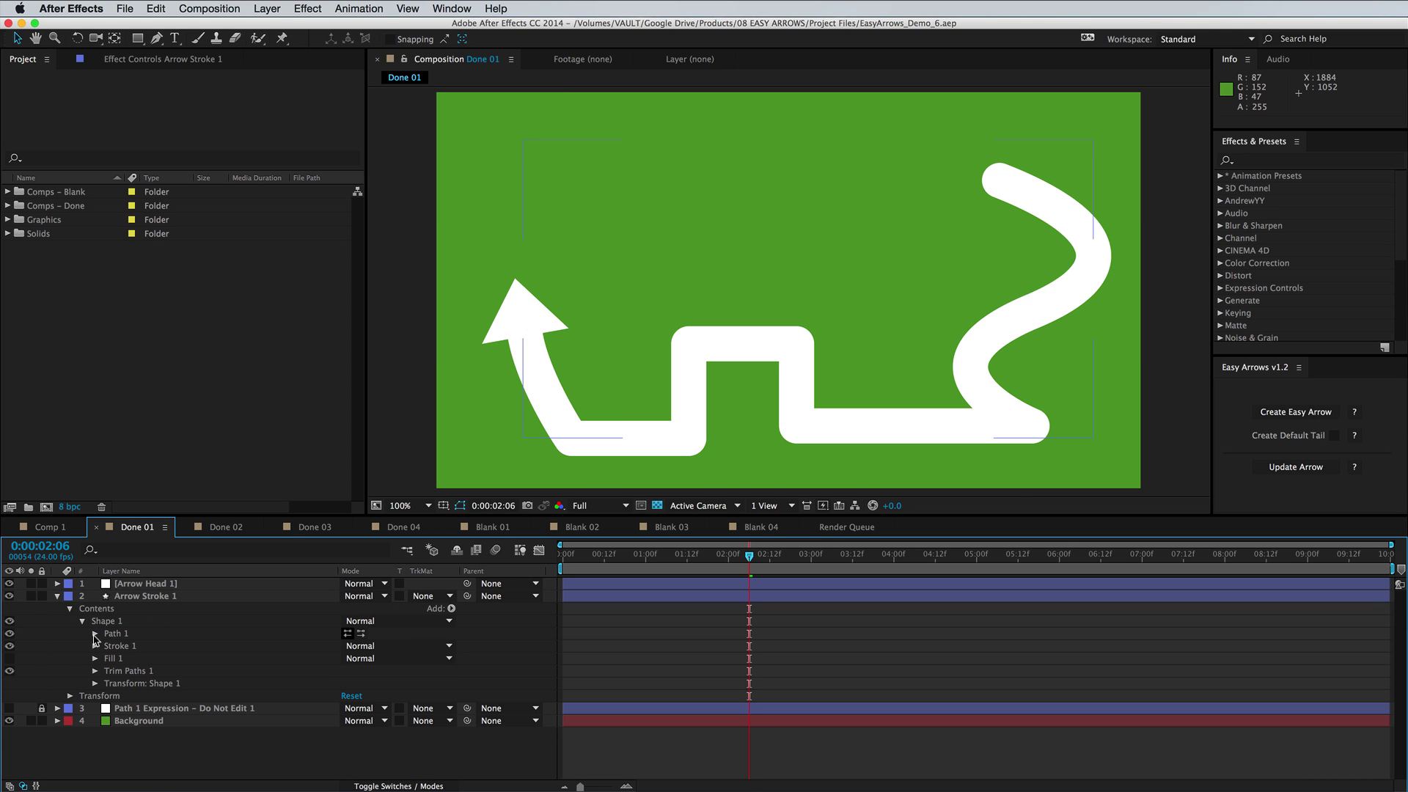
{"action": "left_click", "coordinate": [95, 634]}
{"action": "left_click", "coordinate": [137, 647]}
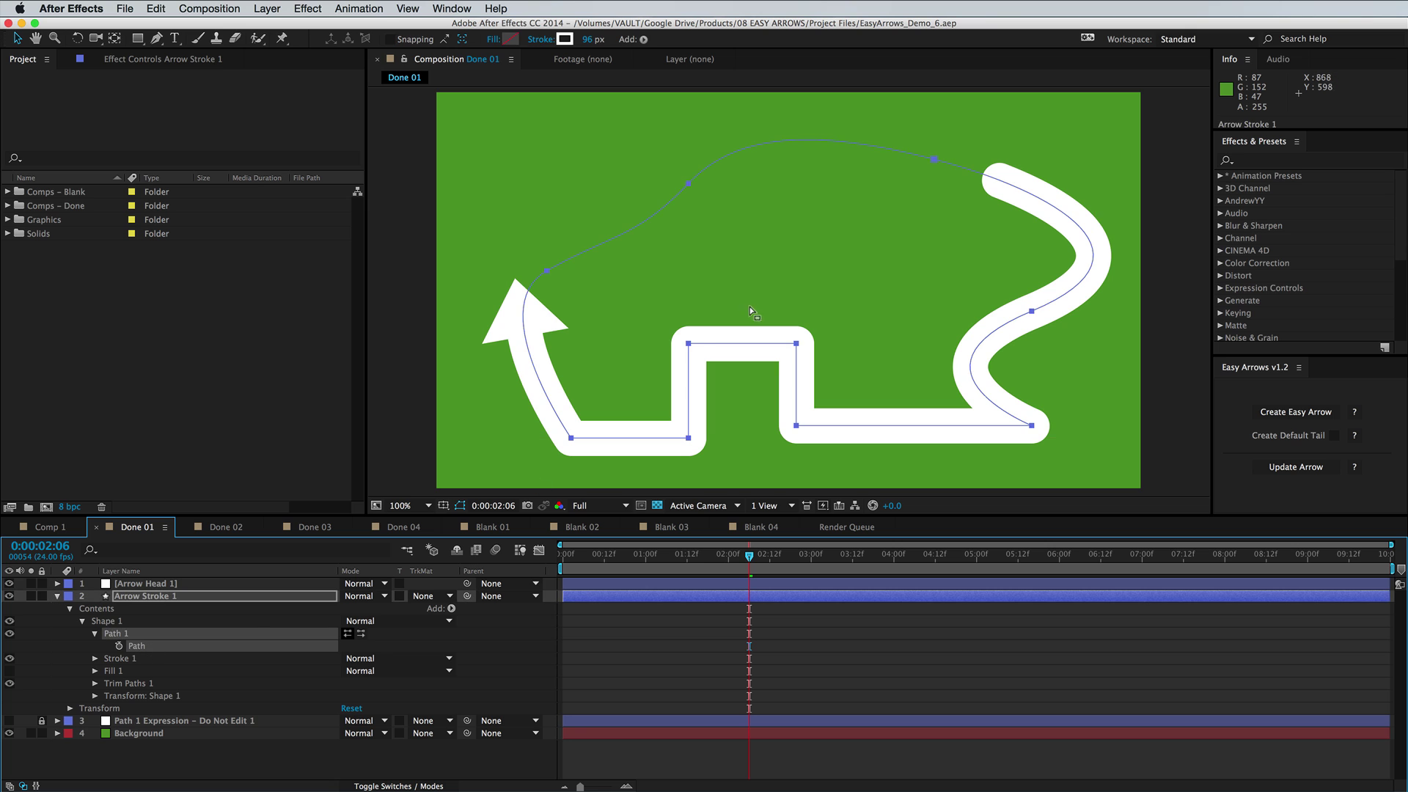
{"action": "left_click", "coordinate": [688, 342]}
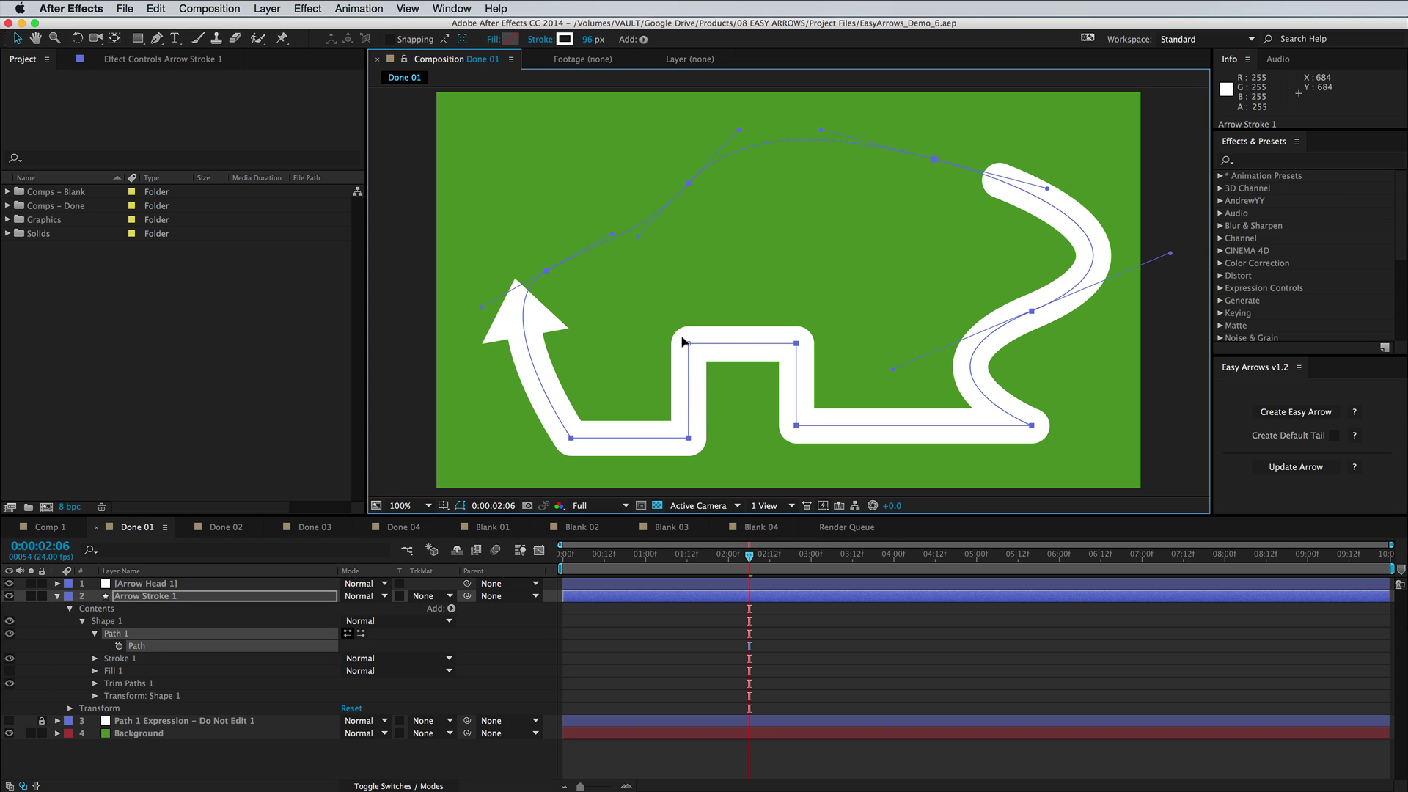
{"action": "left_click_drag", "start_coordinate": [682, 342], "coordinate": [663, 314]}
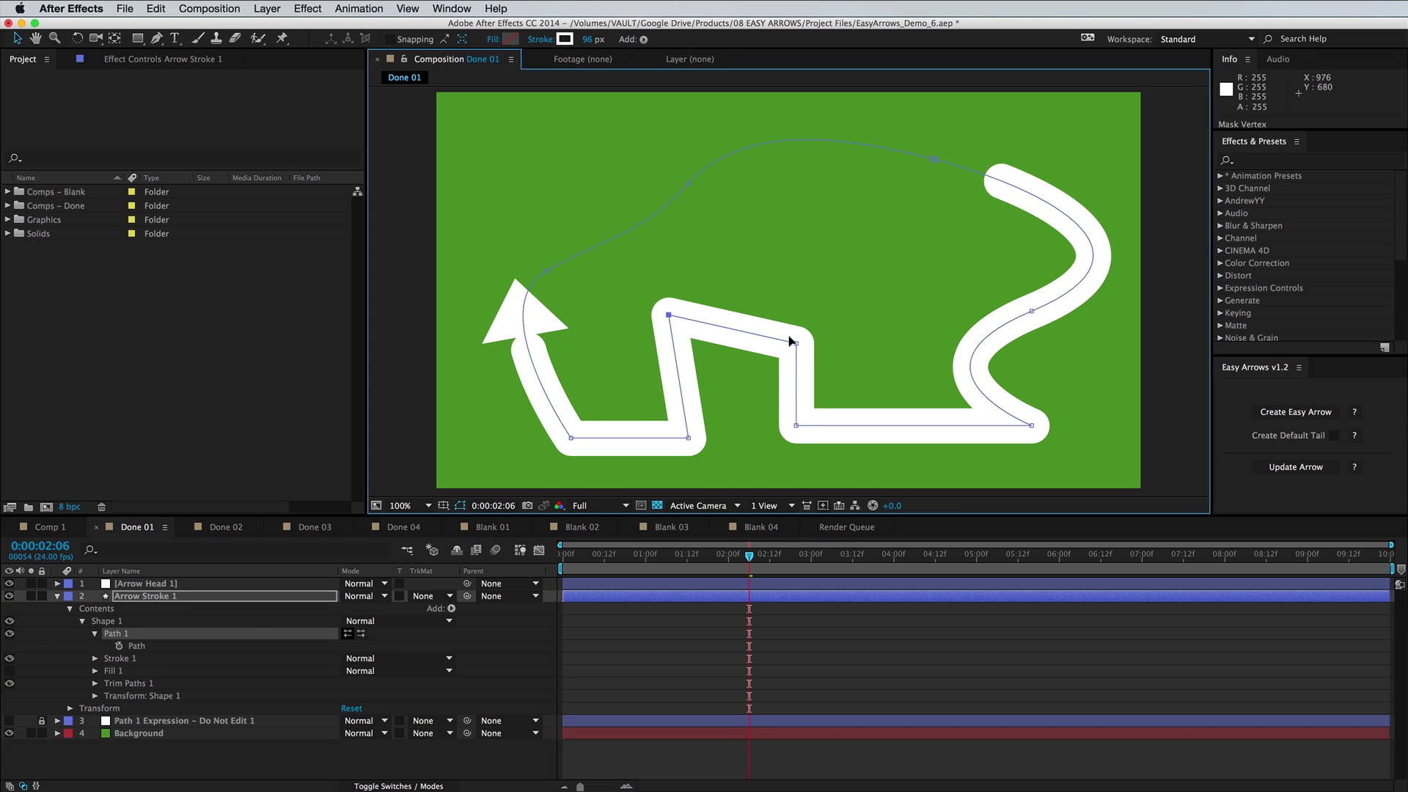
{"action": "left_click_drag", "start_coordinate": [792, 342], "coordinate": [826, 317]}
{"action": "mouse_move", "coordinate": [1024, 309]}
{"action": "left_mouse_down"}
{"action": "mouse_move", "coordinate": [921, 245]}
{"action": "mouse_move", "coordinate": [998, 275]}
{"action": "left_mouse_up"}
{"action": "left_click_drag", "start_coordinate": [908, 168], "coordinate": [851, 182]}
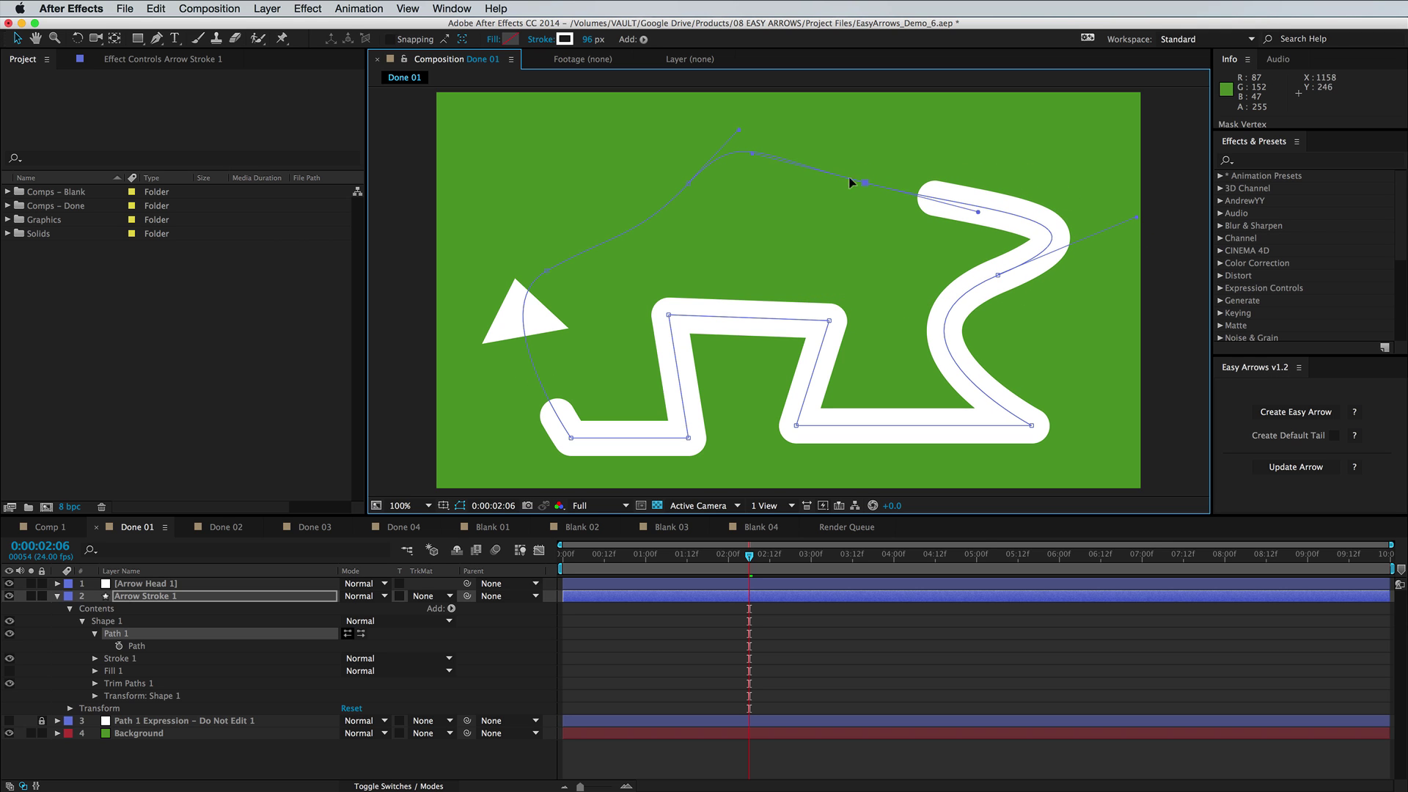
Step: Update the arrow to the edited path with Update Arrow and preview it
{"action": "left_click", "coordinate": [1306, 487]}
{"action": "left_click", "coordinate": [1296, 467]}
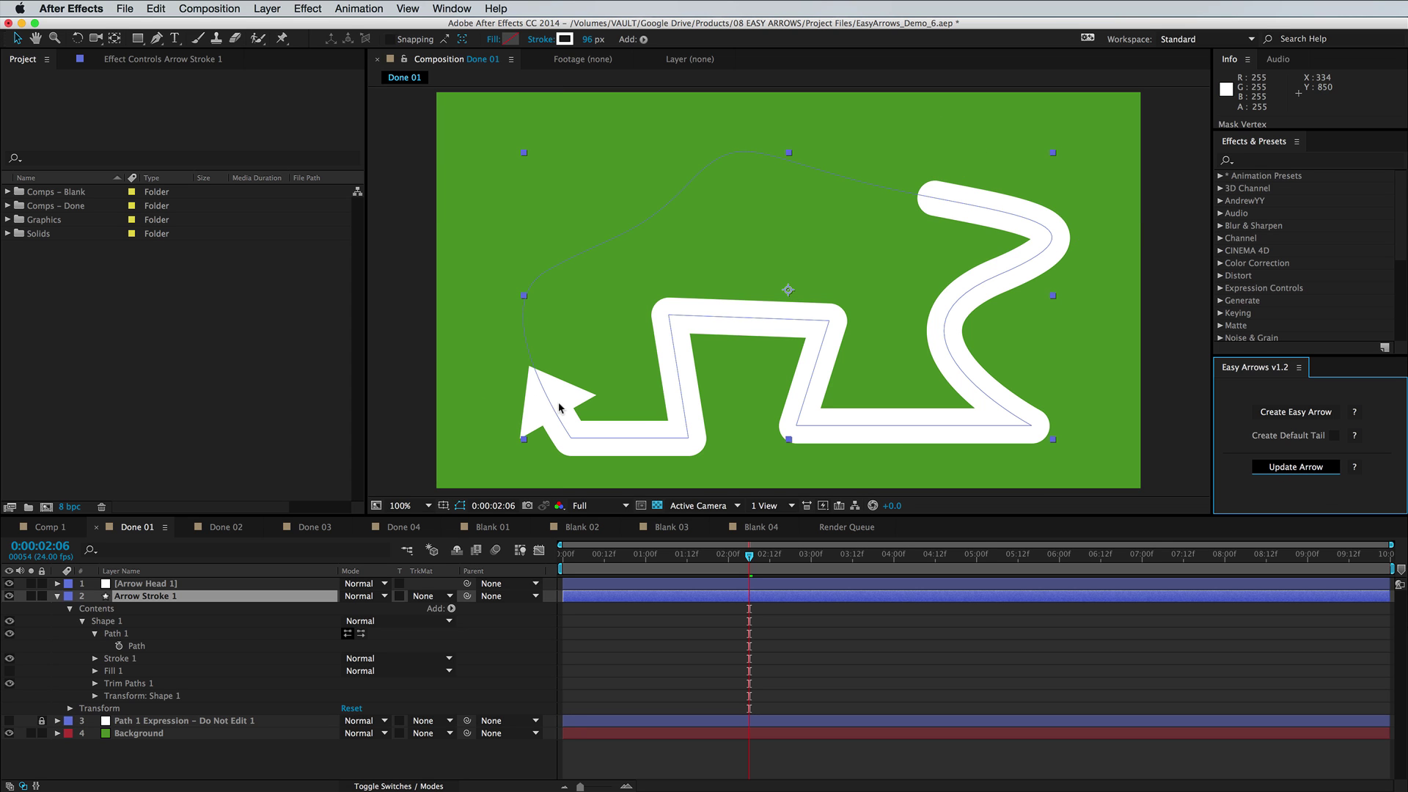
{"action": "left_click_drag", "start_coordinate": [748, 555], "coordinate": [674, 561]}
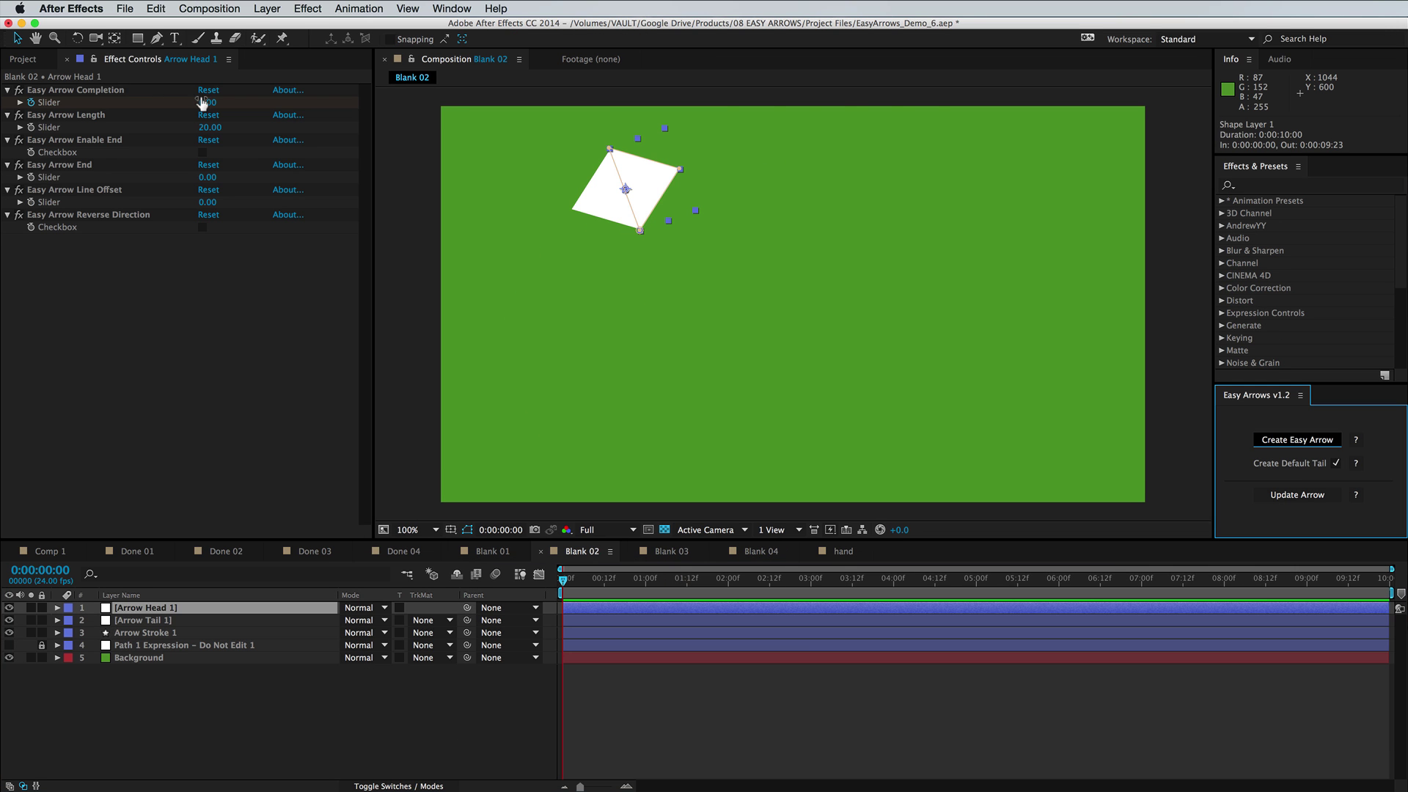
Step: Scrub the bullet arrow's completion to about 74, then preview the Done 04 hand animation
{"action": "left_click_drag", "start_coordinate": [203, 103], "coordinate": [271, 117]}
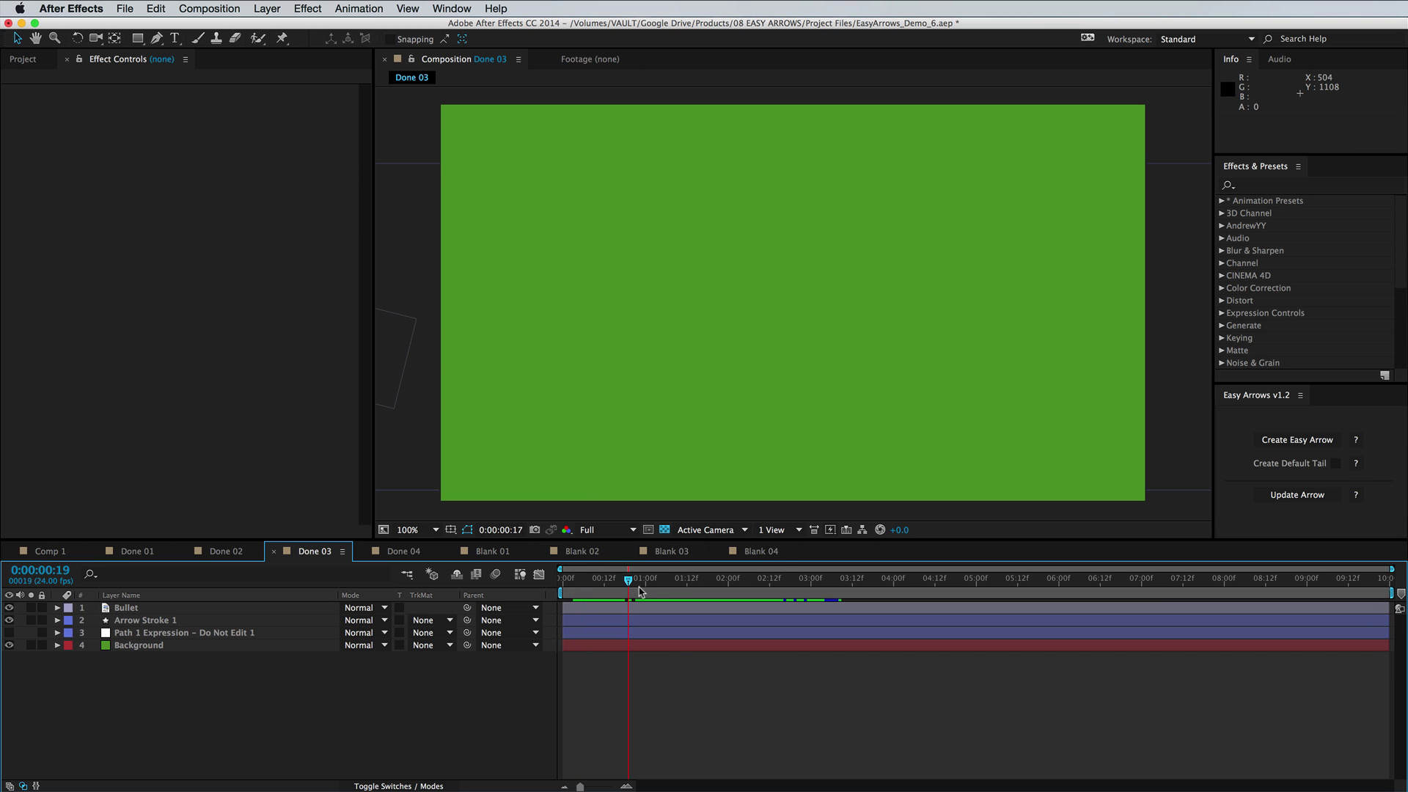
{"action": "left_click_drag", "start_coordinate": [639, 591], "coordinate": [699, 615]}
{"action": "left_click", "coordinate": [432, 557]}
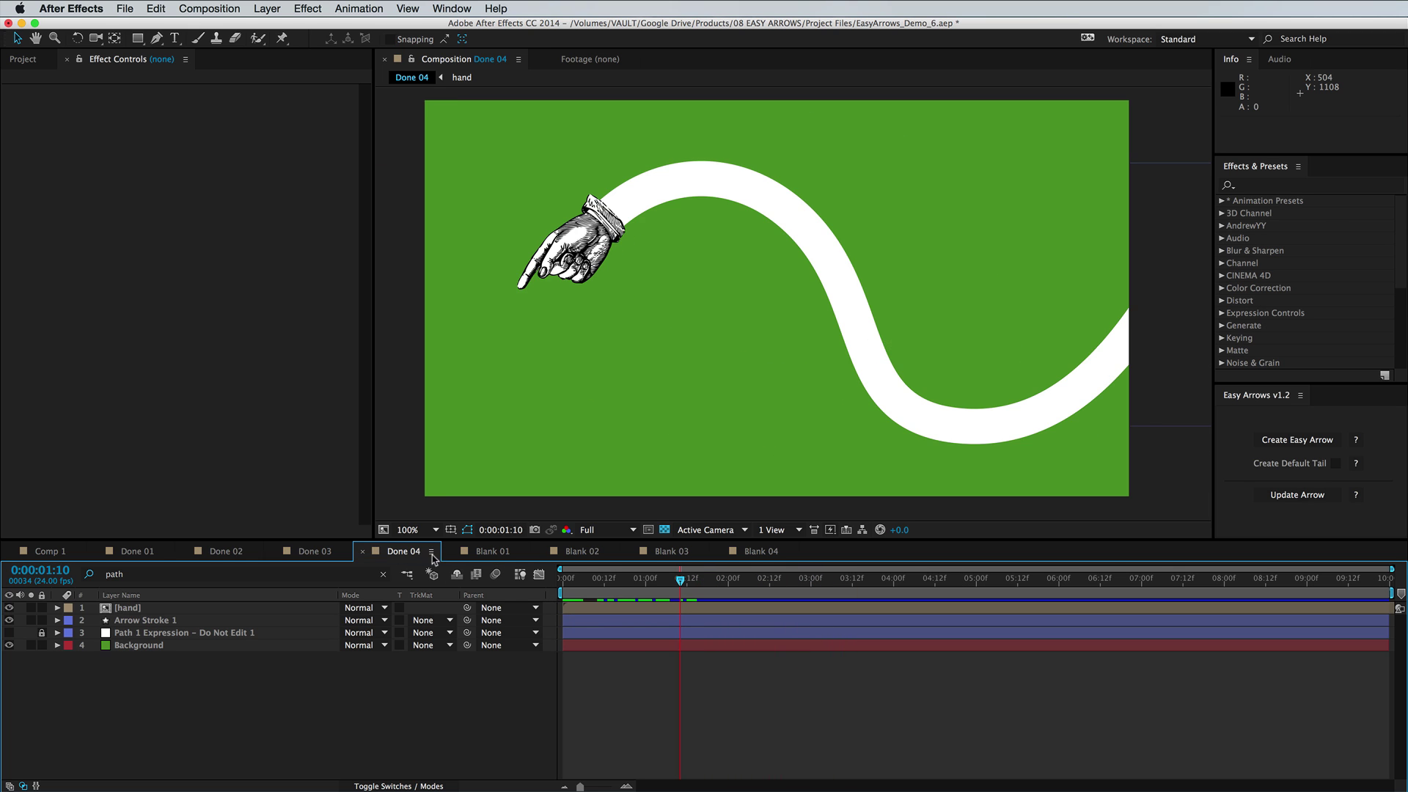
{"action": "left_click_drag", "start_coordinate": [607, 584], "coordinate": [665, 595]}
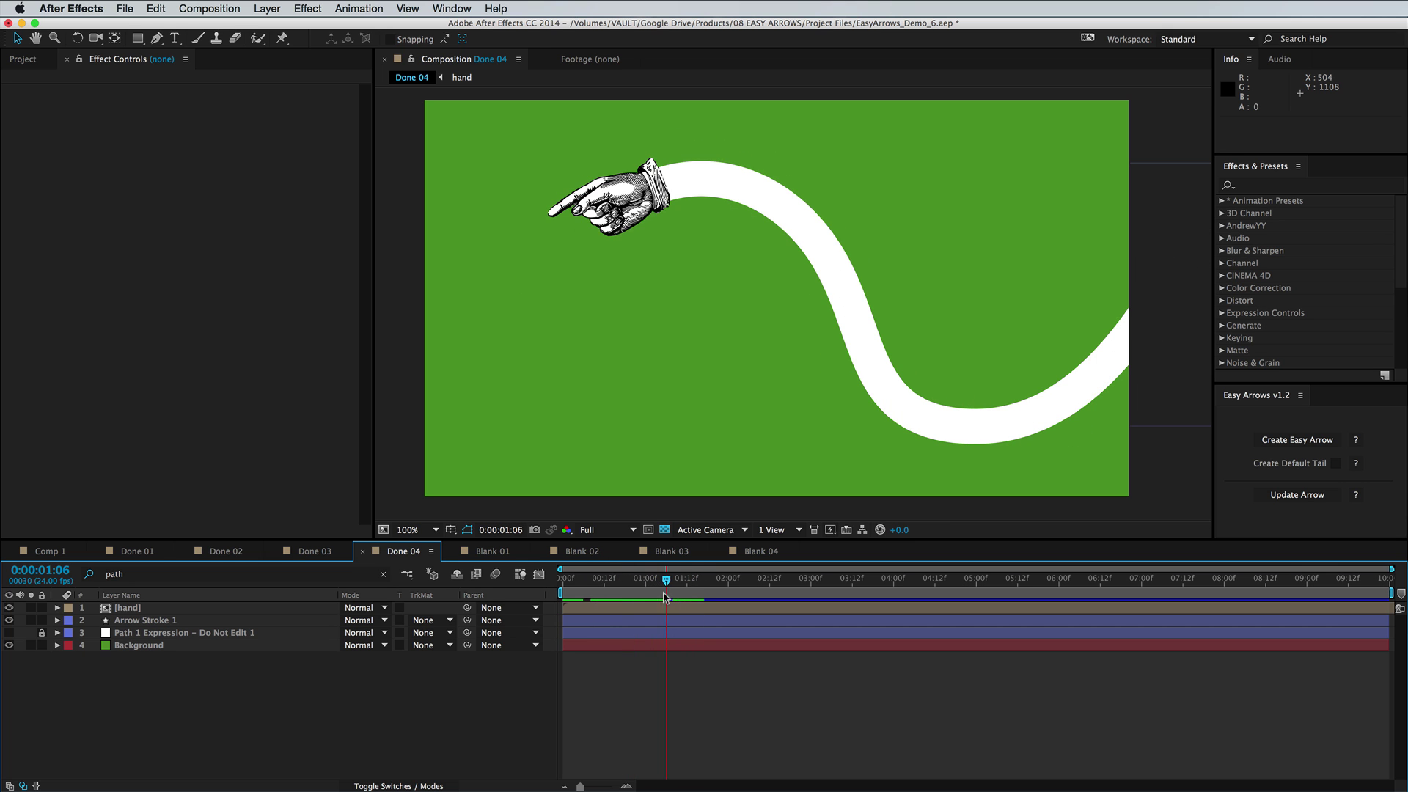
Step: Look inside the hand precomp, preview Done 04 again, then bring up Blank 01
{"action": "left_click", "coordinate": [632, 607]}
{"action": "double_click", "coordinate": [632, 607]}
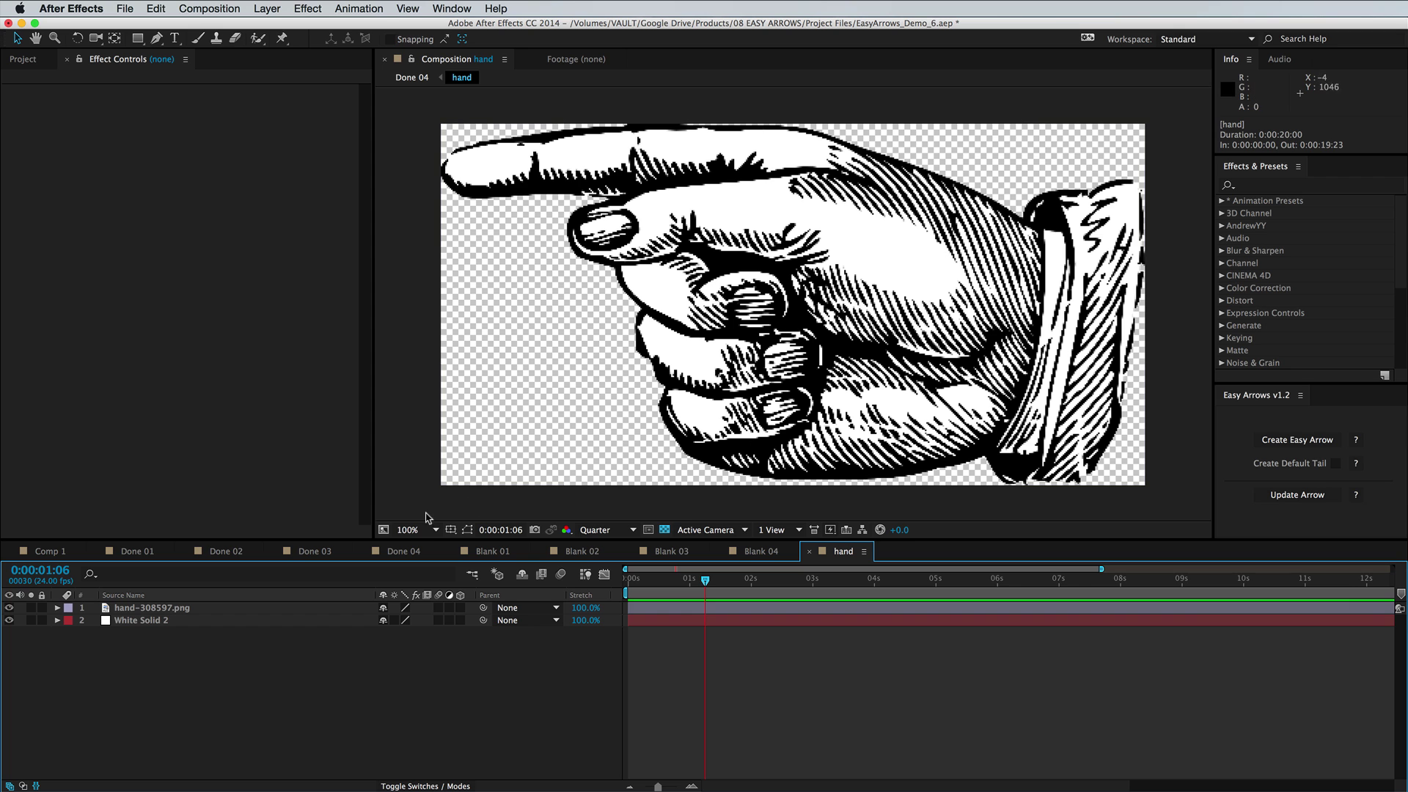
{"action": "left_click", "coordinate": [389, 551]}
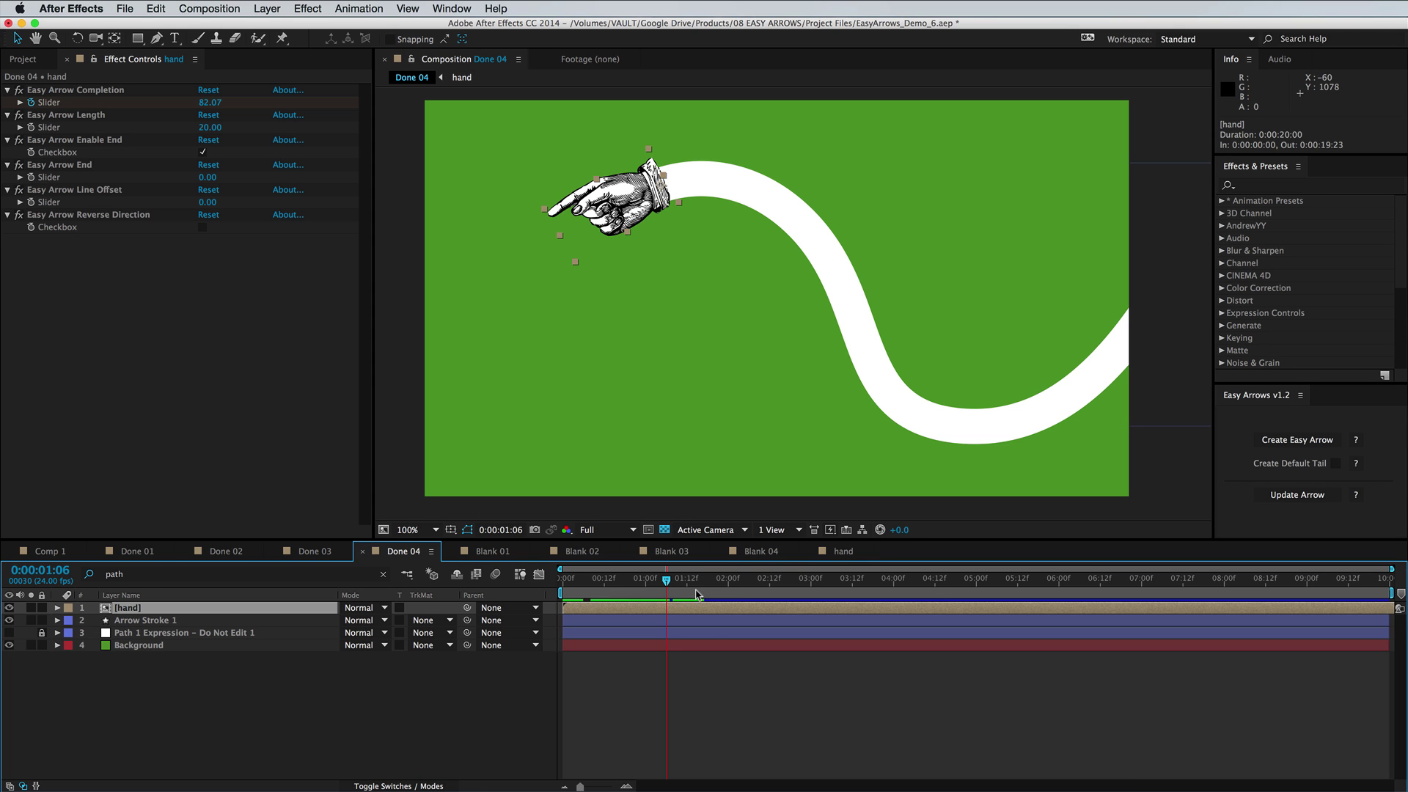
{"action": "mouse_move", "coordinate": [686, 583]}
{"action": "left_mouse_down"}
{"action": "mouse_move", "coordinate": [724, 581]}
{"action": "mouse_move", "coordinate": [650, 581]}
{"action": "mouse_move", "coordinate": [685, 583]}
{"action": "left_mouse_up"}
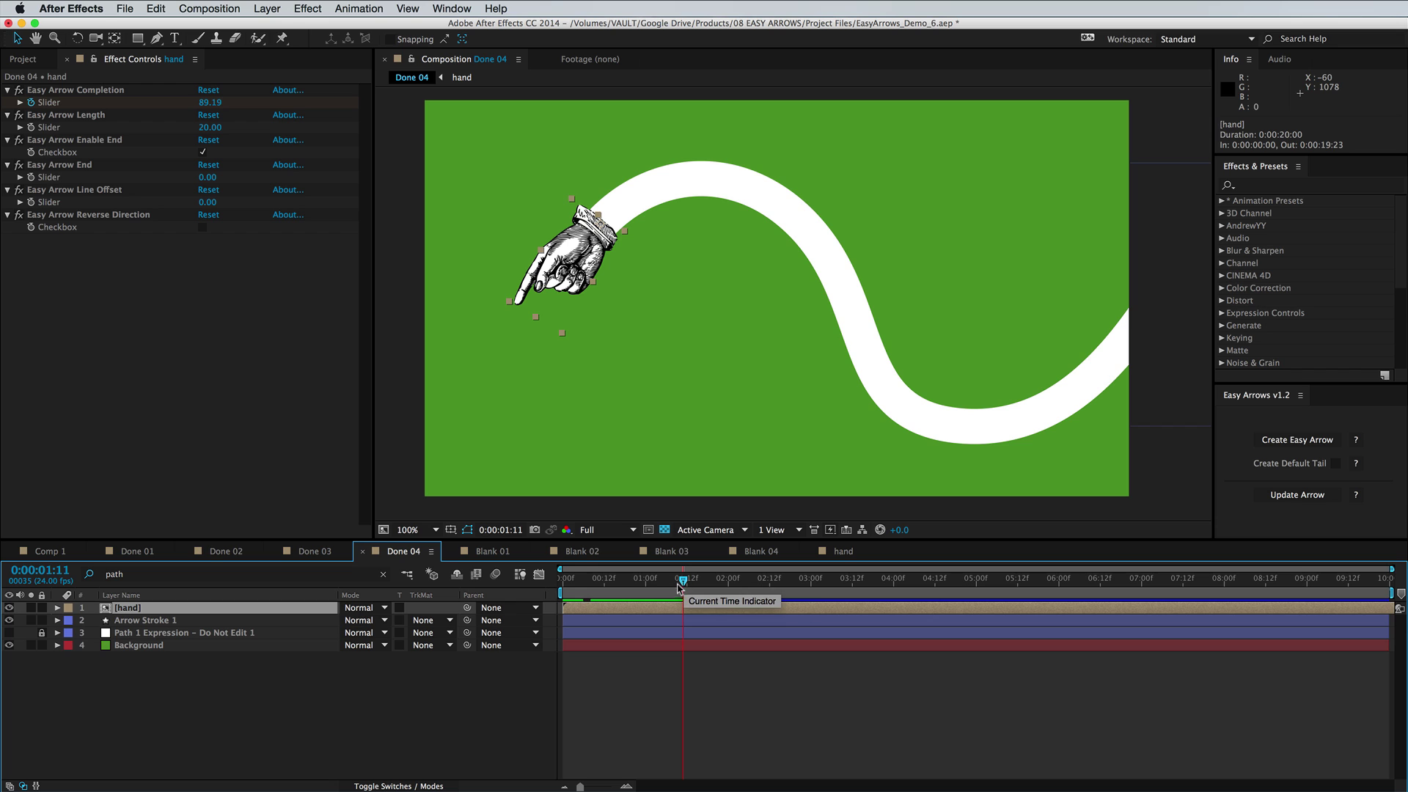
{"action": "left_click", "coordinate": [489, 553]}
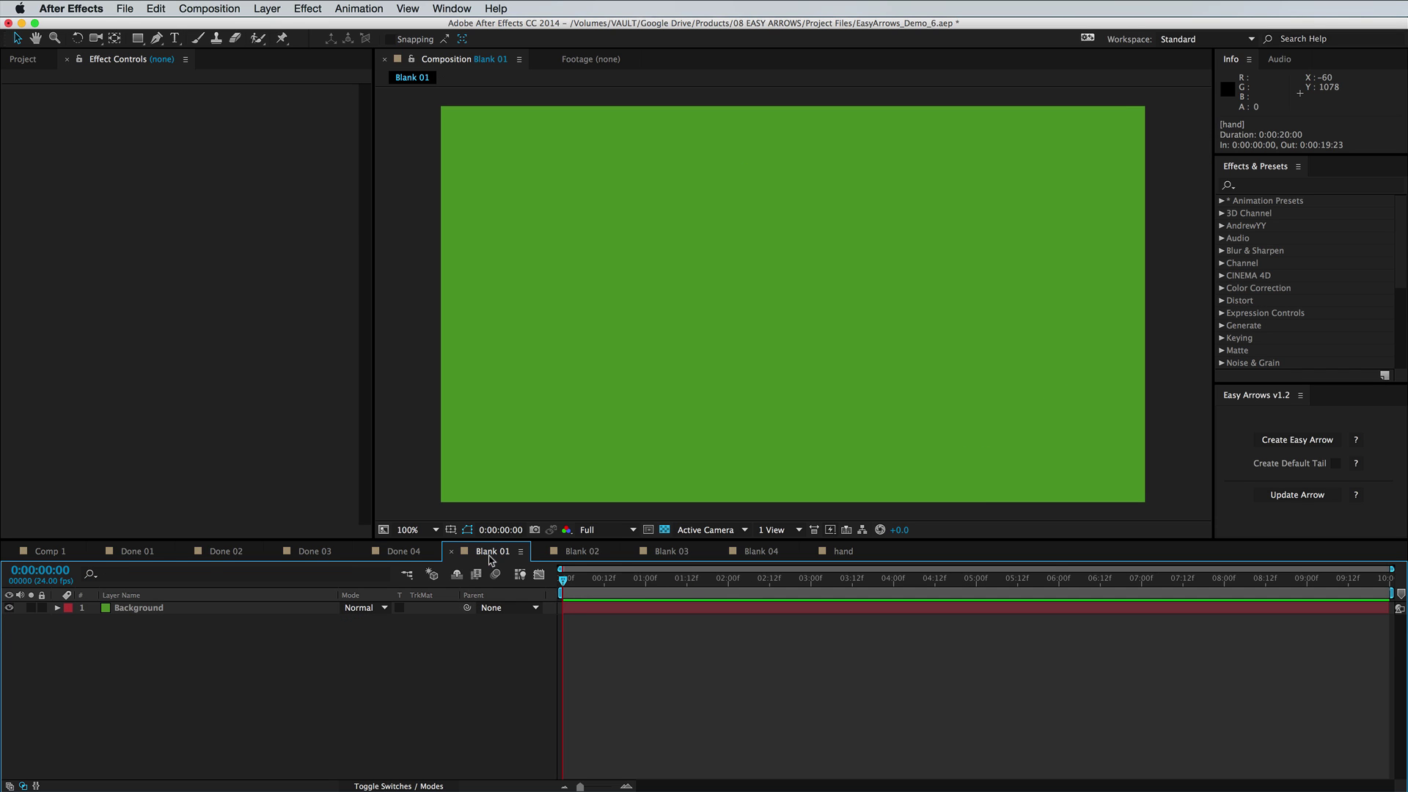
Step: Draw a closed five-point curvy path across Blank 01 with the Pen tool
{"action": "left_click", "coordinate": [157, 43]}
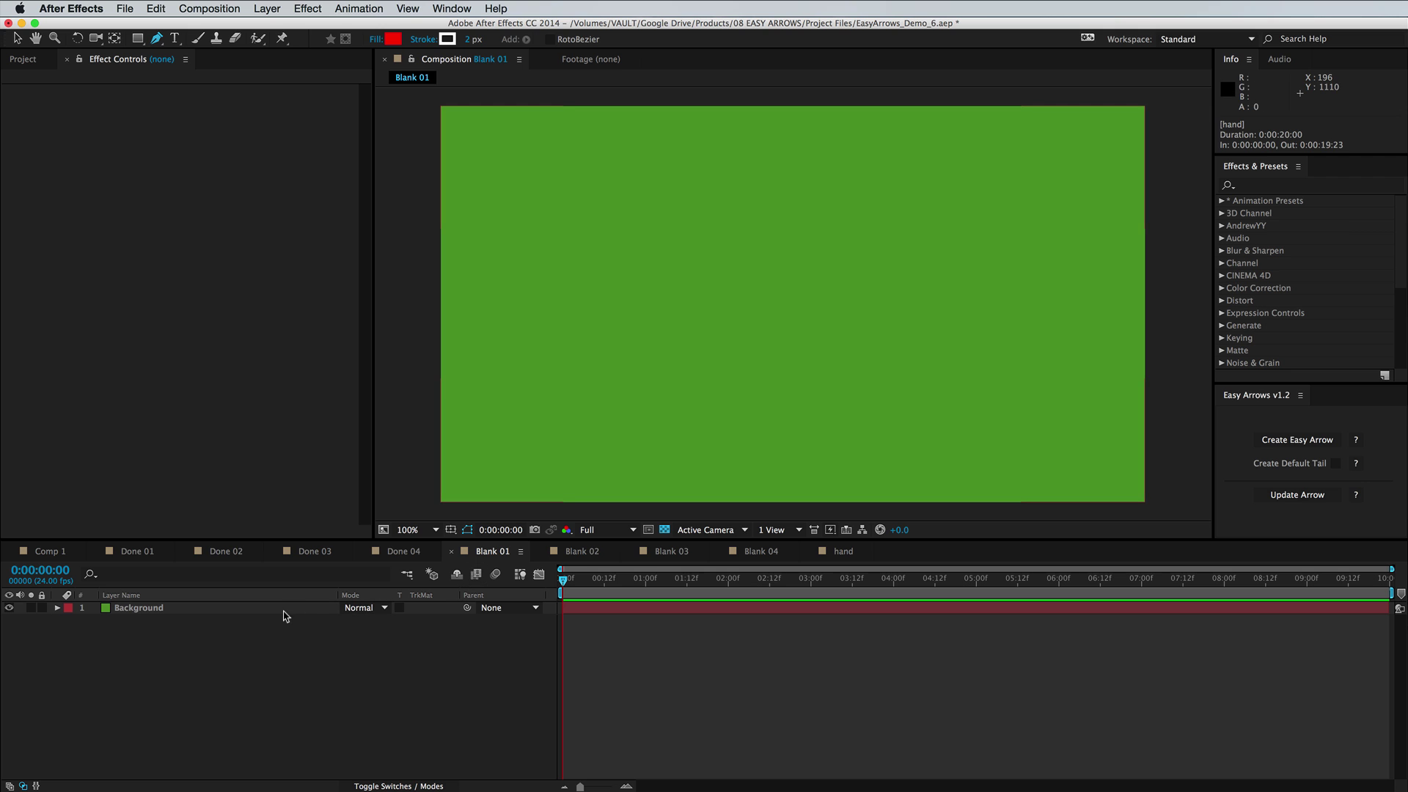
{"action": "left_click_drag", "start_coordinate": [610, 229], "coordinate": [652, 189]}
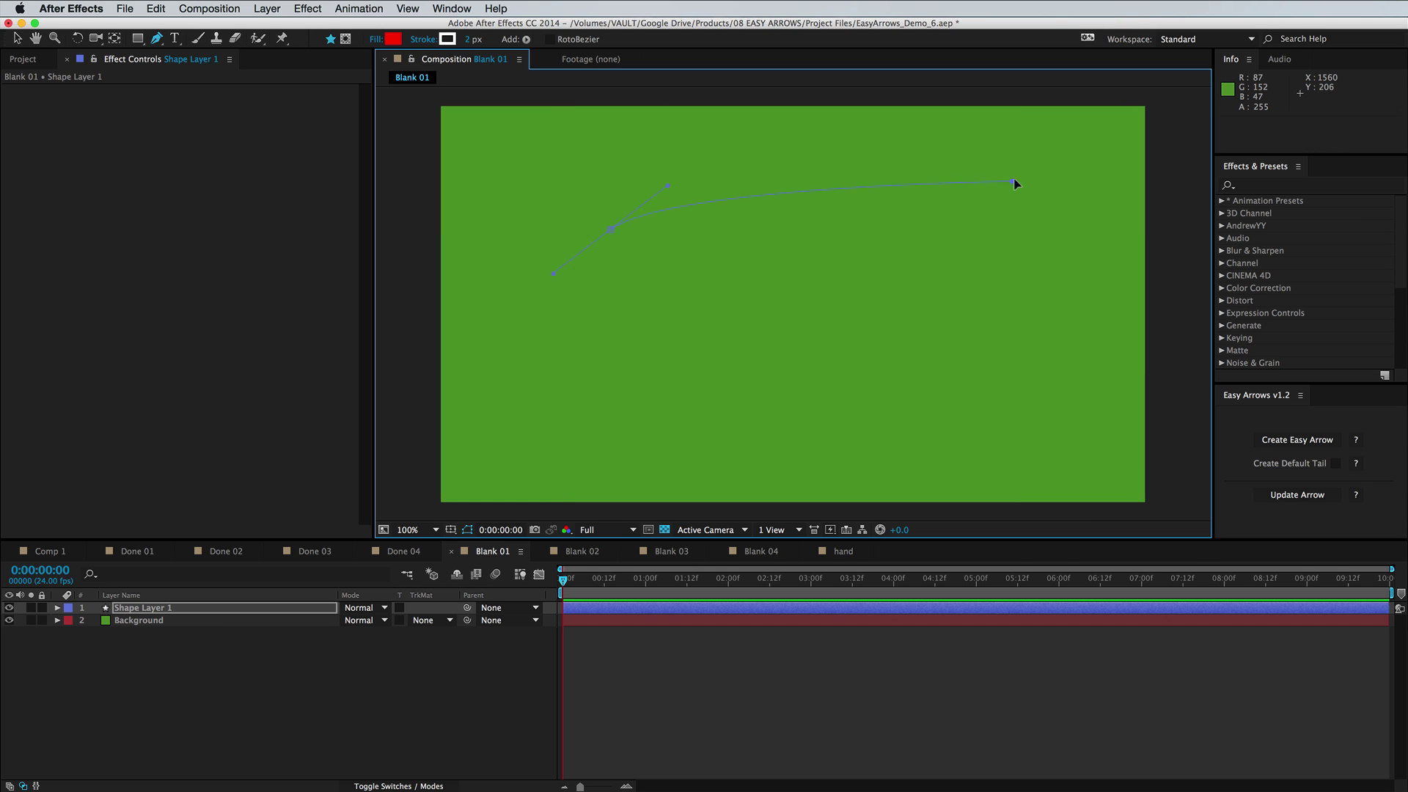
{"action": "left_click_drag", "start_coordinate": [1015, 183], "coordinate": [1043, 276]}
{"action": "left_click_drag", "start_coordinate": [898, 365], "coordinate": [873, 392]}
{"action": "left_click_drag", "start_coordinate": [712, 425], "coordinate": [688, 344]}
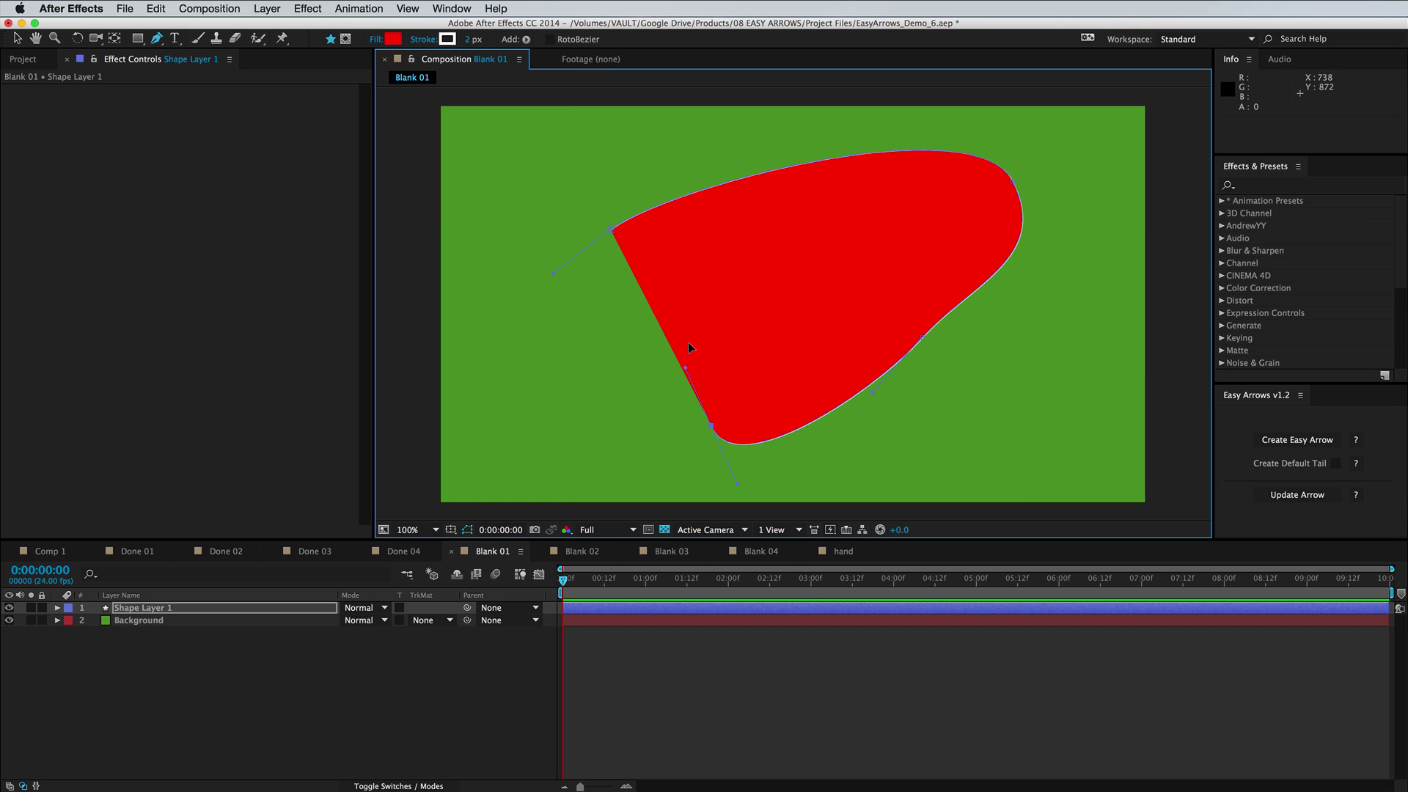
{"action": "left_click_drag", "start_coordinate": [693, 276], "coordinate": [593, 218]}
{"action": "left_click", "coordinate": [608, 229]}
Step: Reposition the notch, lower stem and right-edge points, then build an Easy Arrow from it
{"action": "key", "text": "v"}
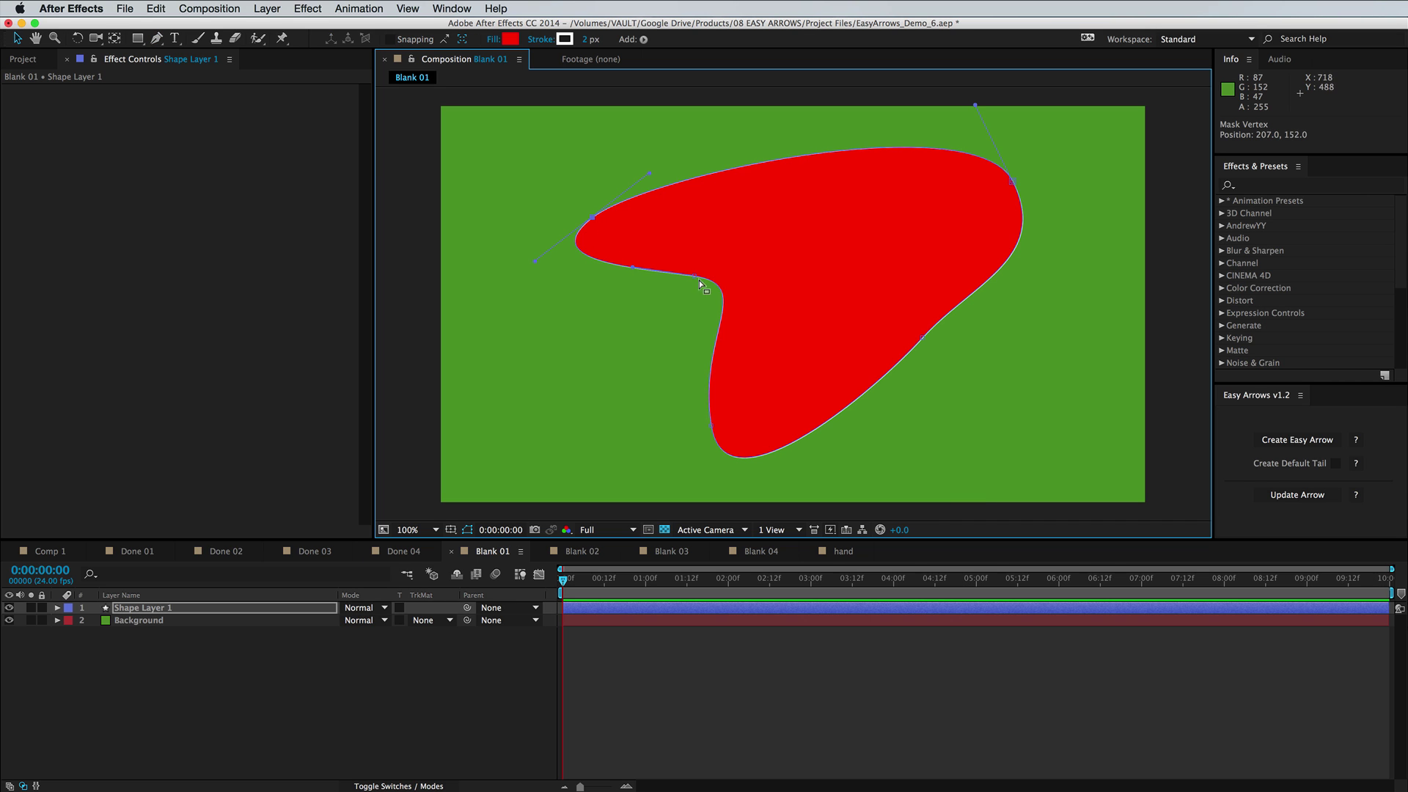
{"action": "left_click_drag", "start_coordinate": [692, 276], "coordinate": [645, 305]}
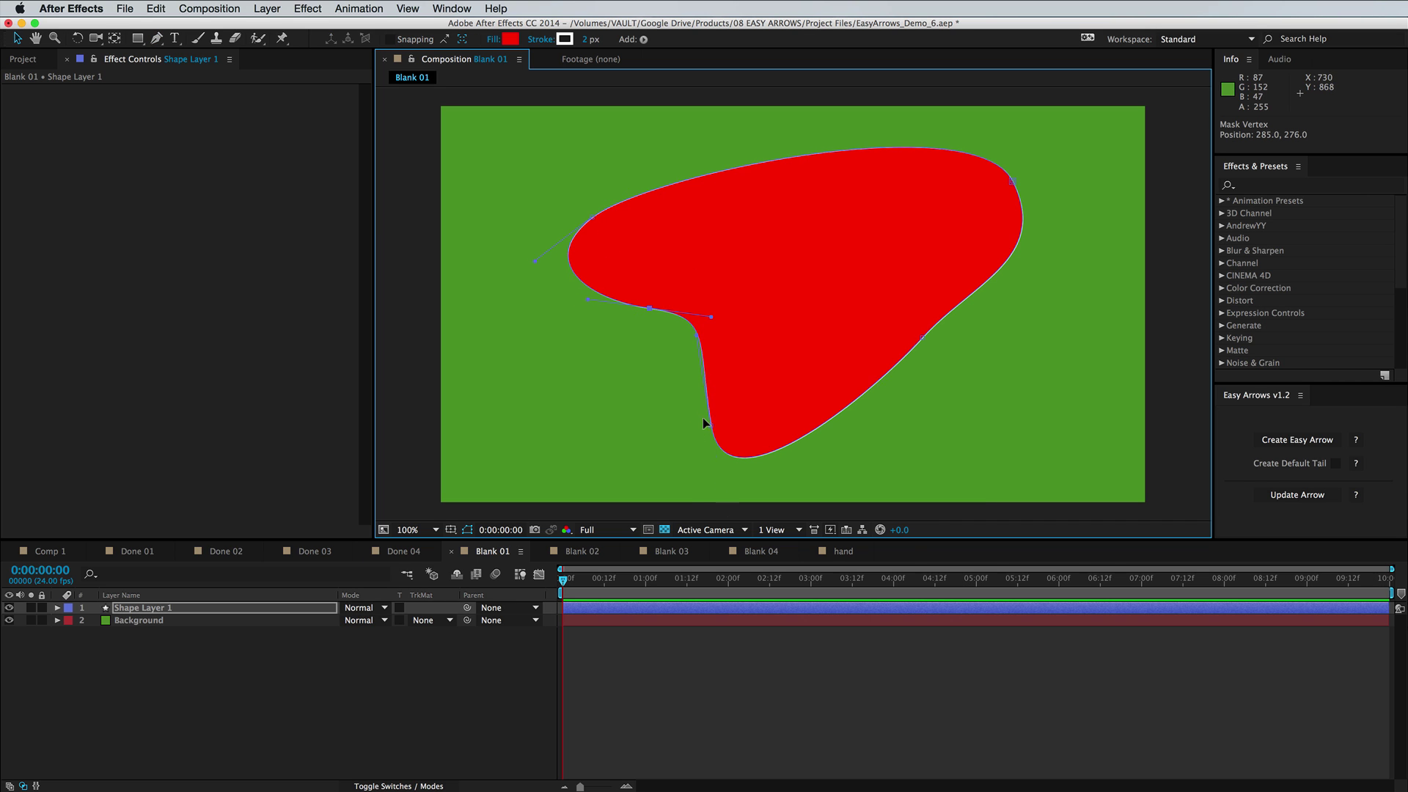
{"action": "left_click_drag", "start_coordinate": [711, 426], "coordinate": [691, 423]}
{"action": "left_click_drag", "start_coordinate": [918, 336], "coordinate": [935, 358]}
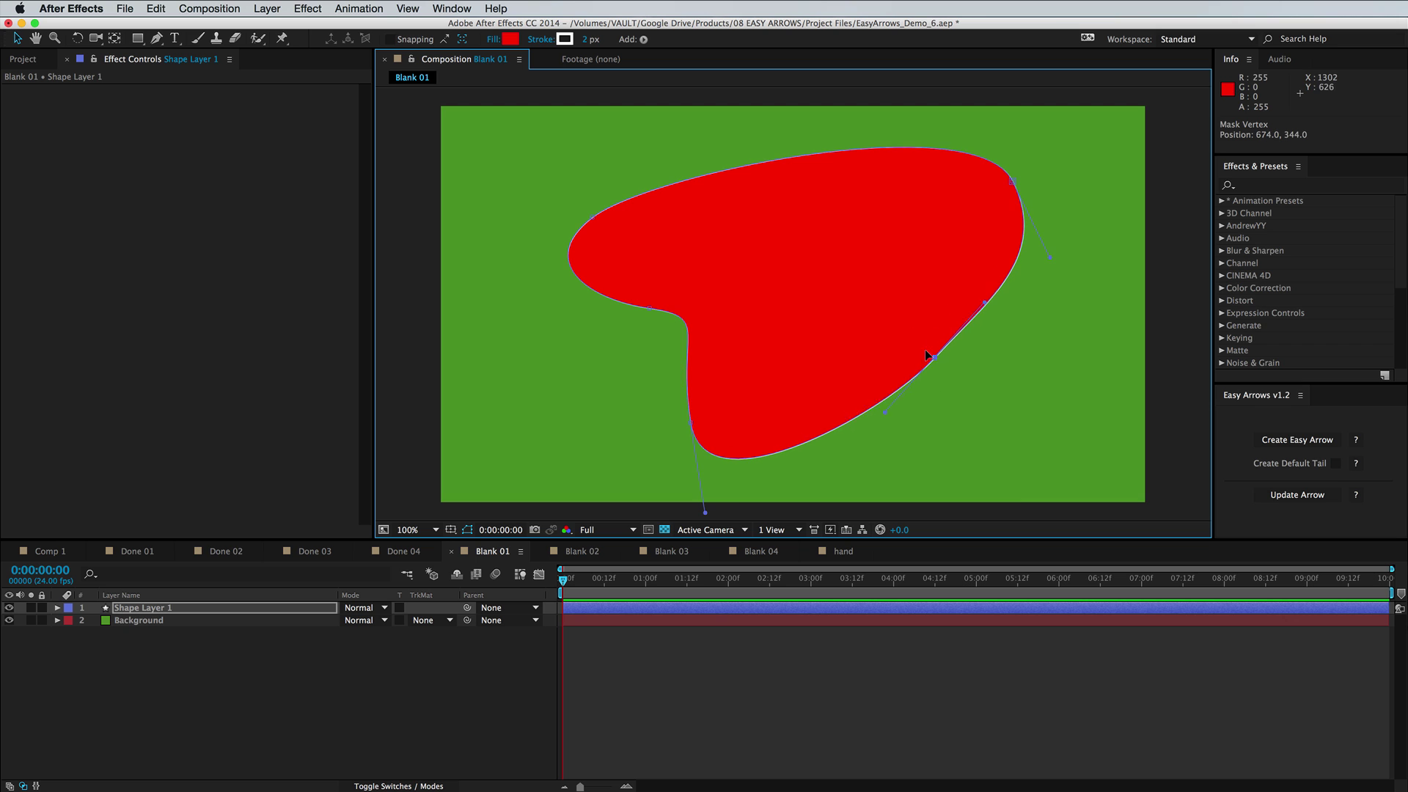
{"action": "left_click", "coordinate": [1245, 418]}
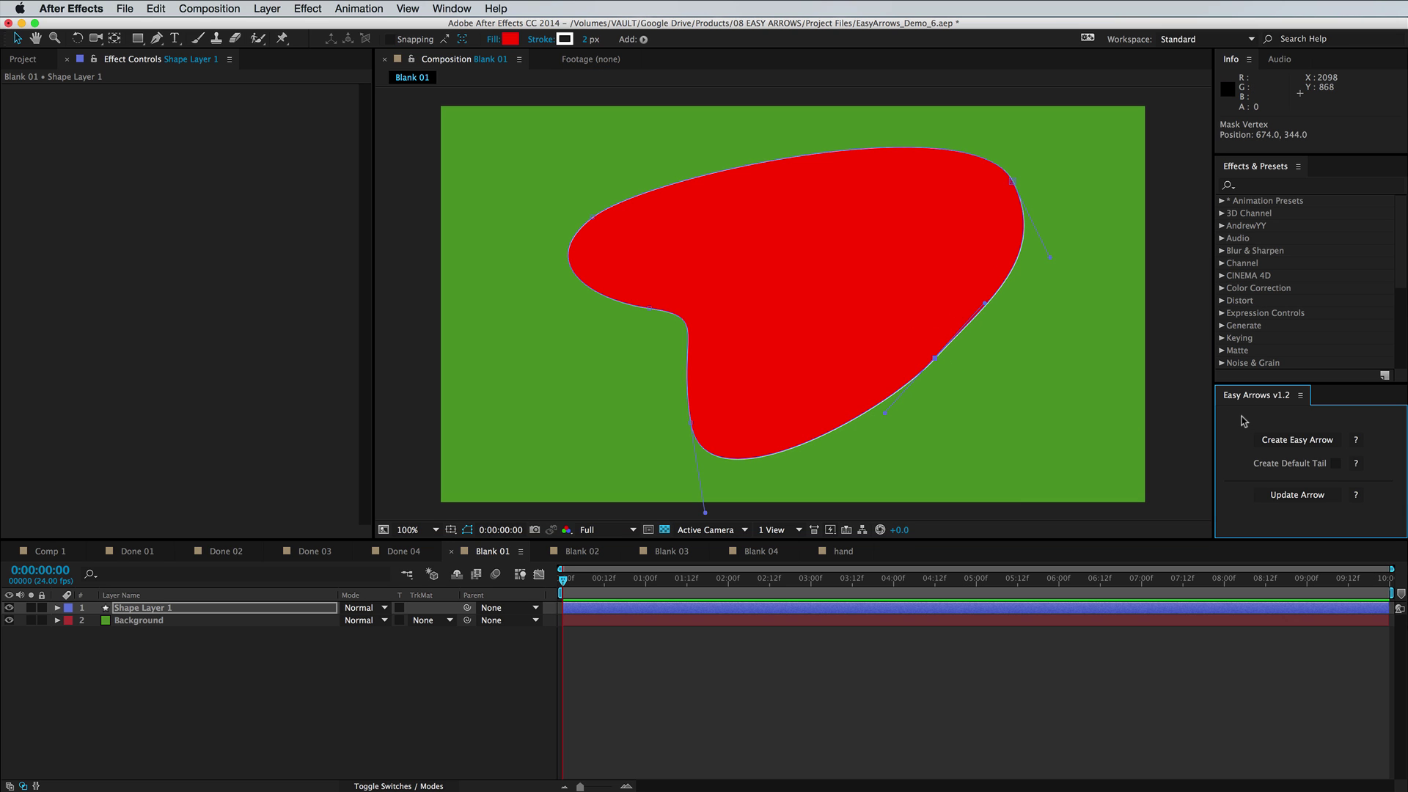
{"action": "left_click", "coordinate": [1286, 437]}
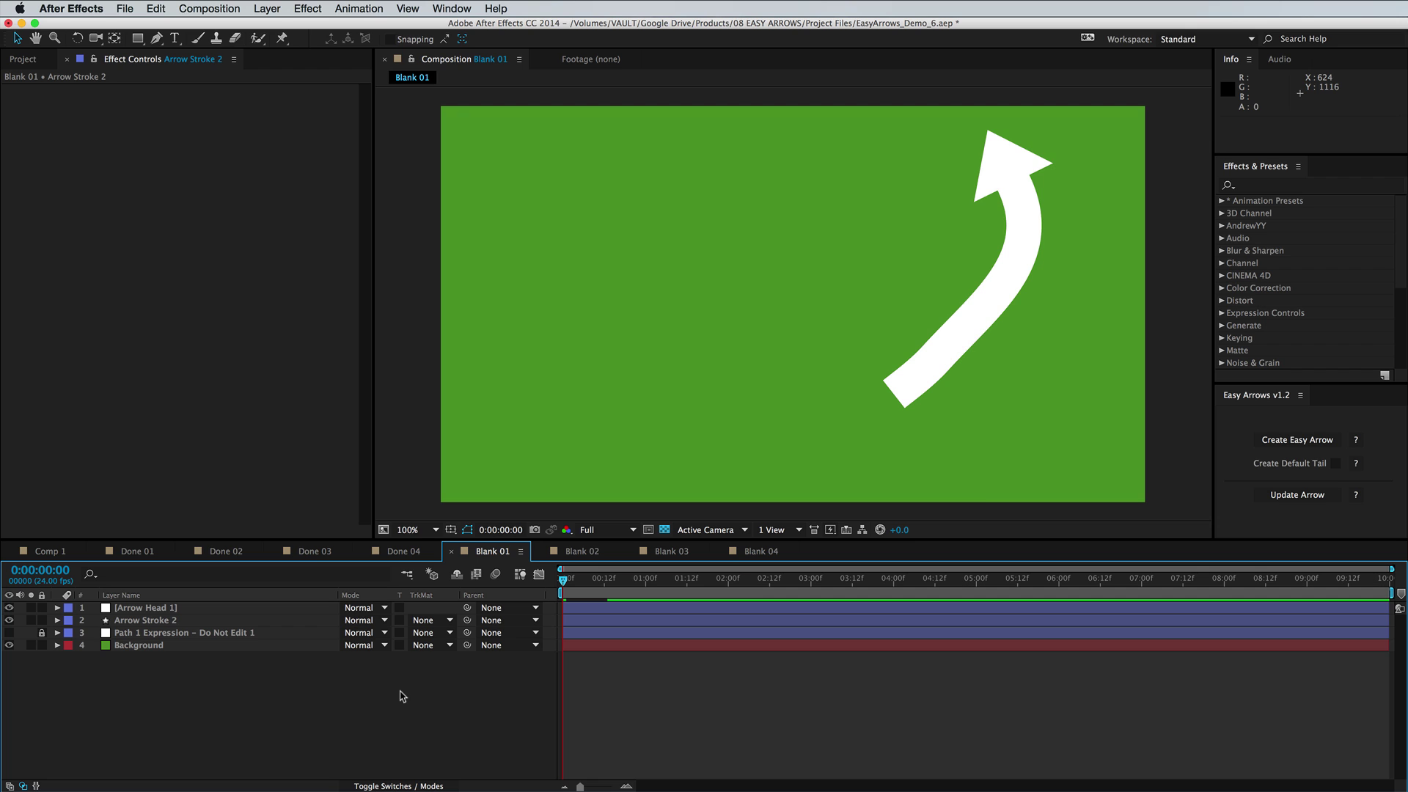
Step: Inspect Arrow Head 1 and Arrow Stroke 2, then precompose all three arrow layers into Pre-comp 1
{"action": "left_click", "coordinate": [144, 611]}
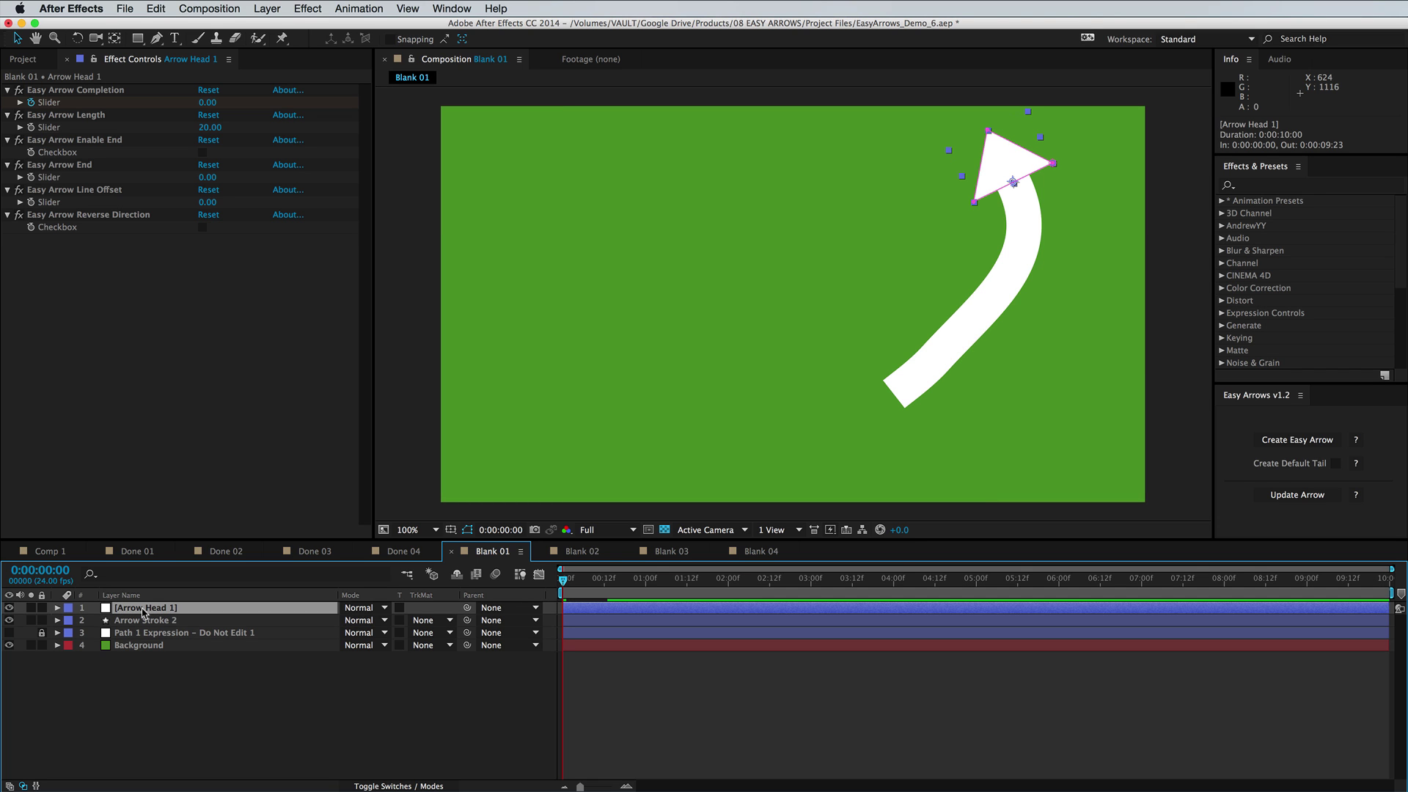
{"action": "left_click", "coordinate": [139, 623]}
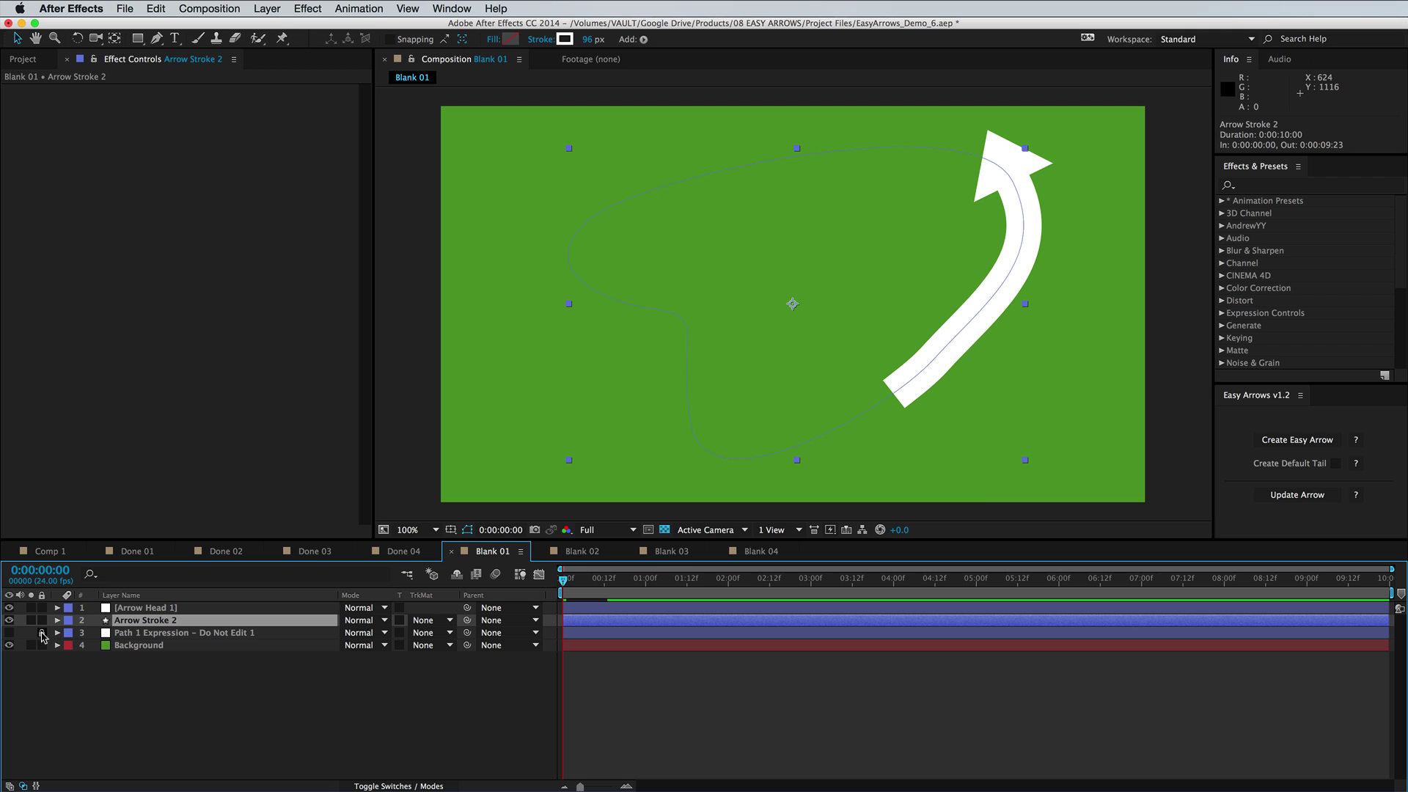
{"action": "left_click", "coordinate": [152, 607]}
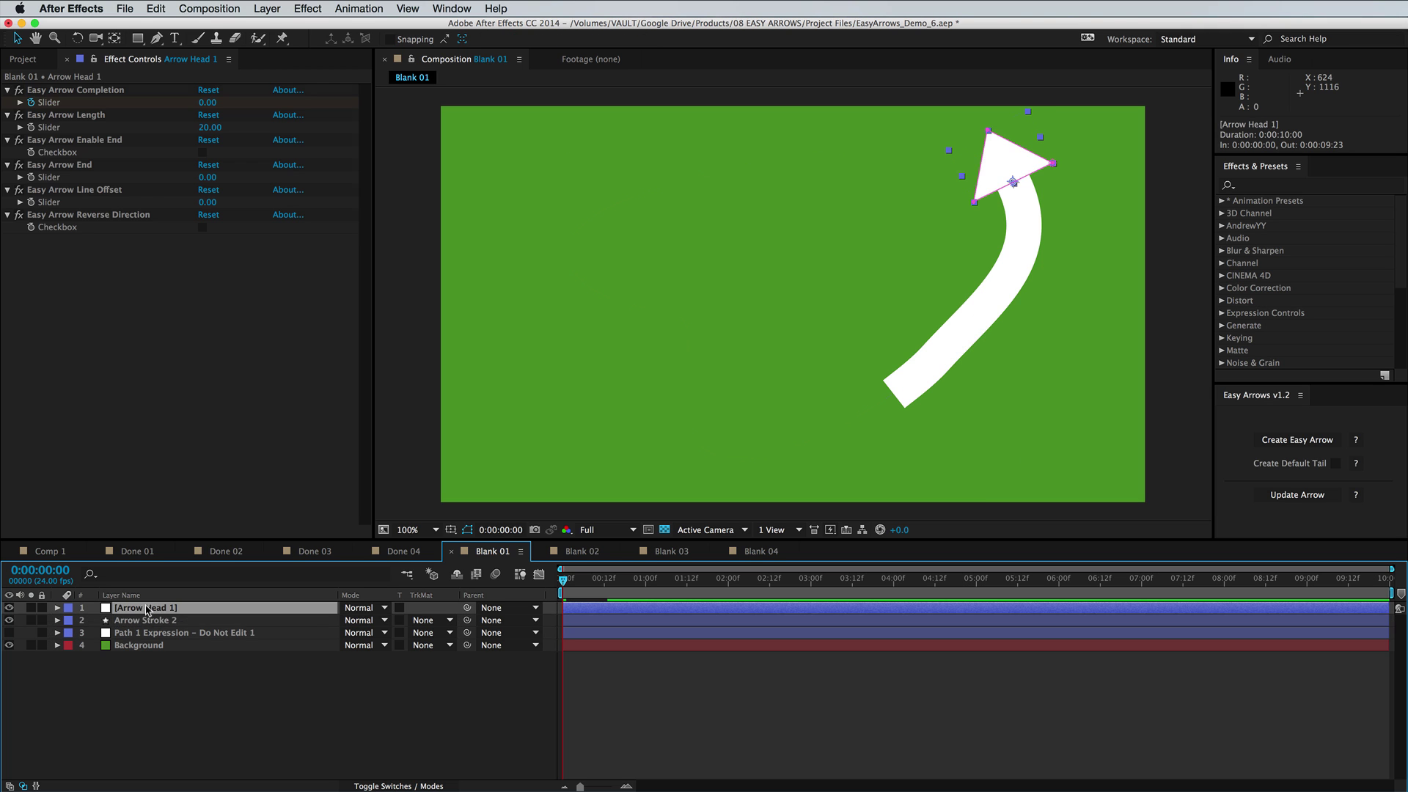
{"action": "left_click", "coordinate": [148, 632], "text": "shift"}
{"action": "key", "text": "super+shift+c"}
{"action": "left_click", "coordinate": [1063, 587]}
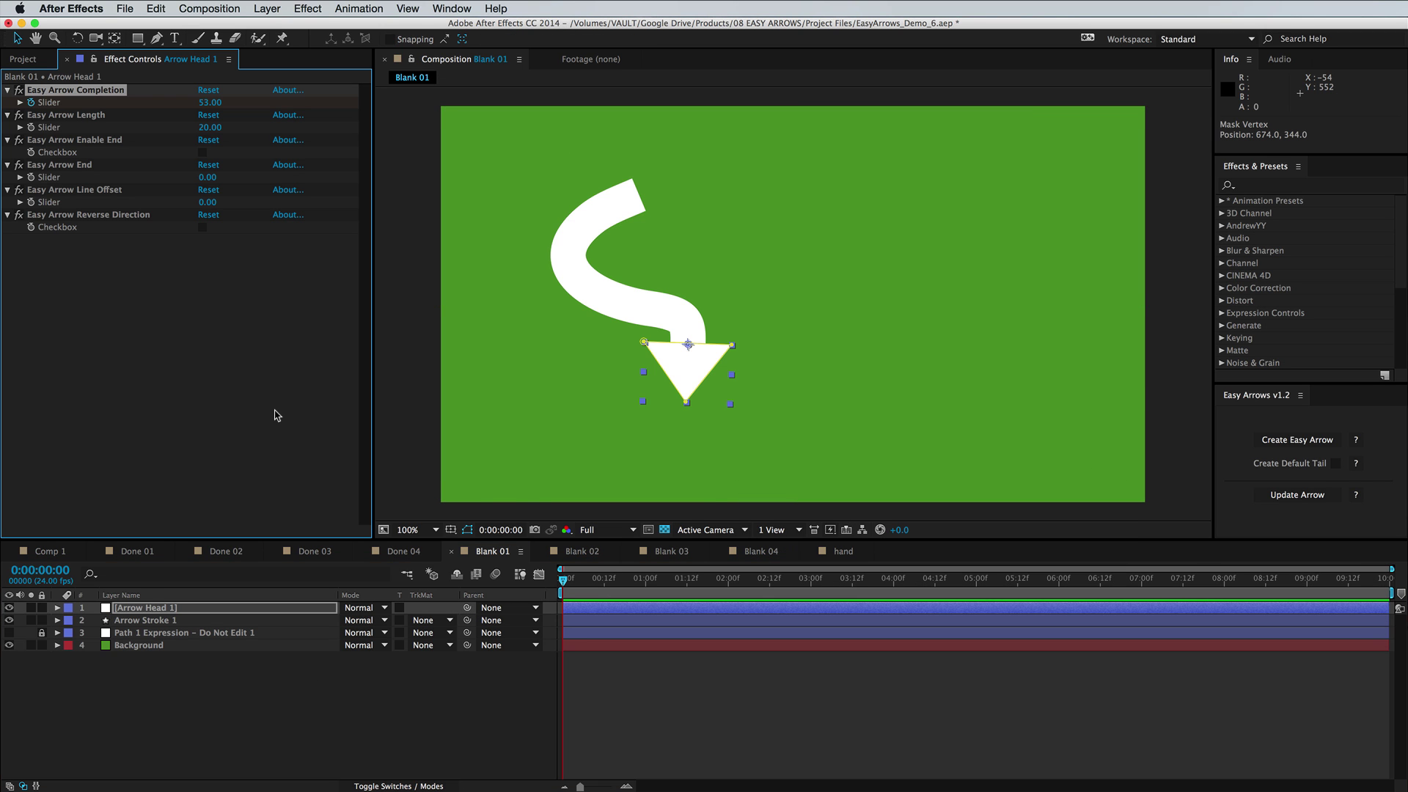
Step: Change the Arrow Head 1 solid's colour to red in Solid Settings
{"action": "key", "text": "super+shift+y"}
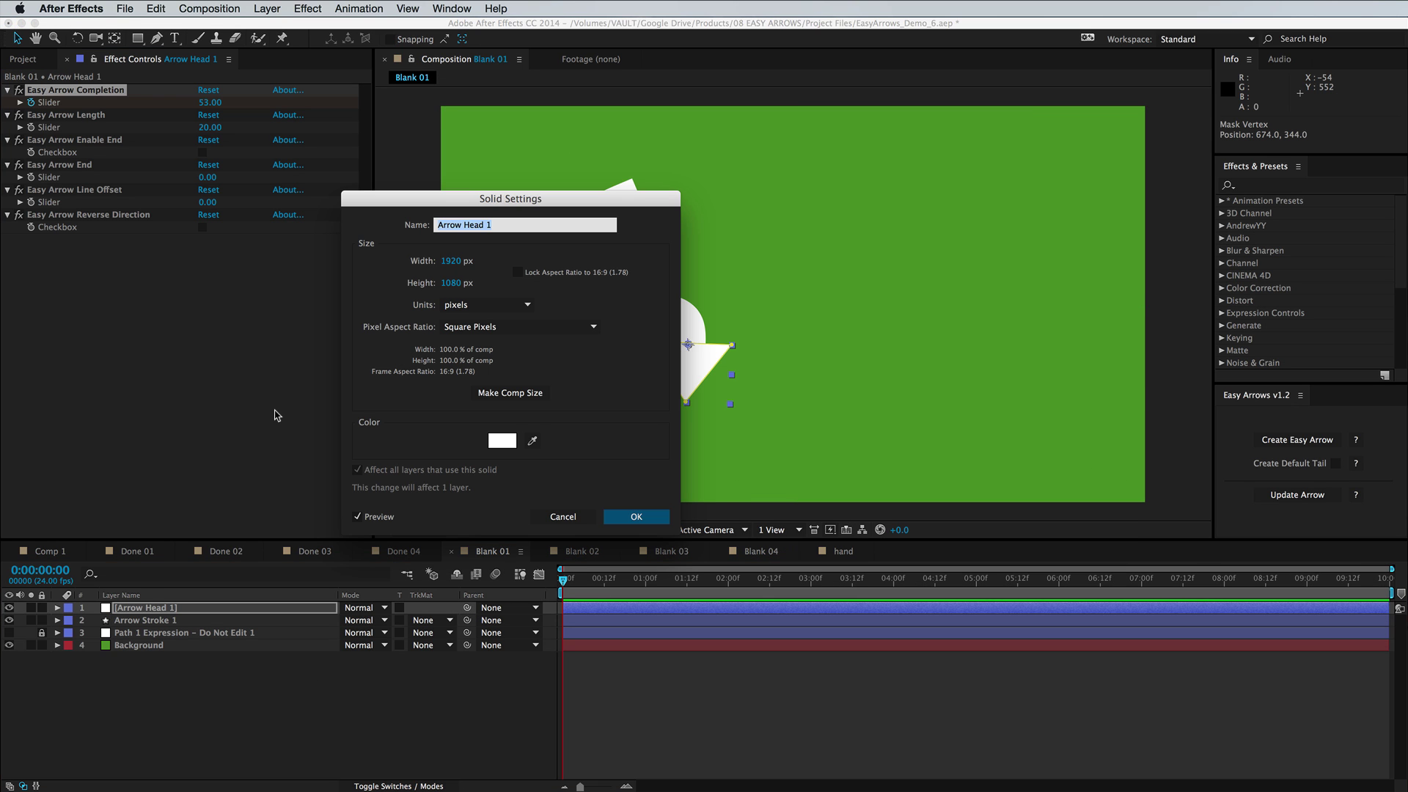
{"action": "left_click", "coordinate": [494, 438]}
{"action": "left_click", "coordinate": [265, 322]}
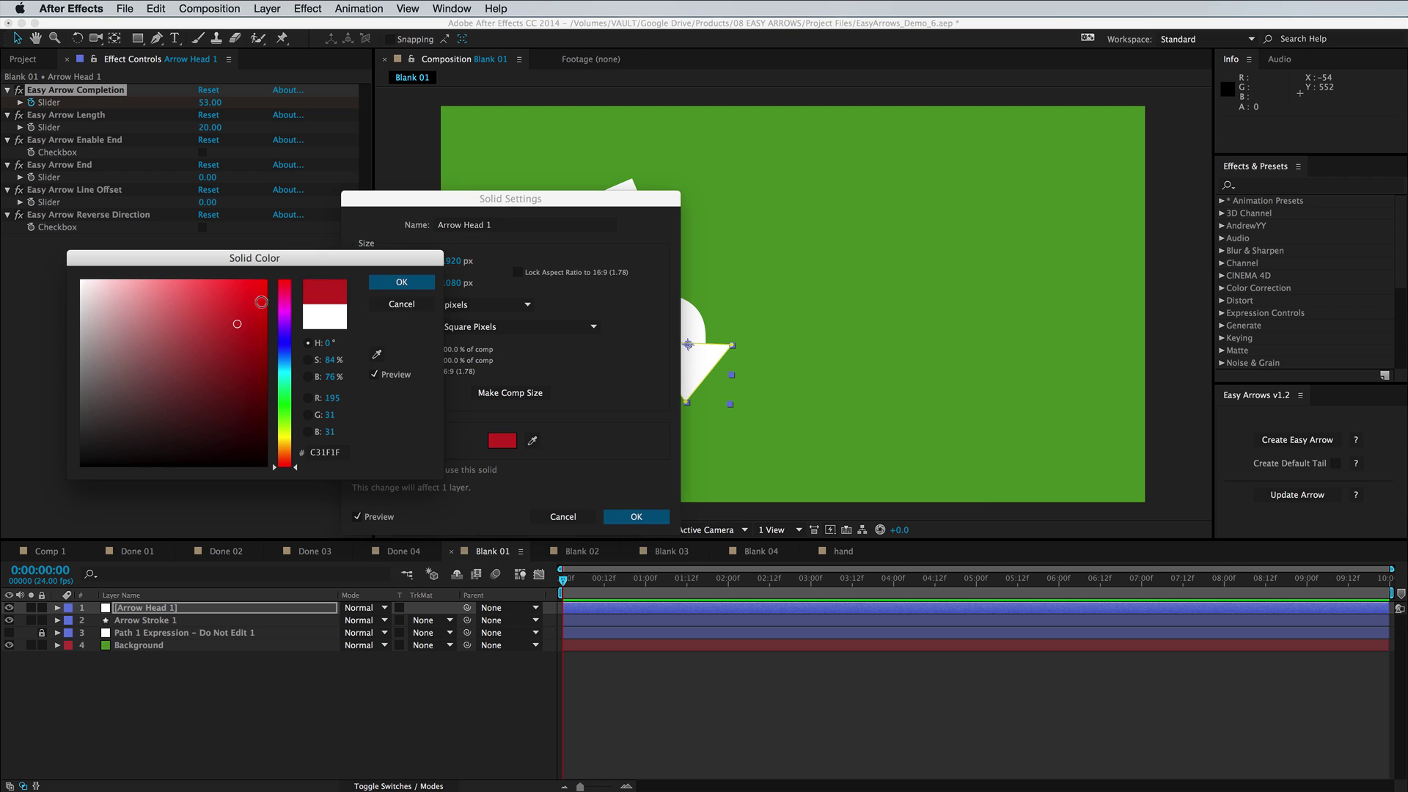
{"action": "left_click", "coordinate": [409, 288]}
{"action": "left_click", "coordinate": [636, 517]}
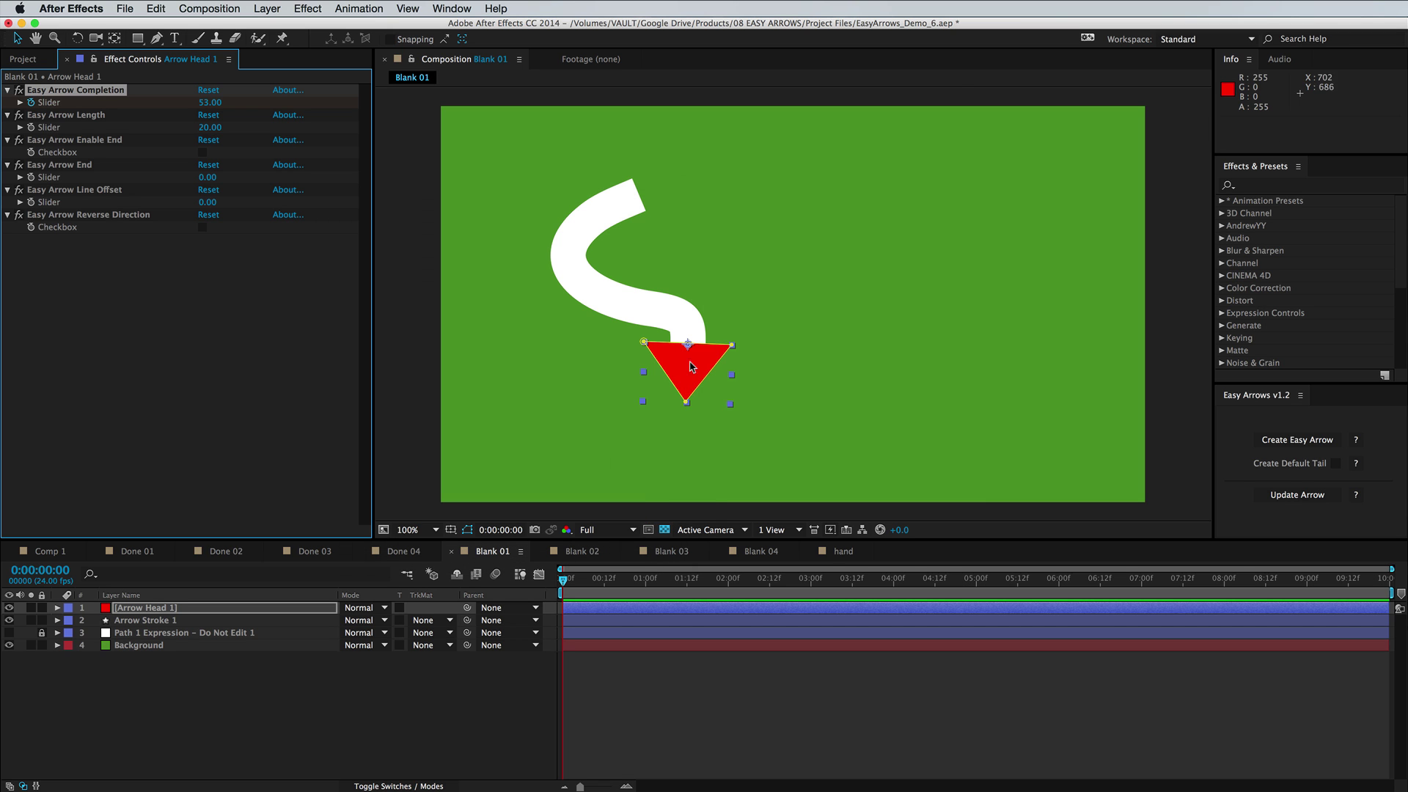
Step: Raise the arrowhead's bottom point to flatten it and set completion to 25
{"action": "left_click", "coordinate": [685, 402]}
{"action": "left_click_drag", "start_coordinate": [680, 415], "coordinate": [675, 366]}
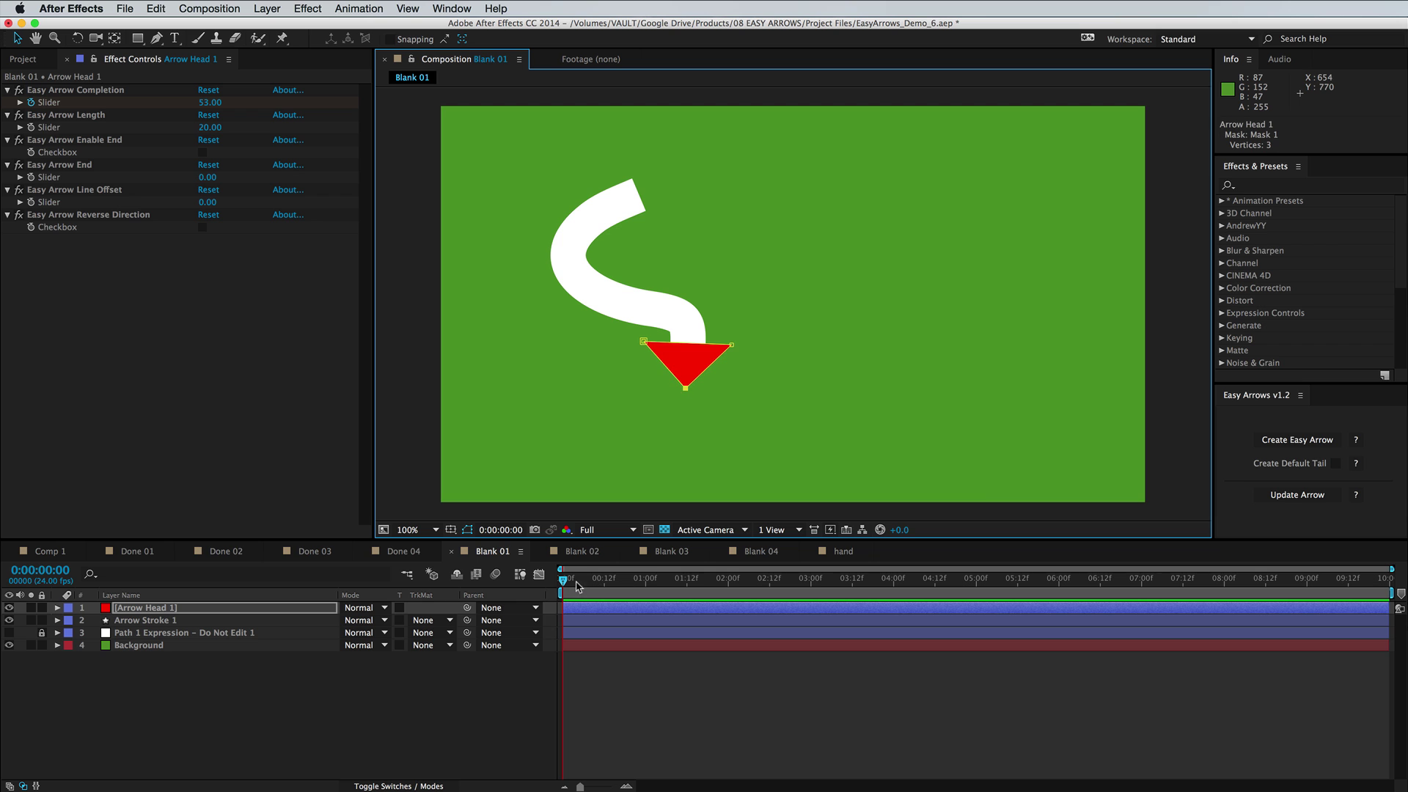
{"action": "left_click_drag", "start_coordinate": [579, 578], "coordinate": [608, 579]}
{"action": "left_click", "coordinate": [631, 660]}
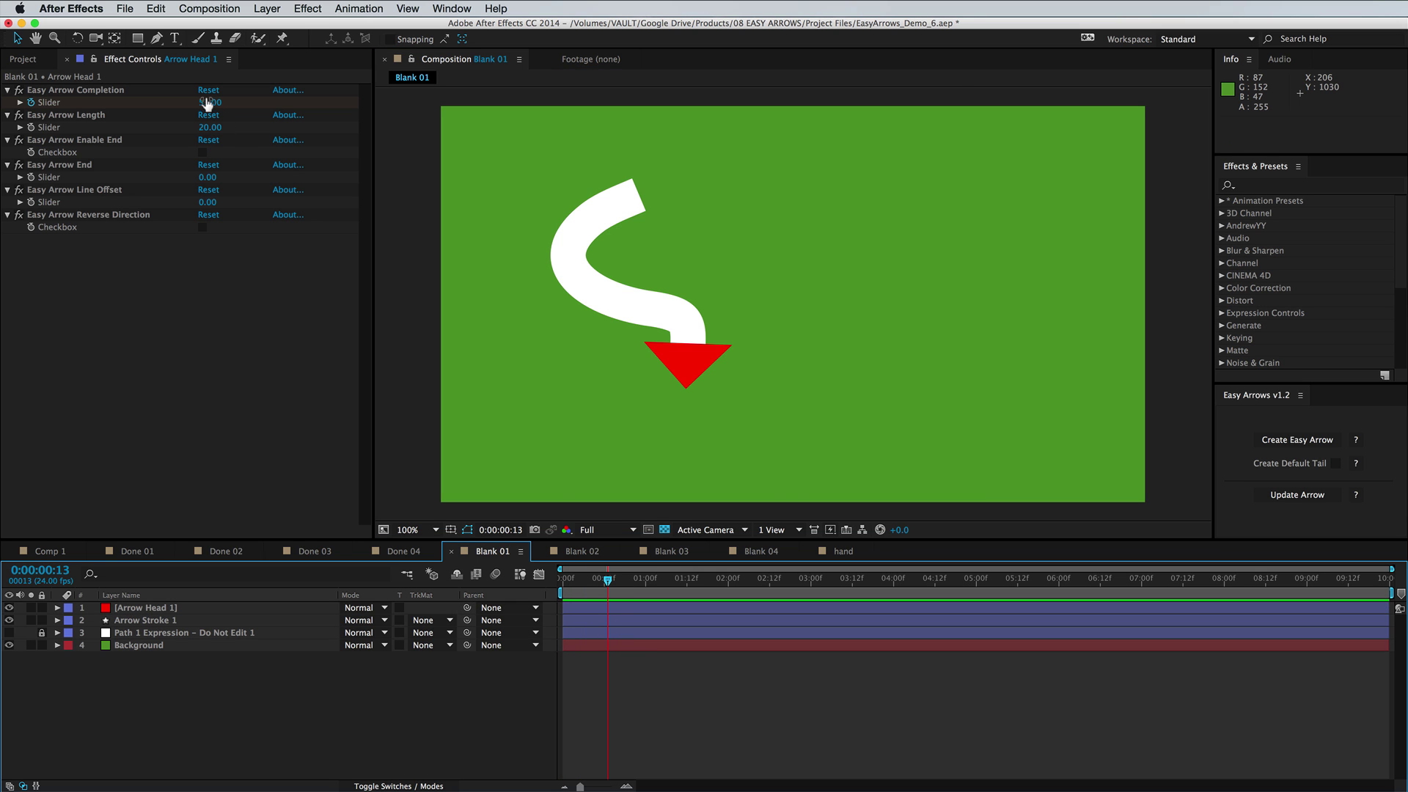
{"action": "mouse_move", "coordinate": [208, 102]}
{"action": "left_mouse_down"}
{"action": "mouse_move", "coordinate": [276, 100]}
{"action": "mouse_move", "coordinate": [195, 106]}
{"action": "mouse_move", "coordinate": [235, 104]}
{"action": "left_mouse_up"}
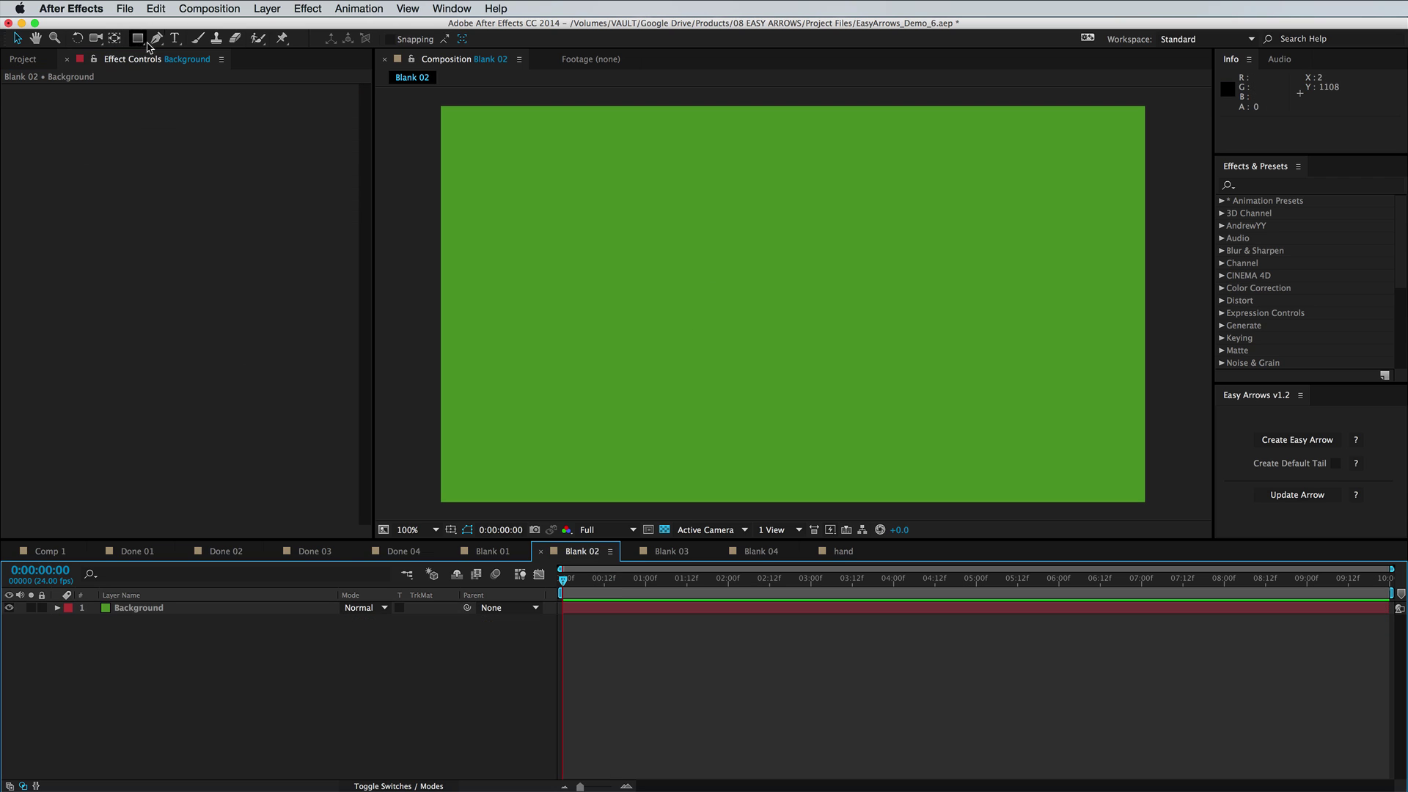
Step: Draw a curved six-point red shape across Blank 02 with the Pen tool
{"action": "left_click", "coordinate": [157, 38]}
{"action": "left_click_drag", "start_coordinate": [626, 189], "coordinate": [704, 160]}
{"action": "left_click_drag", "start_coordinate": [960, 192], "coordinate": [1017, 293]}
{"action": "left_click_drag", "start_coordinate": [880, 360], "coordinate": [851, 365]}
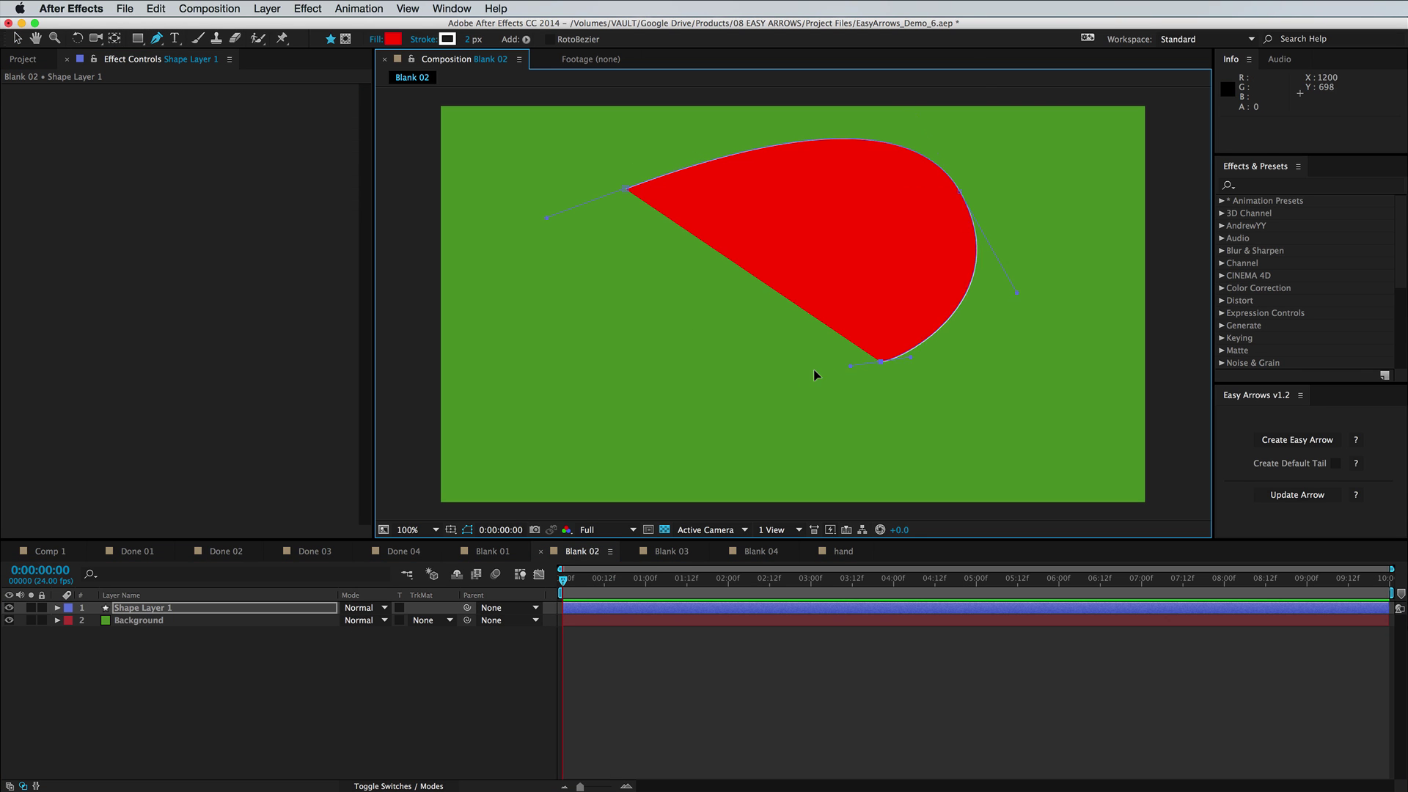
{"action": "left_click_drag", "start_coordinate": [620, 418], "coordinate": [661, 339]}
{"action": "left_click_drag", "start_coordinate": [744, 270], "coordinate": [669, 231]}
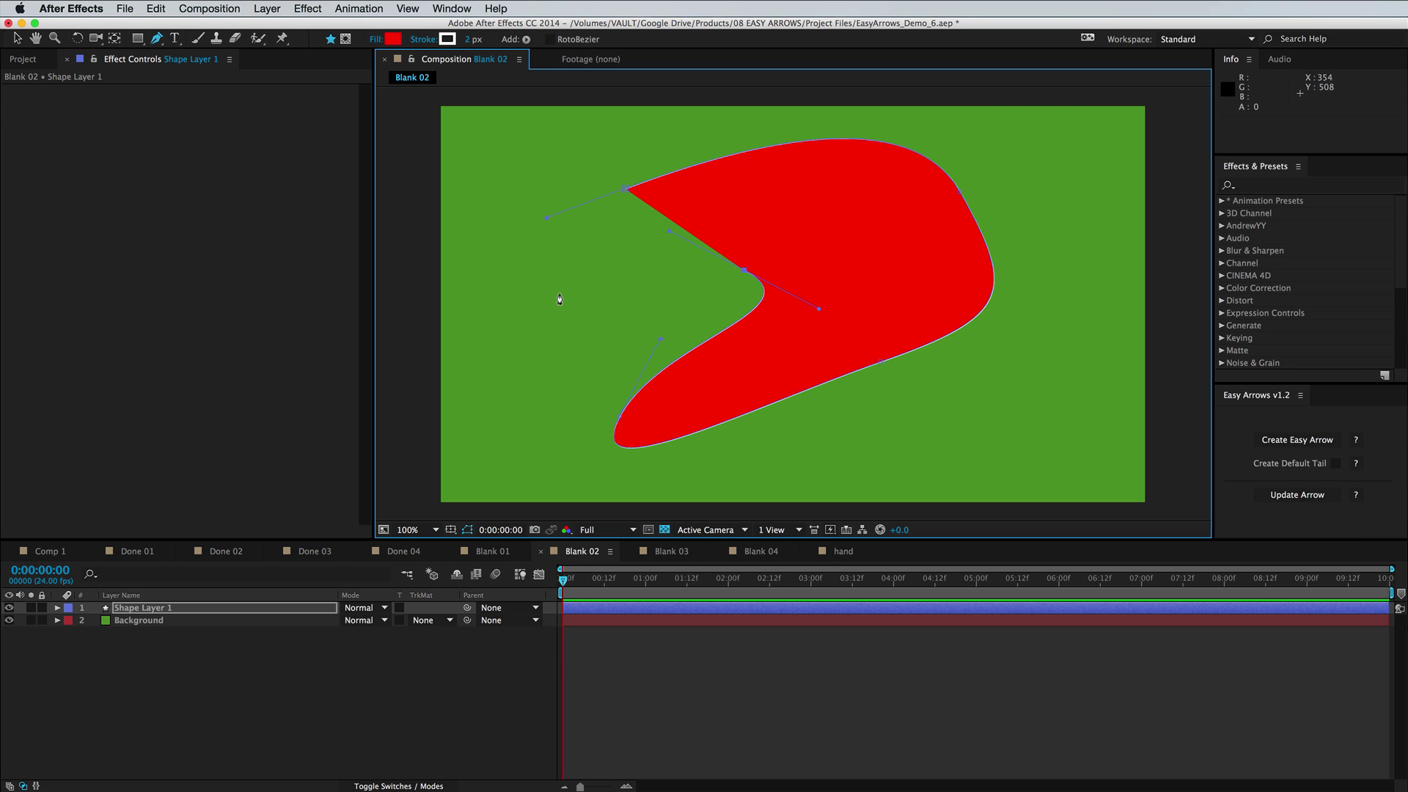
{"action": "left_click_drag", "start_coordinate": [570, 293], "coordinate": [537, 344]}
{"action": "key", "text": "v"}
Step: Select Shape Layer 1 and tick Create Default Tail in the Easy Arrows panel
{"action": "left_click", "coordinate": [716, 629]}
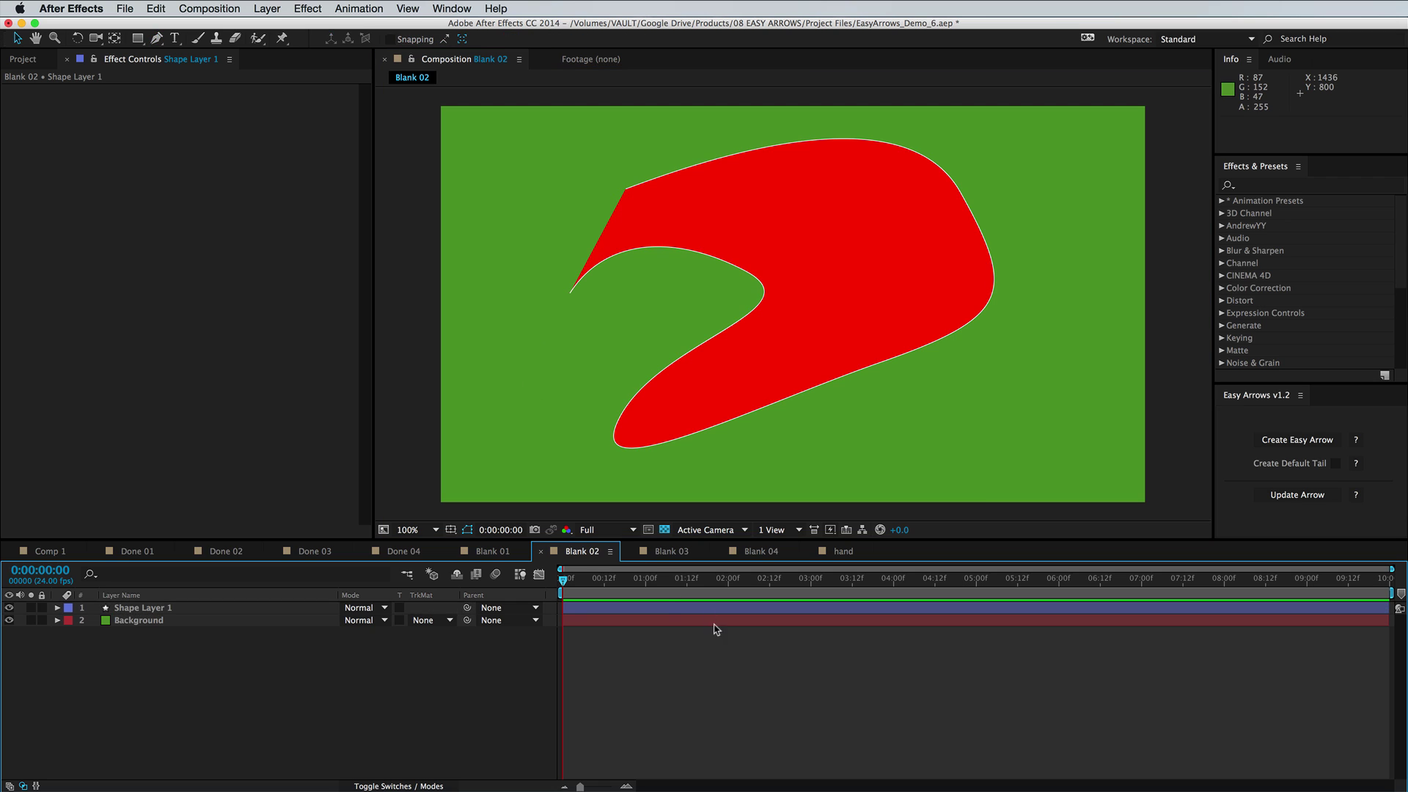
{"action": "left_click", "coordinate": [662, 609]}
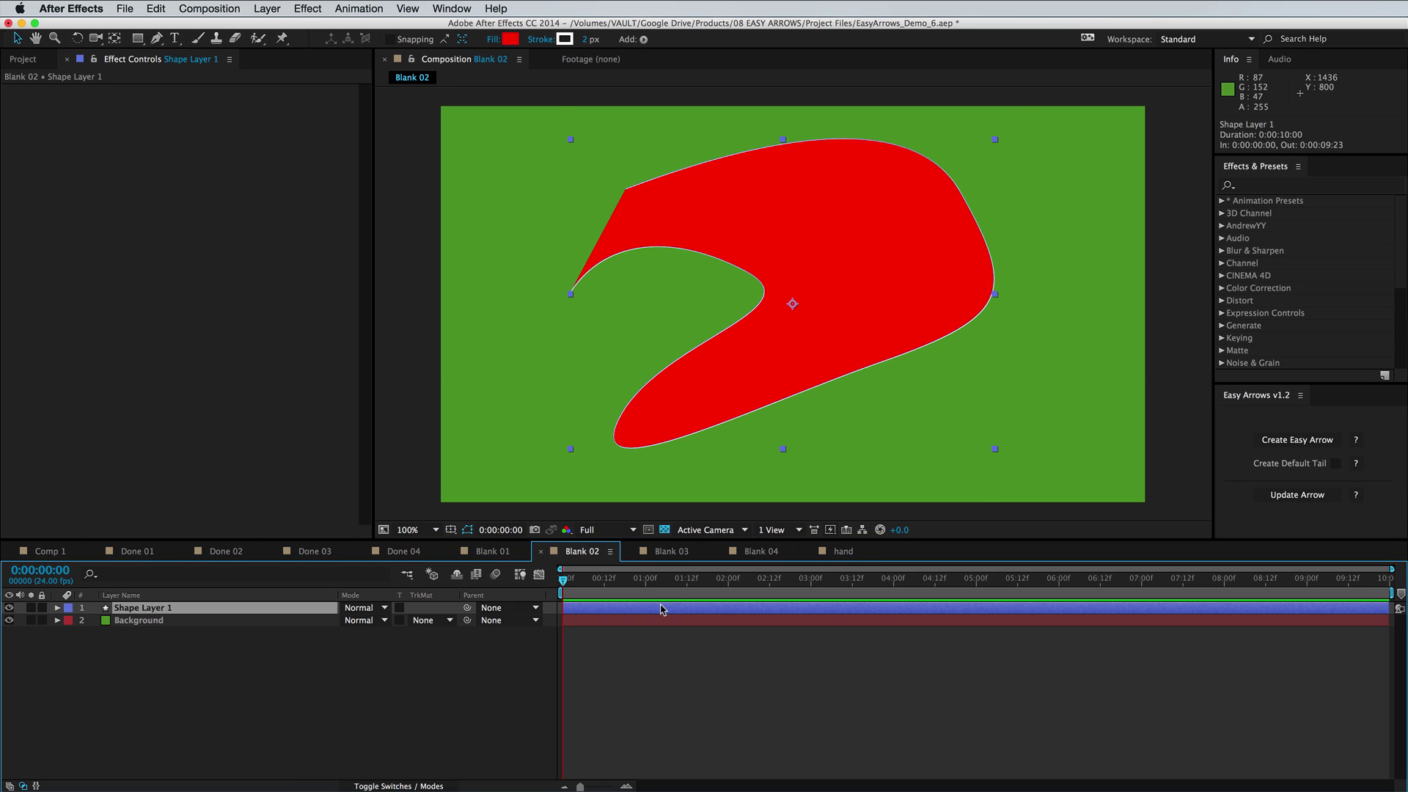
{"action": "left_click", "coordinate": [1336, 464]}
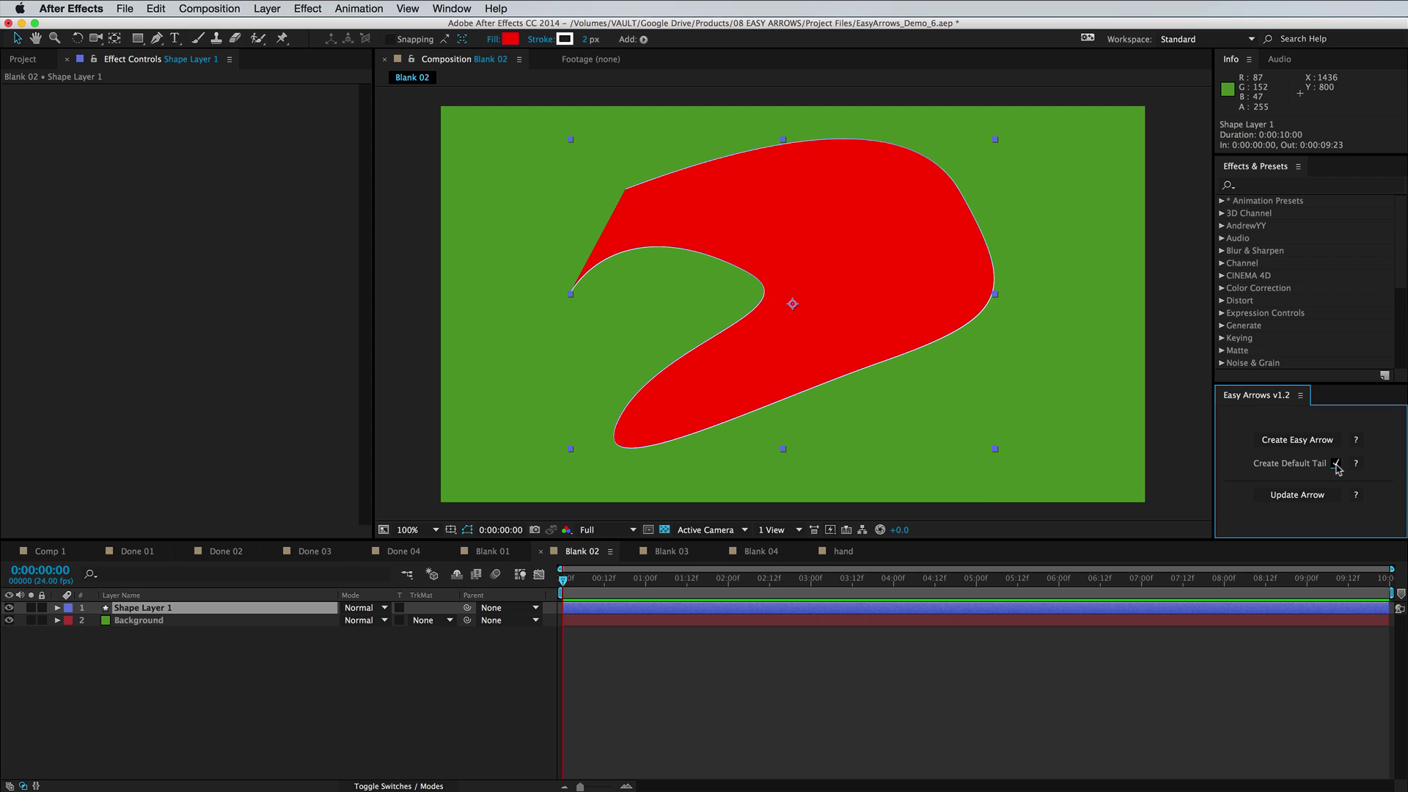
Step: Create the Easy Arrow with length 55, enable End for a second head, and set completion 58
{"action": "left_click", "coordinate": [1290, 446]}
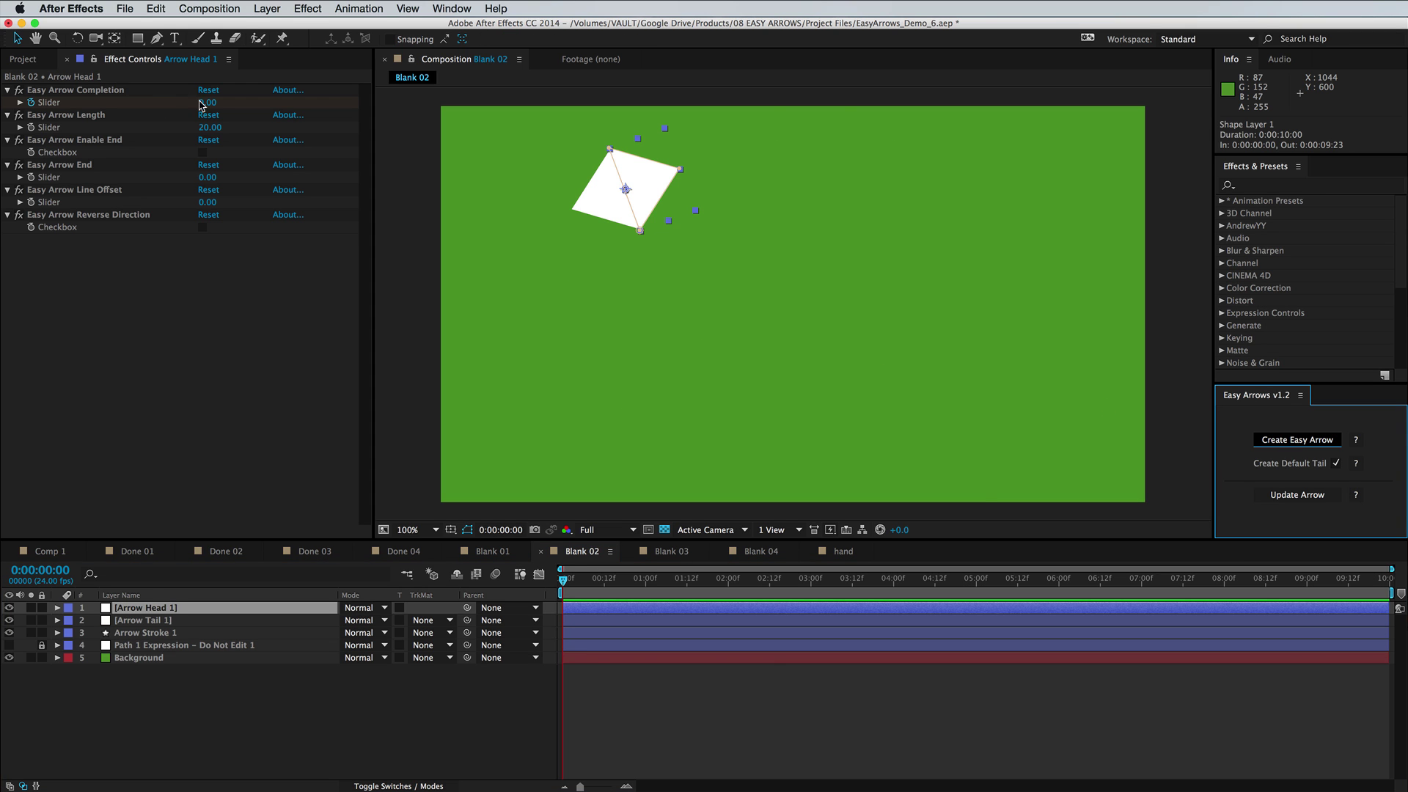
{"action": "left_click_drag", "start_coordinate": [201, 105], "coordinate": [244, 133]}
{"action": "left_click", "coordinate": [217, 130]}
{"action": "left_click", "coordinate": [203, 153]}
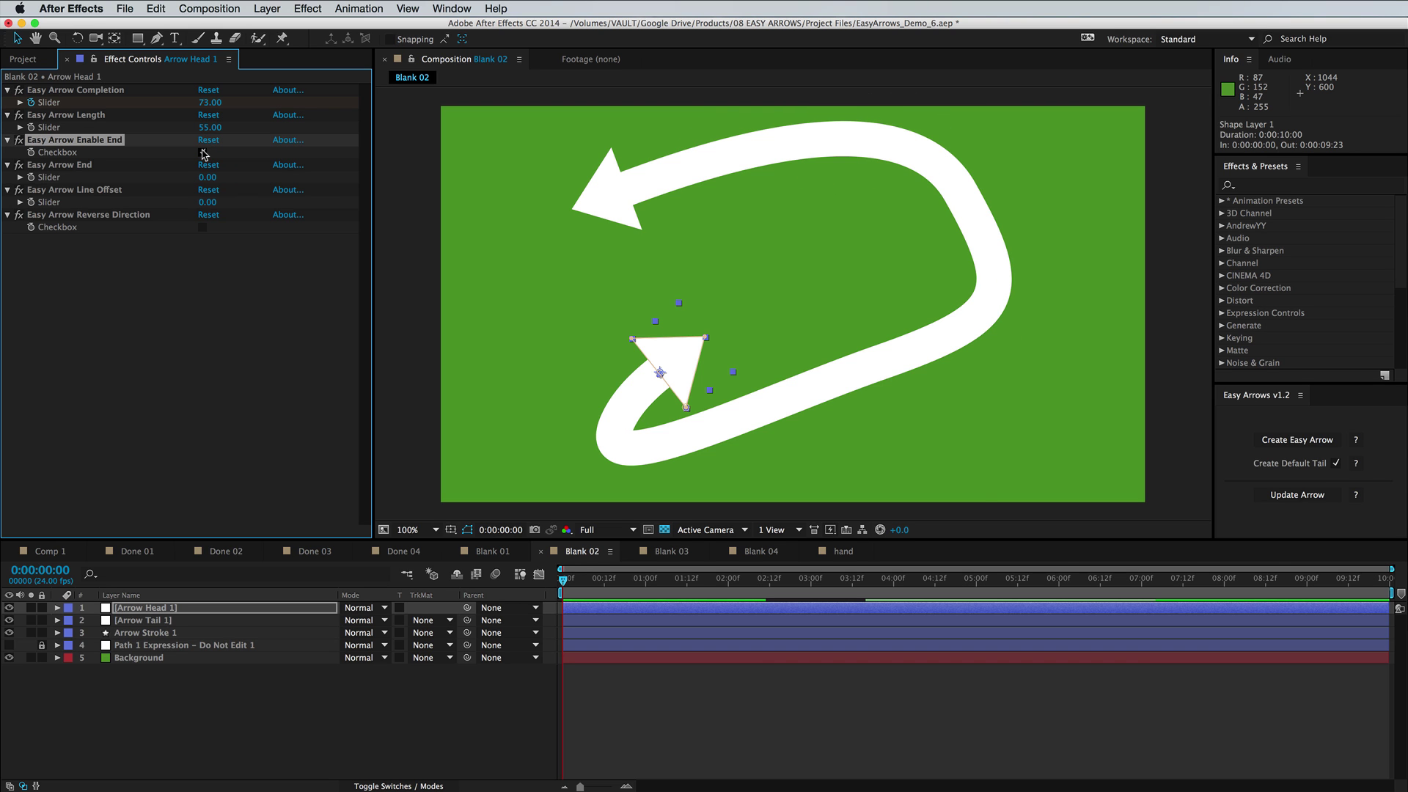
{"action": "mouse_move", "coordinate": [210, 103]}
{"action": "left_mouse_down"}
{"action": "mouse_move", "coordinate": [172, 99]}
{"action": "mouse_move", "coordinate": [204, 103]}
{"action": "left_mouse_up"}
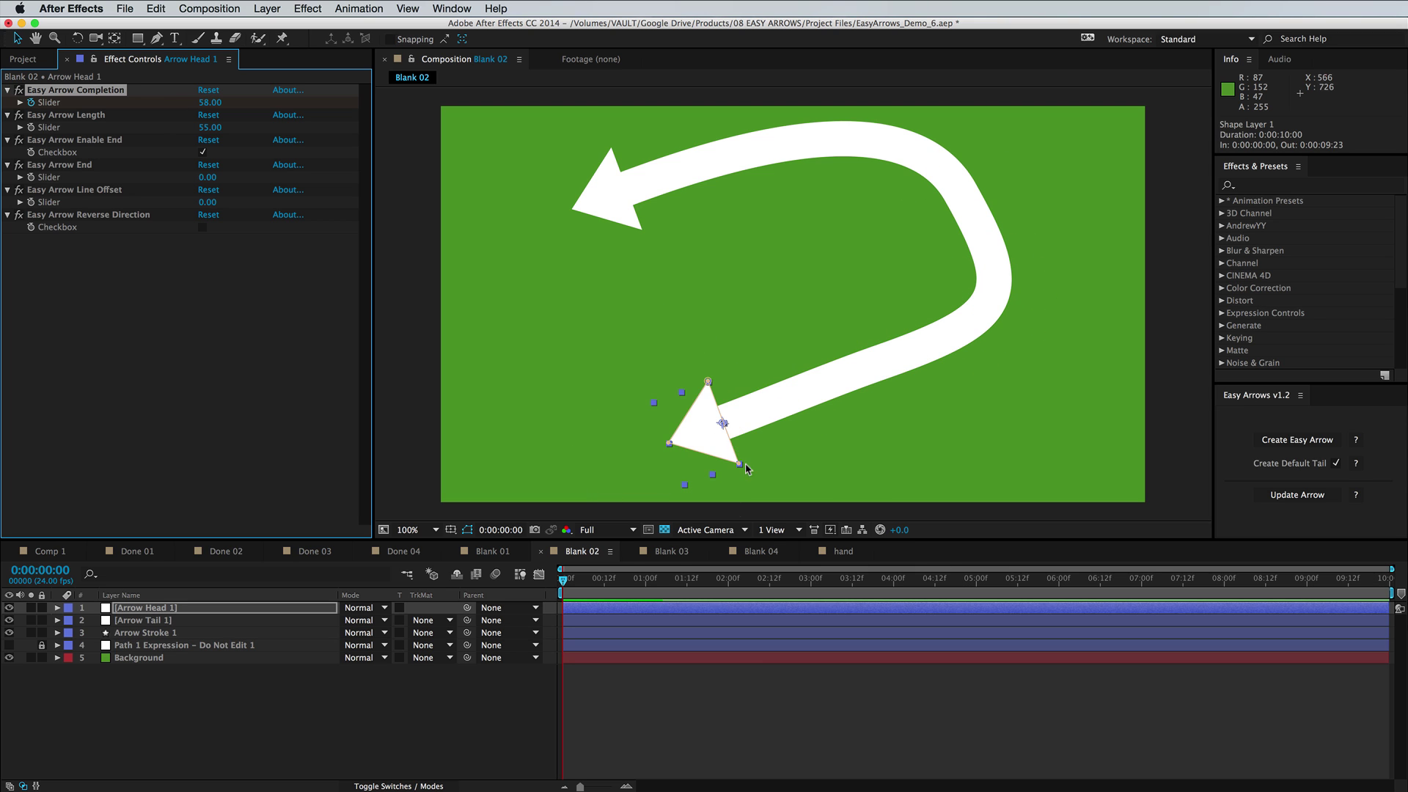
Step: In Blank 03, draw a four-point curved red path across the bullet
{"action": "left_click", "coordinate": [674, 556]}
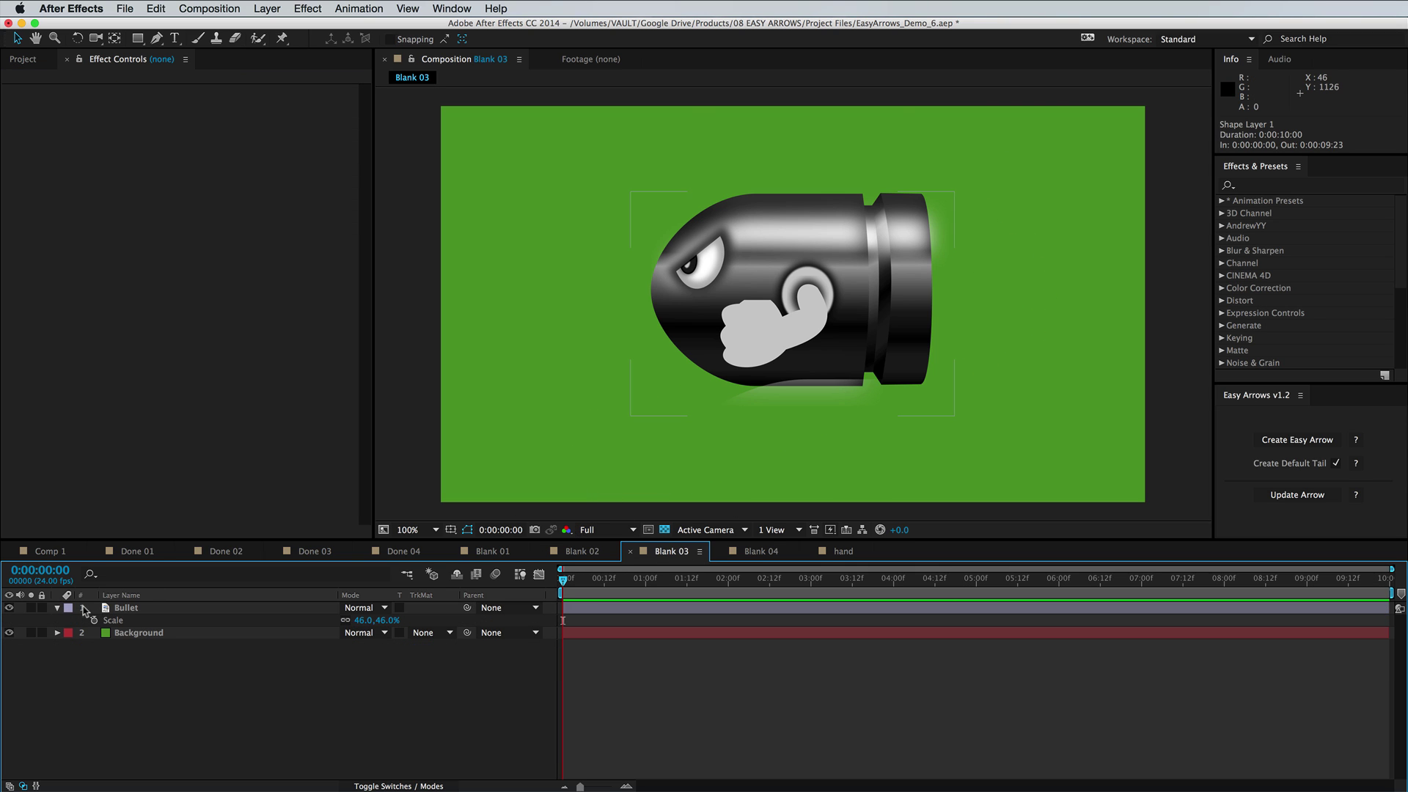
{"action": "left_click", "coordinate": [57, 607]}
{"action": "left_click", "coordinate": [158, 41]}
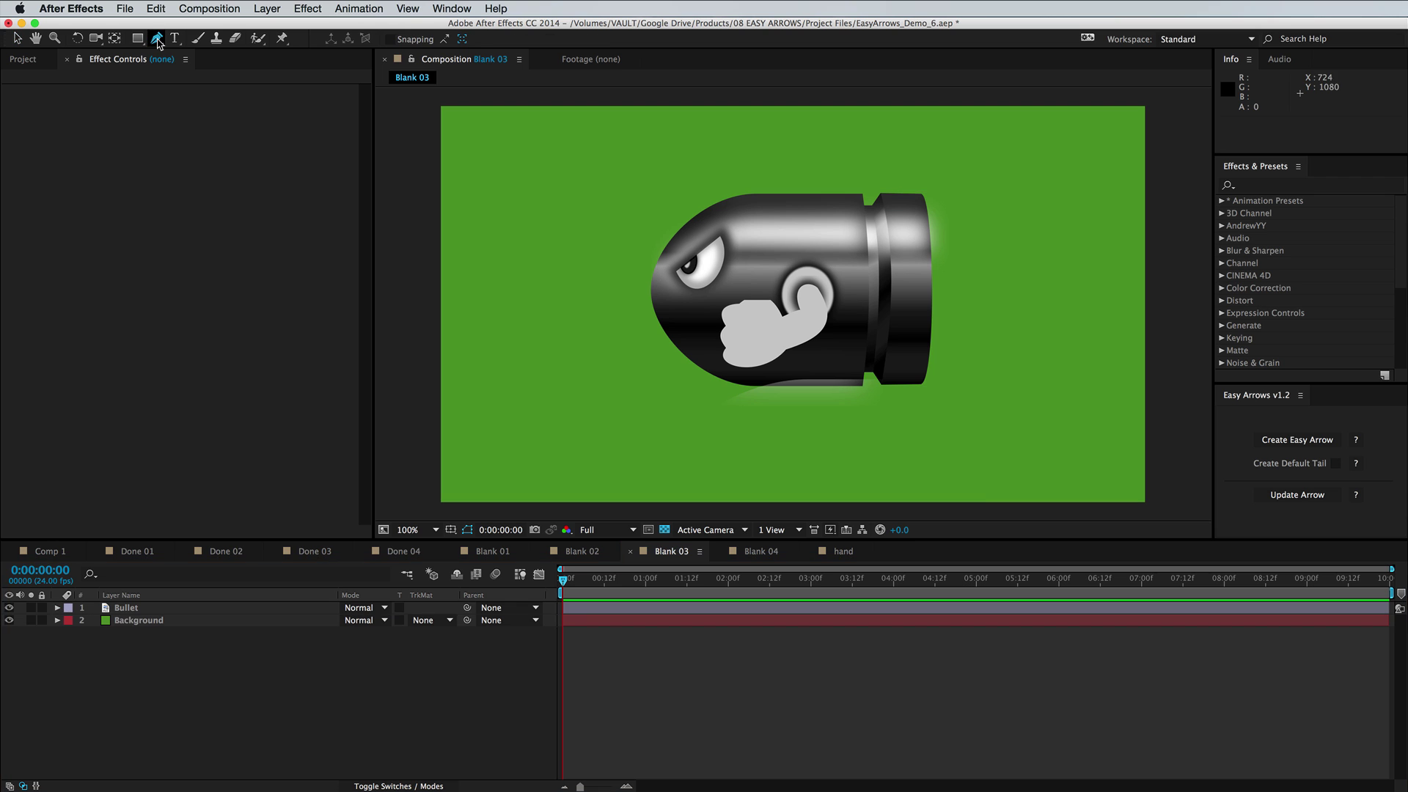
{"action": "left_click_drag", "start_coordinate": [555, 258], "coordinate": [616, 203]}
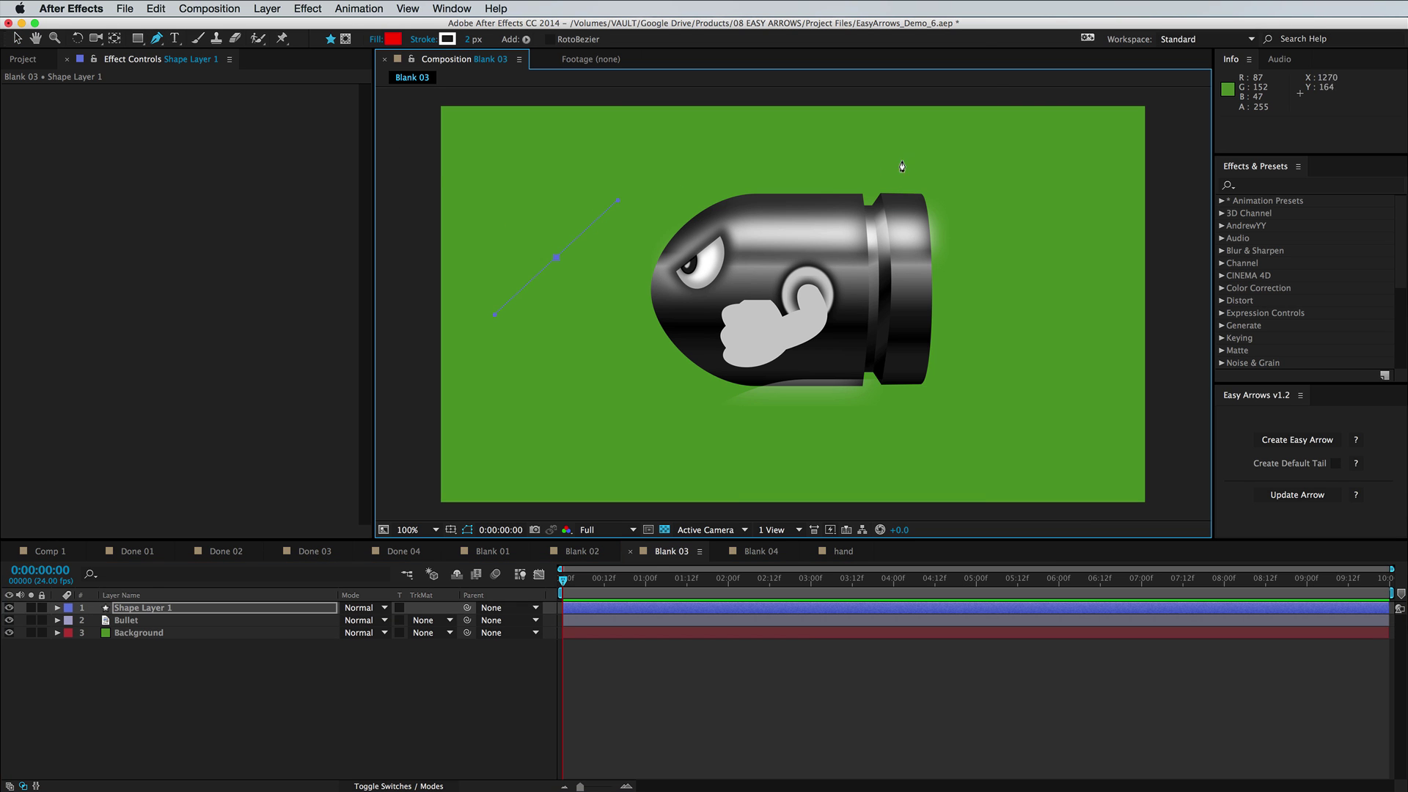
{"action": "left_click_drag", "start_coordinate": [903, 168], "coordinate": [1054, 198]}
{"action": "left_click_drag", "start_coordinate": [777, 342], "coordinate": [642, 432]}
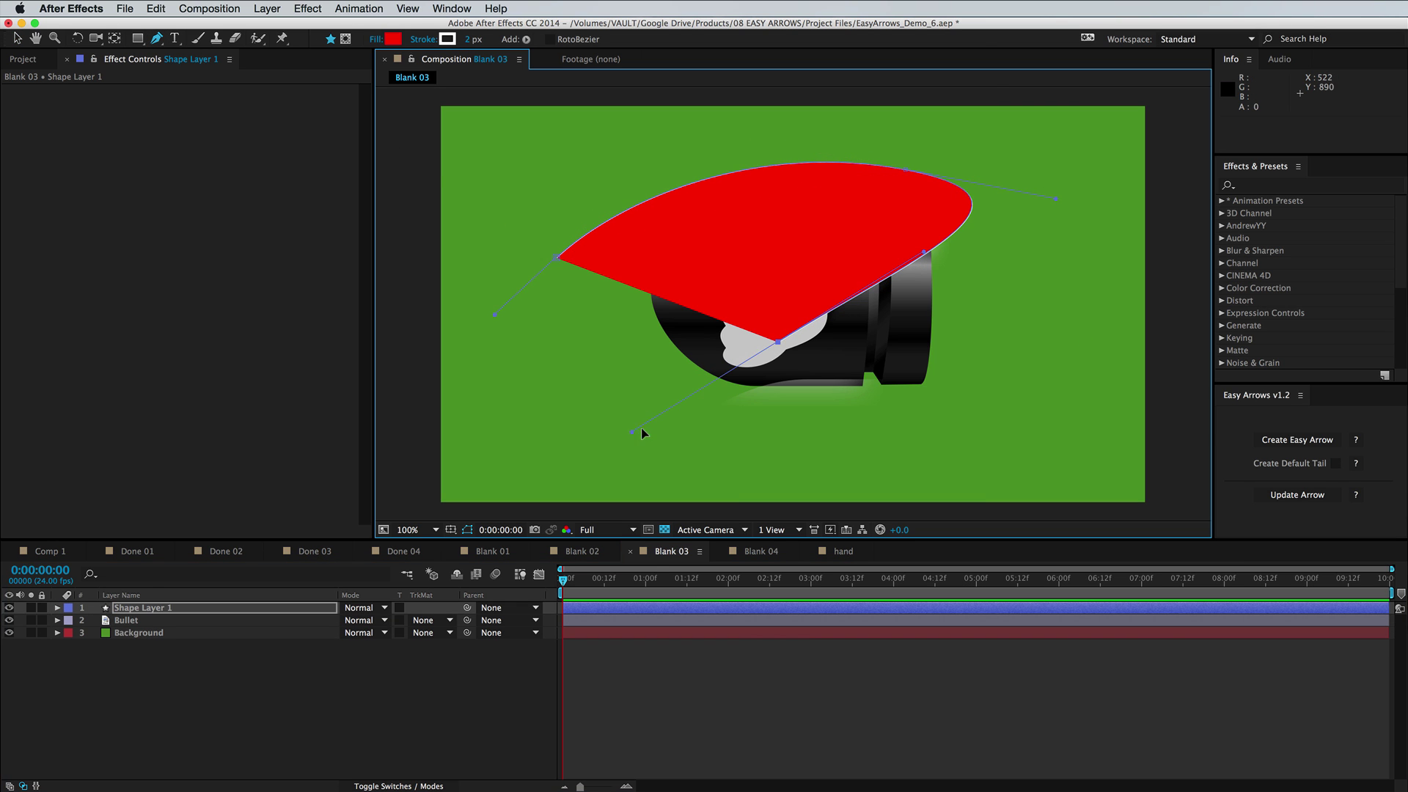
{"action": "left_click_drag", "start_coordinate": [1067, 398], "coordinate": [1219, 353]}
{"action": "key", "text": "v"}
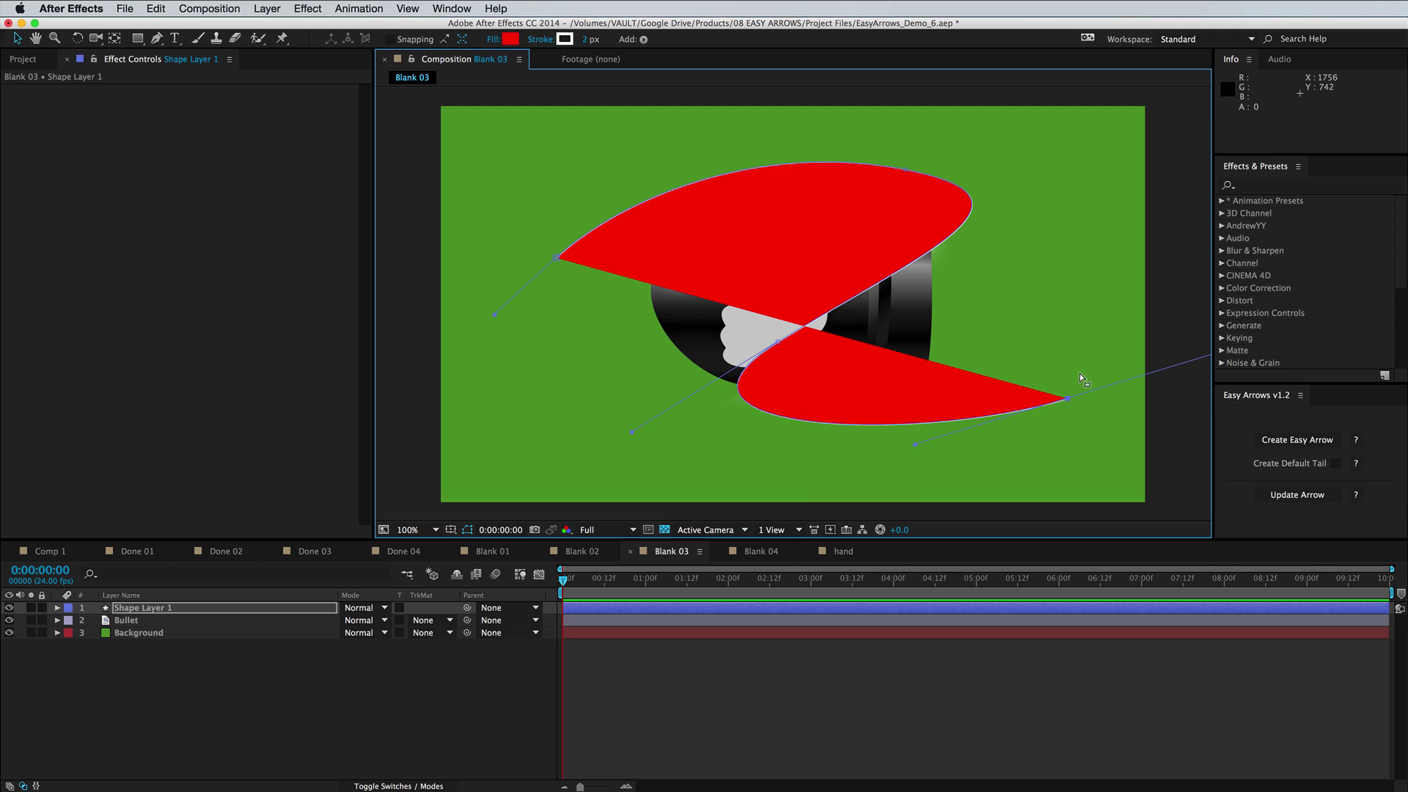
Step: Move the Bullet layer above Shape Layer 1 and shift its anchor point to its rear
{"action": "left_click", "coordinate": [157, 620]}
{"action": "left_click_drag", "start_coordinate": [137, 622], "coordinate": [141, 605]}
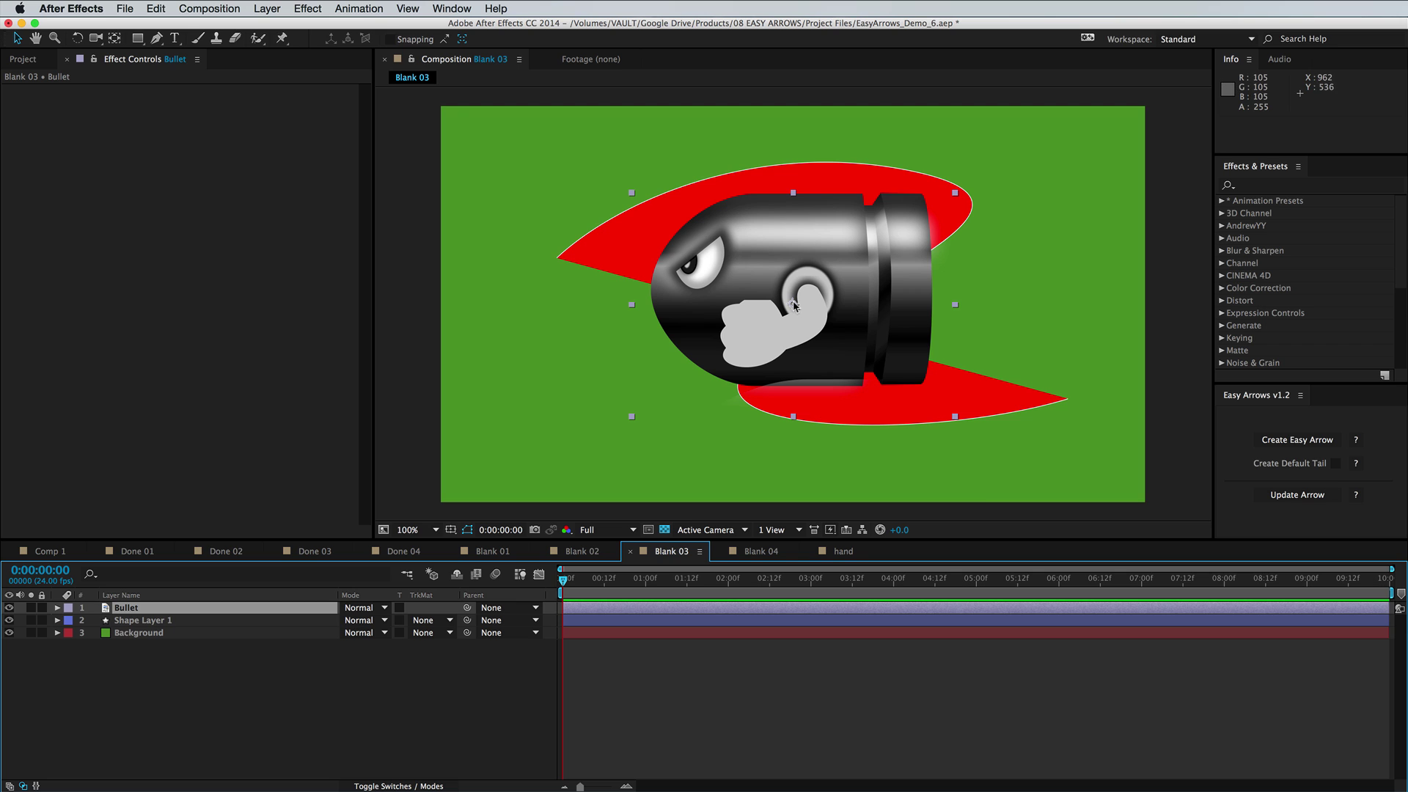
{"action": "key", "text": "y"}
{"action": "left_click_drag", "start_coordinate": [794, 305], "coordinate": [919, 305]}
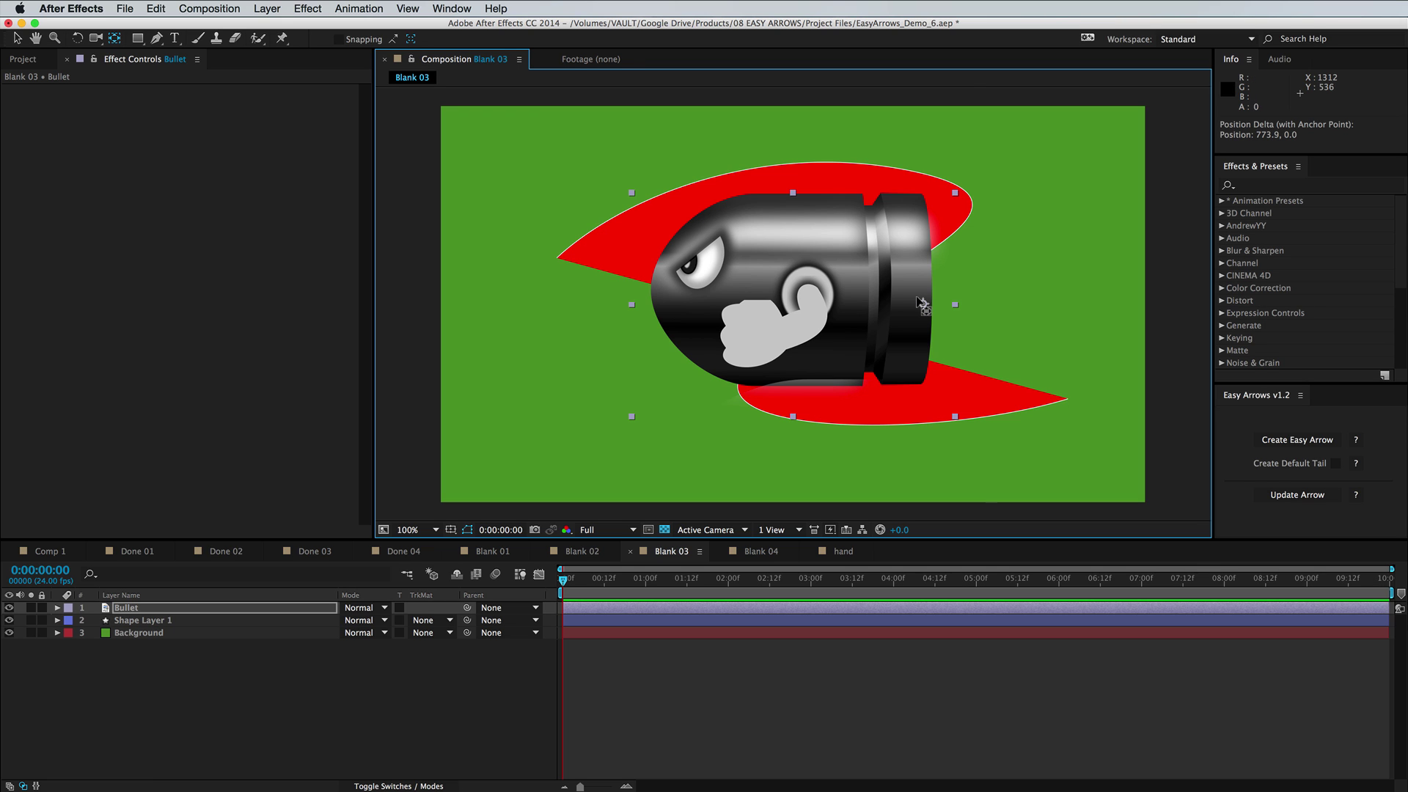
Step: Make Shape Layer 1 an Easy Arrow with Bullet as its head, completion 21
{"action": "left_click", "coordinate": [167, 623]}
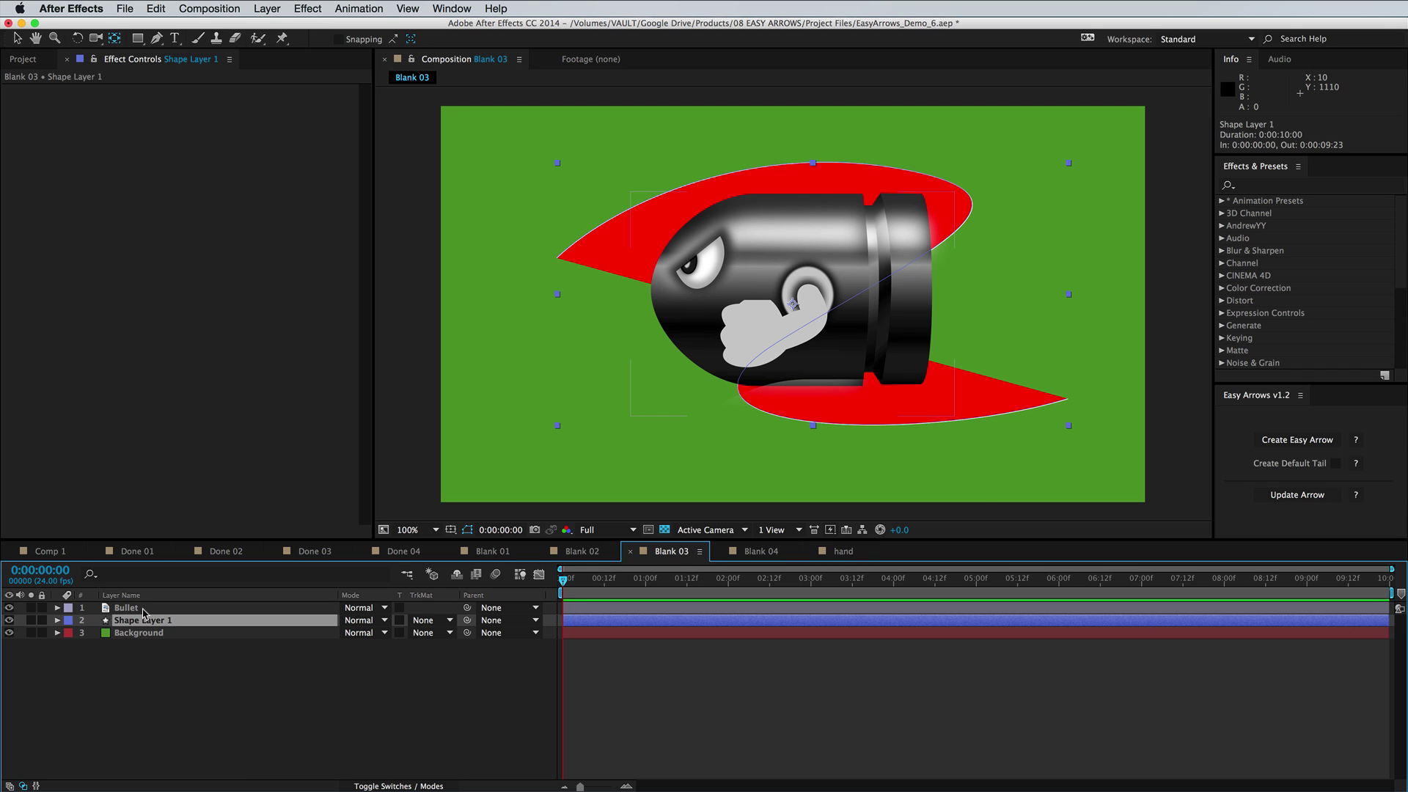
{"action": "left_click", "coordinate": [145, 610], "text": "shift"}
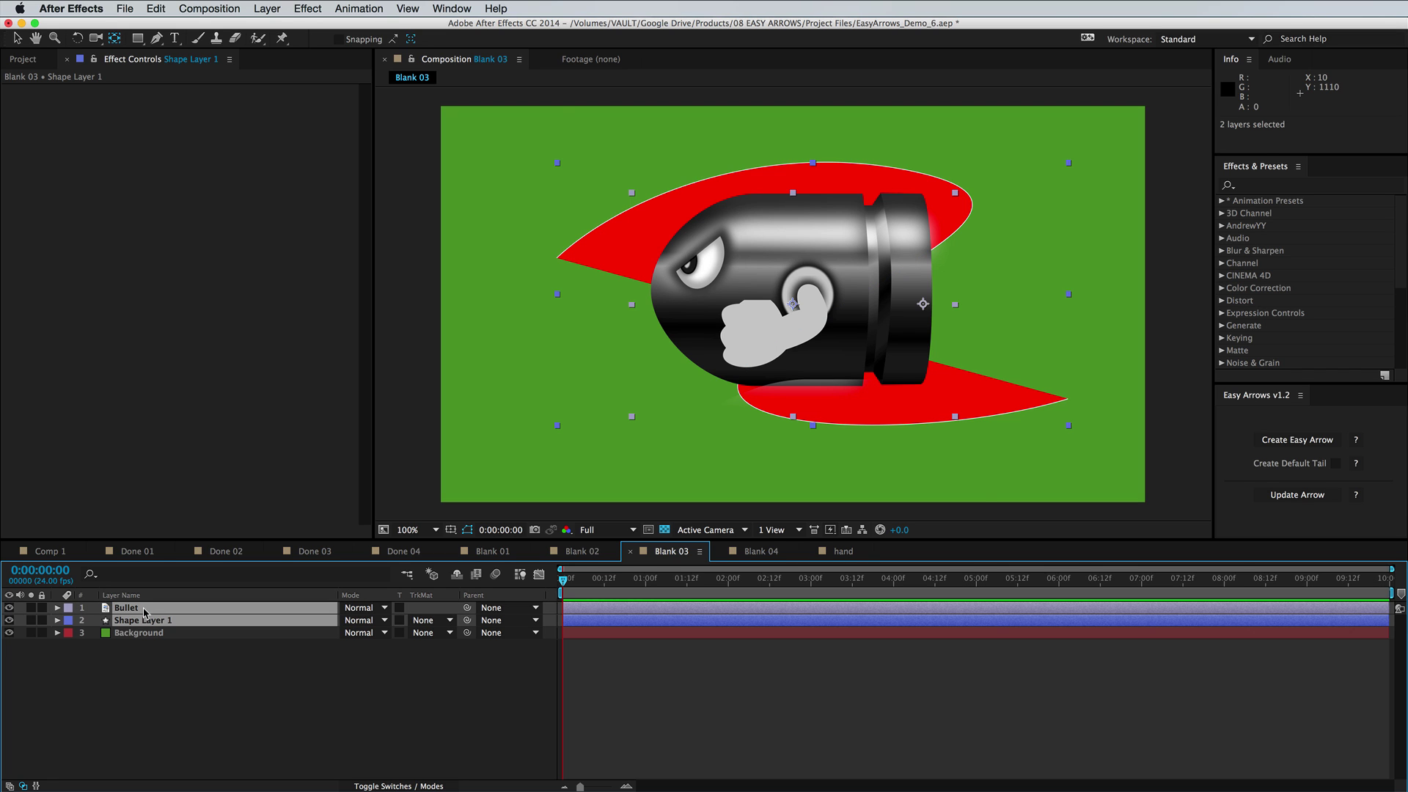
{"action": "left_click", "coordinate": [1288, 443]}
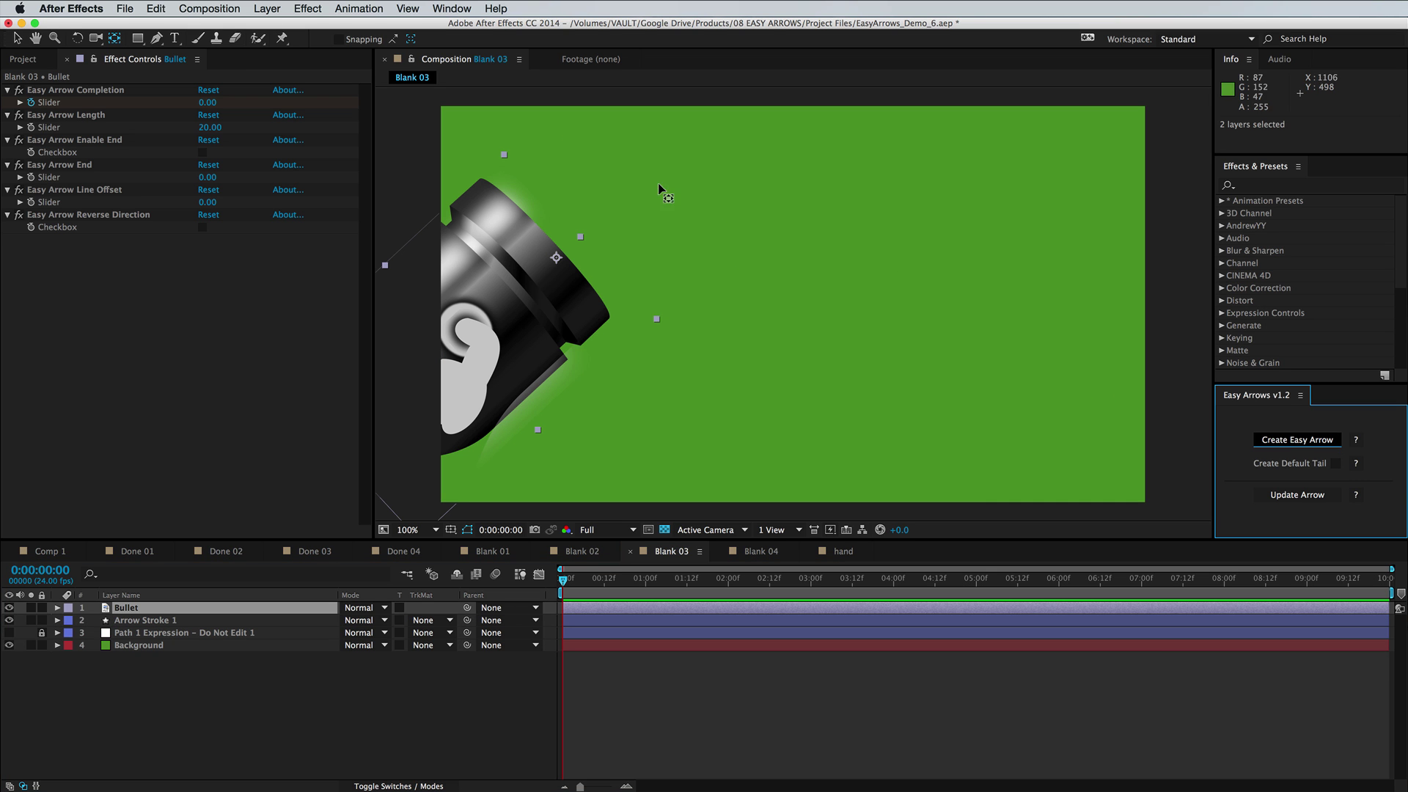
{"action": "mouse_move", "coordinate": [205, 107]}
{"action": "left_mouse_down"}
{"action": "mouse_move", "coordinate": [240, 107]}
{"action": "mouse_move", "coordinate": [228, 109]}
{"action": "left_mouse_up"}
Step: Rotate the Bullet about 190° to face along the path and advance its completion
{"action": "left_click", "coordinate": [234, 612]}
{"action": "key", "text": "r"}
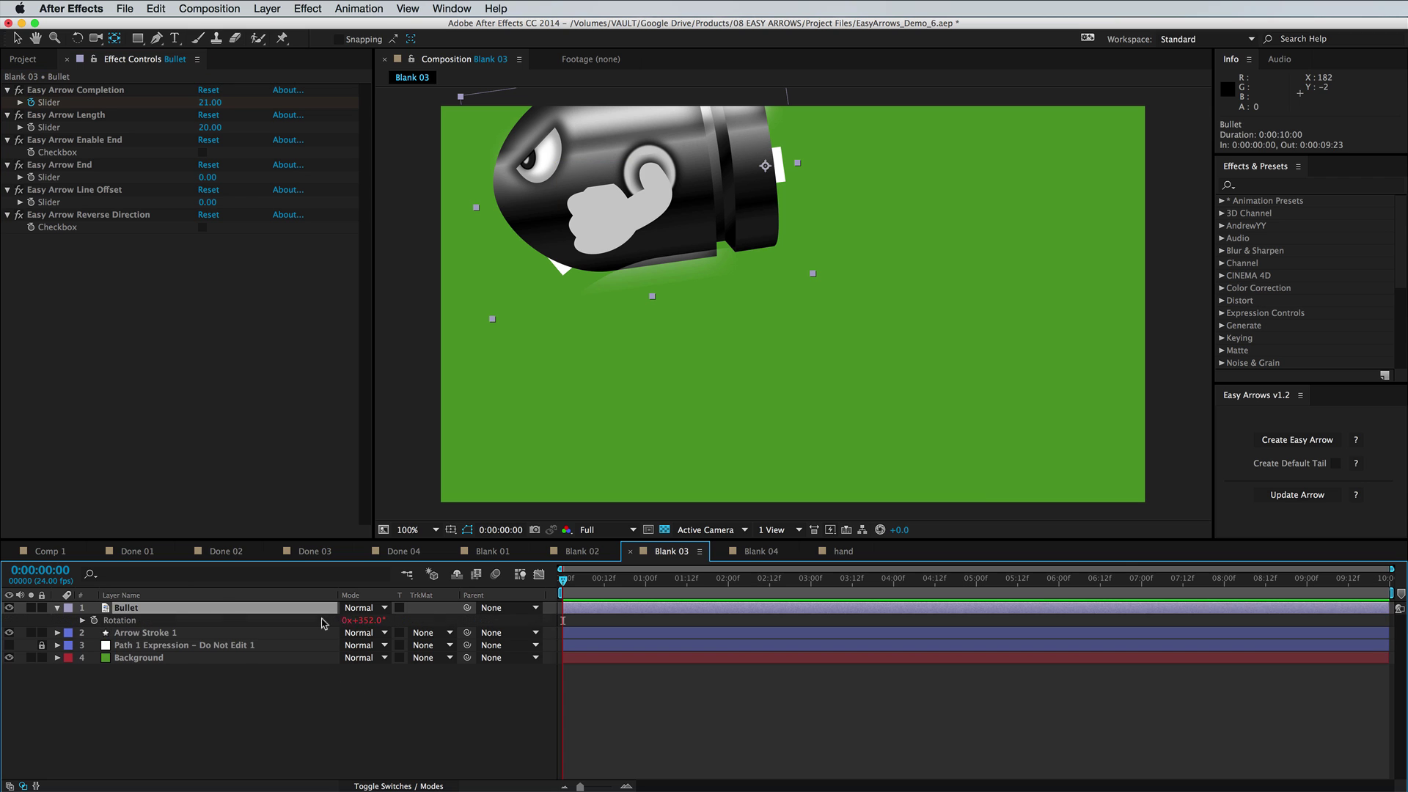
{"action": "left_click_drag", "start_coordinate": [364, 622], "coordinate": [601, 587]}
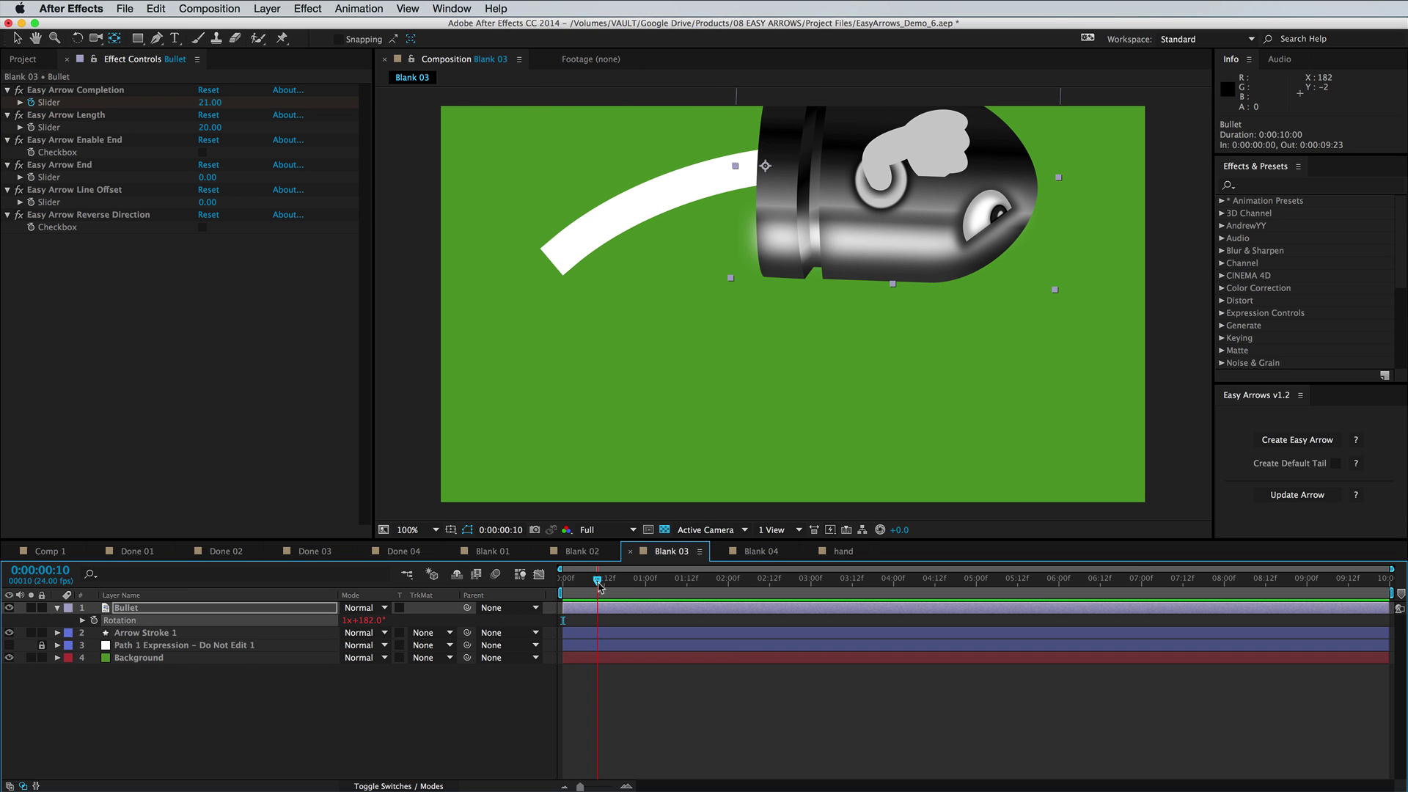
{"action": "left_click_drag", "start_coordinate": [216, 107], "coordinate": [214, 98]}
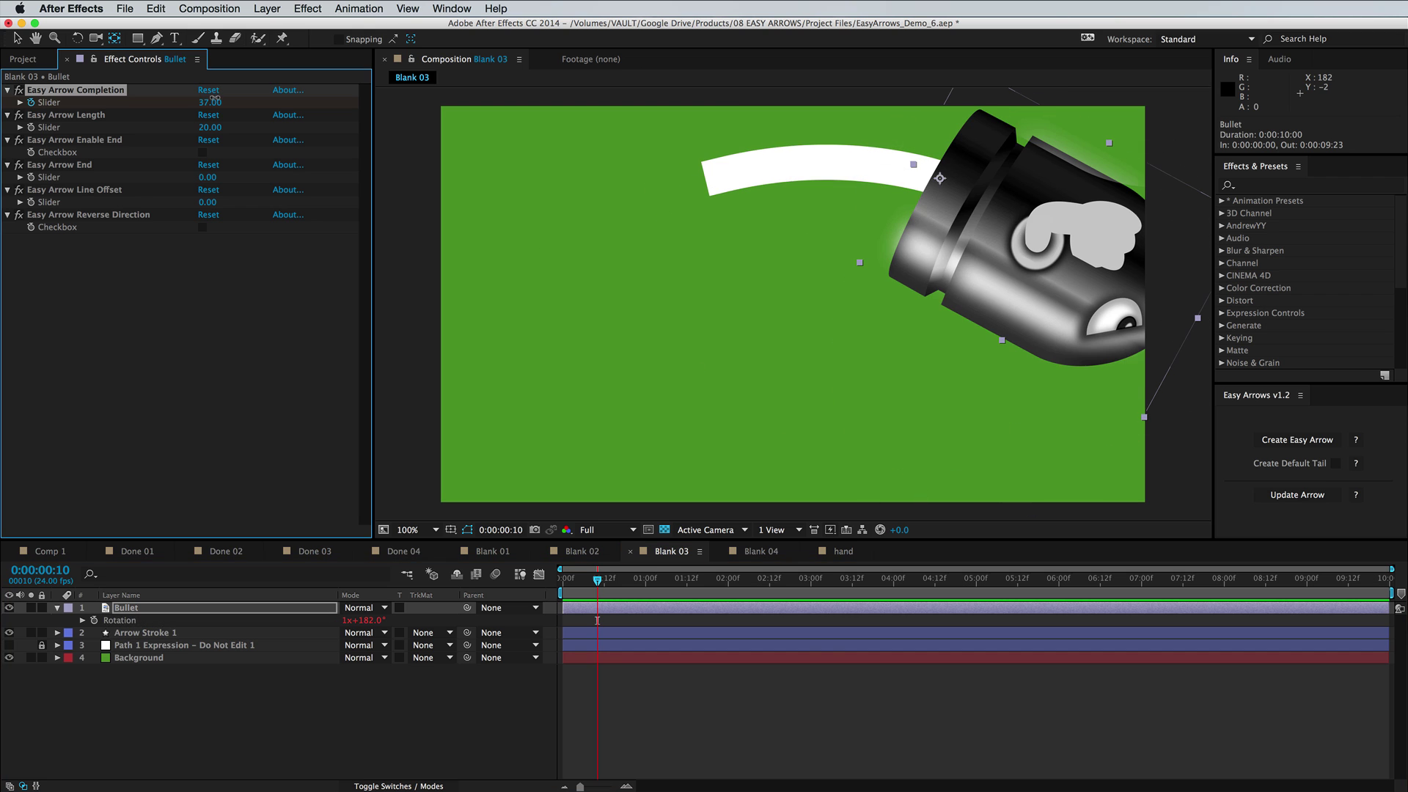
Step: Scale the bullet down to 15% and sweep Easy Arrow Completion to 13
{"action": "key", "text": "s"}
{"action": "left_click_drag", "start_coordinate": [363, 621], "coordinate": [343, 624]}
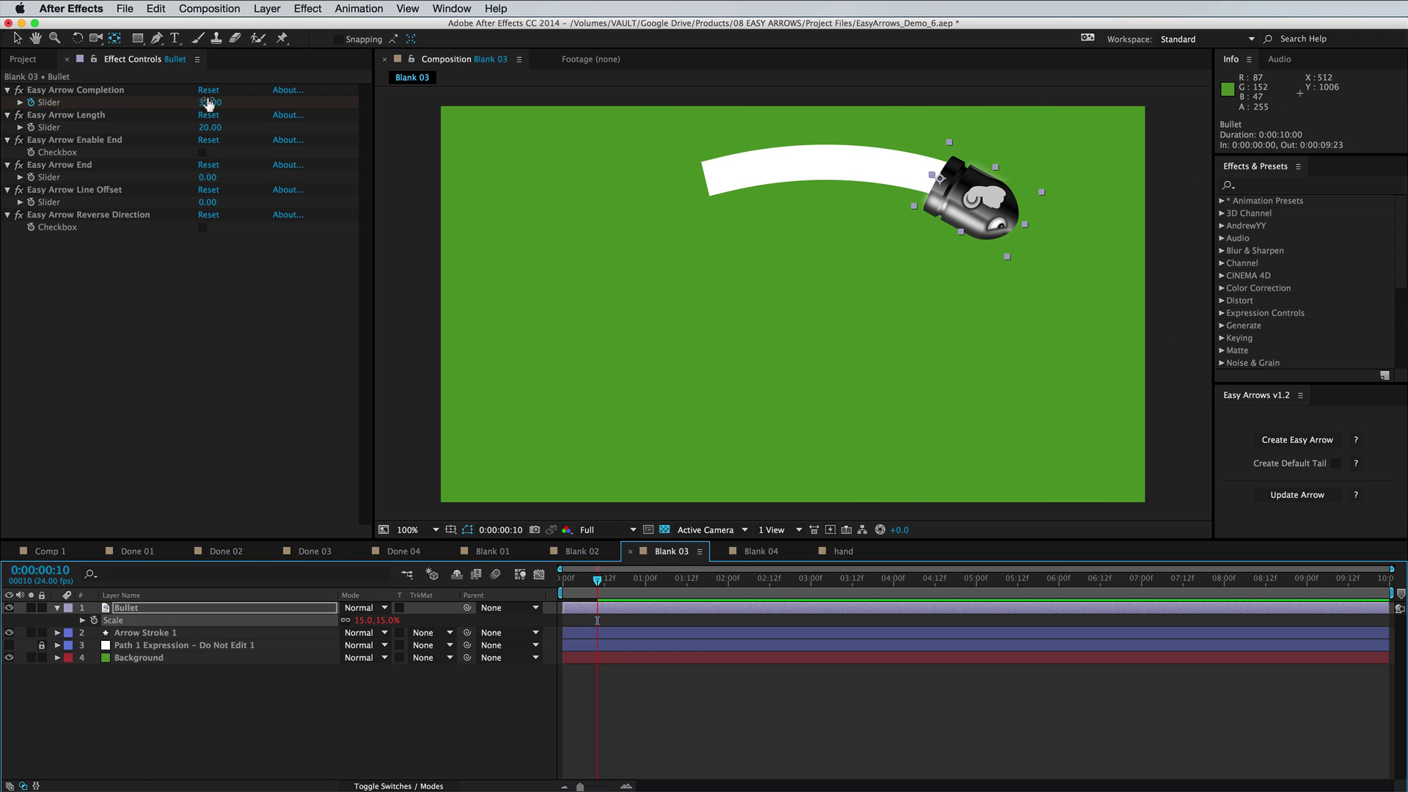
{"action": "mouse_move", "coordinate": [209, 103]}
{"action": "left_mouse_down"}
{"action": "mouse_move", "coordinate": [228, 107]}
{"action": "mouse_move", "coordinate": [197, 108]}
{"action": "left_mouse_up"}
Step: Flip the bullet with a -15% vertical scale, then advance it along the path
{"action": "key", "text": "s"}
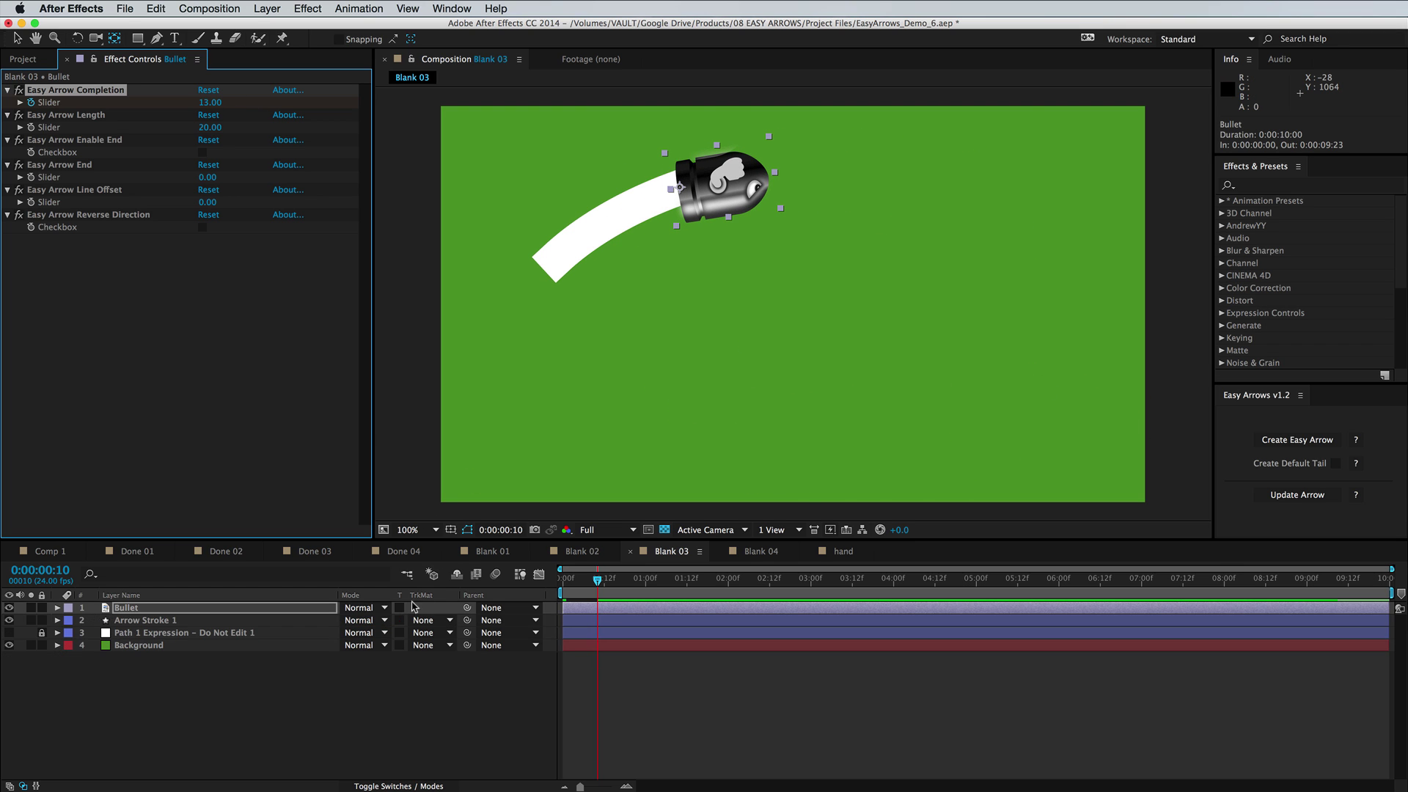
{"action": "left_click", "coordinate": [272, 614]}
{"action": "key", "text": "s"}
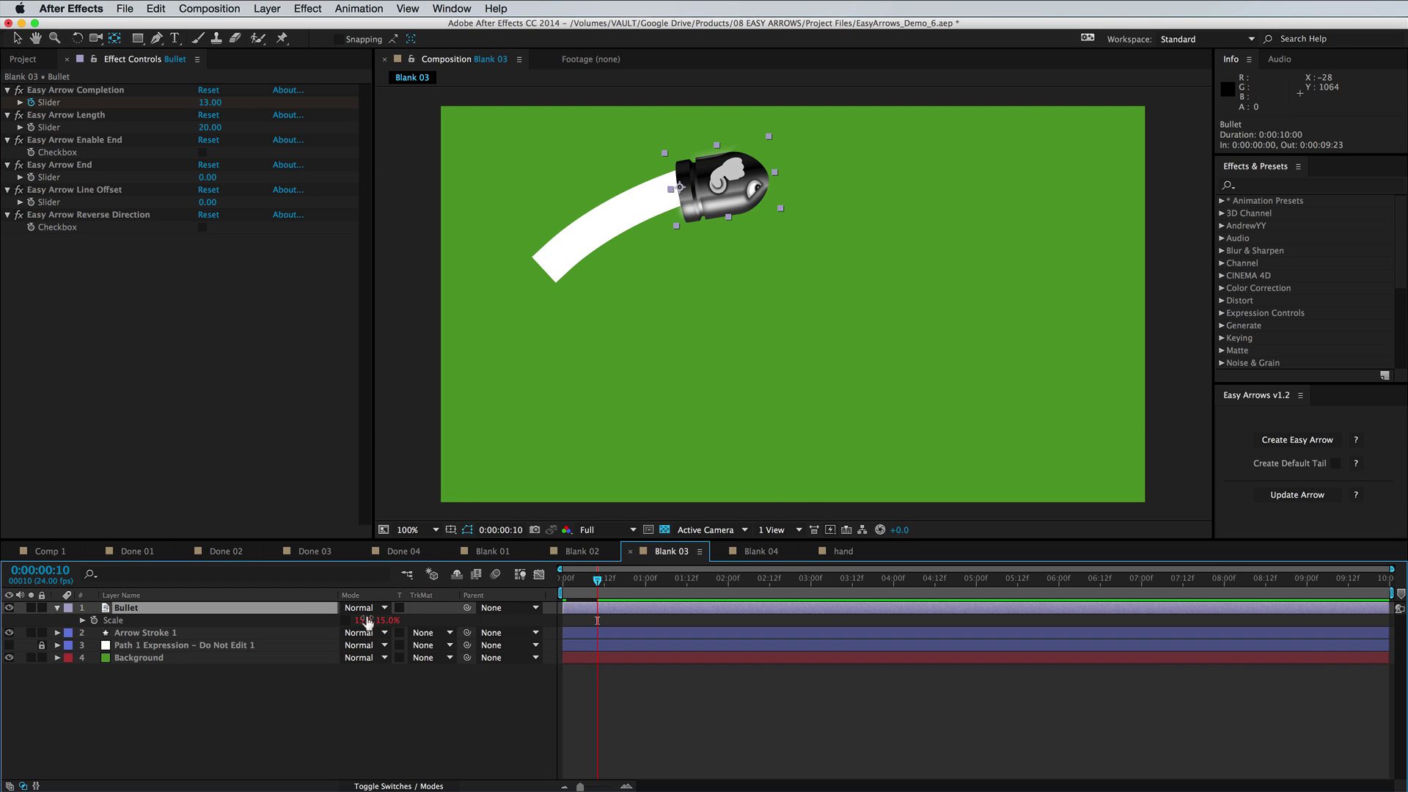
{"action": "left_click", "coordinate": [377, 622]}
{"action": "type", "text": "-15"}
{"action": "key", "text": "Return"}
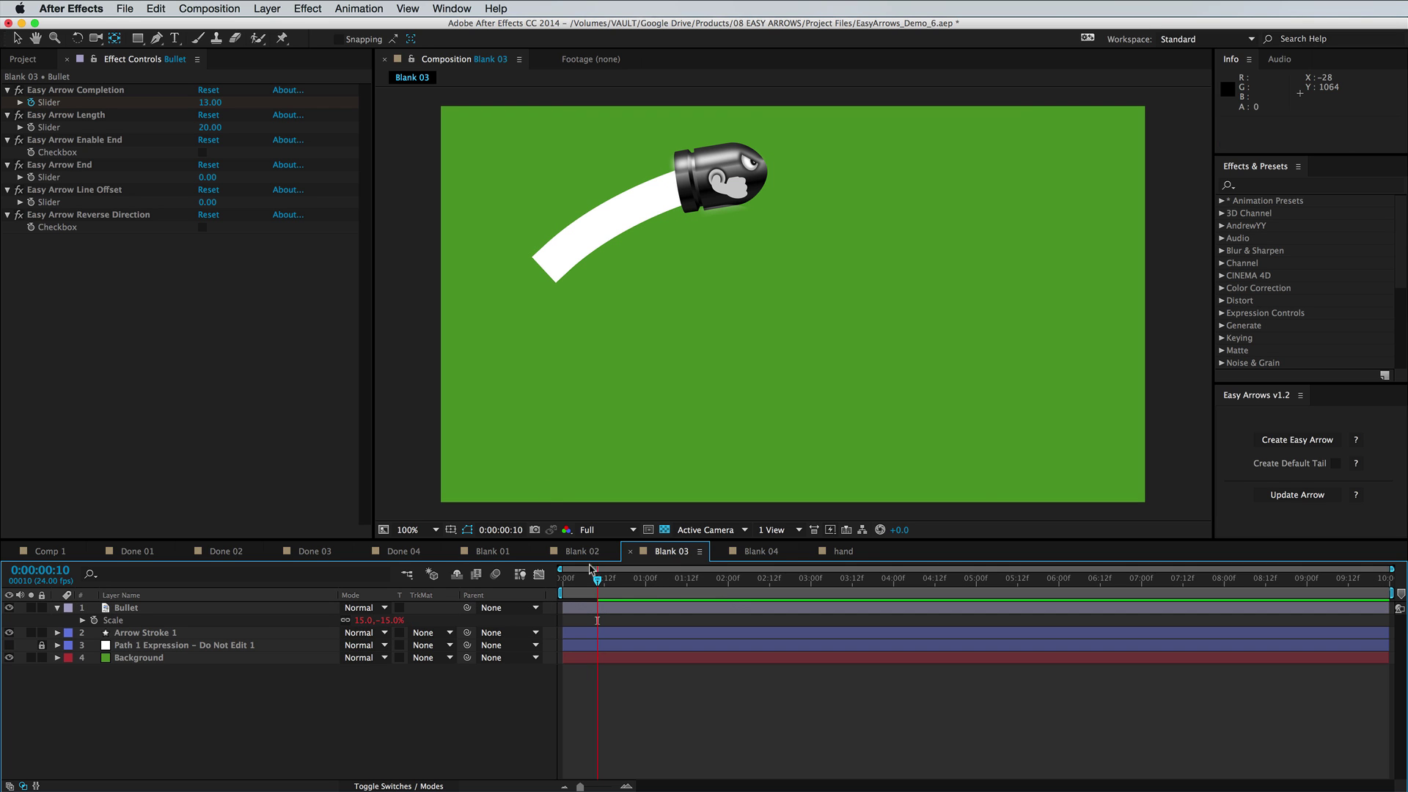
{"action": "left_click_drag", "start_coordinate": [211, 99], "coordinate": [236, 100]}
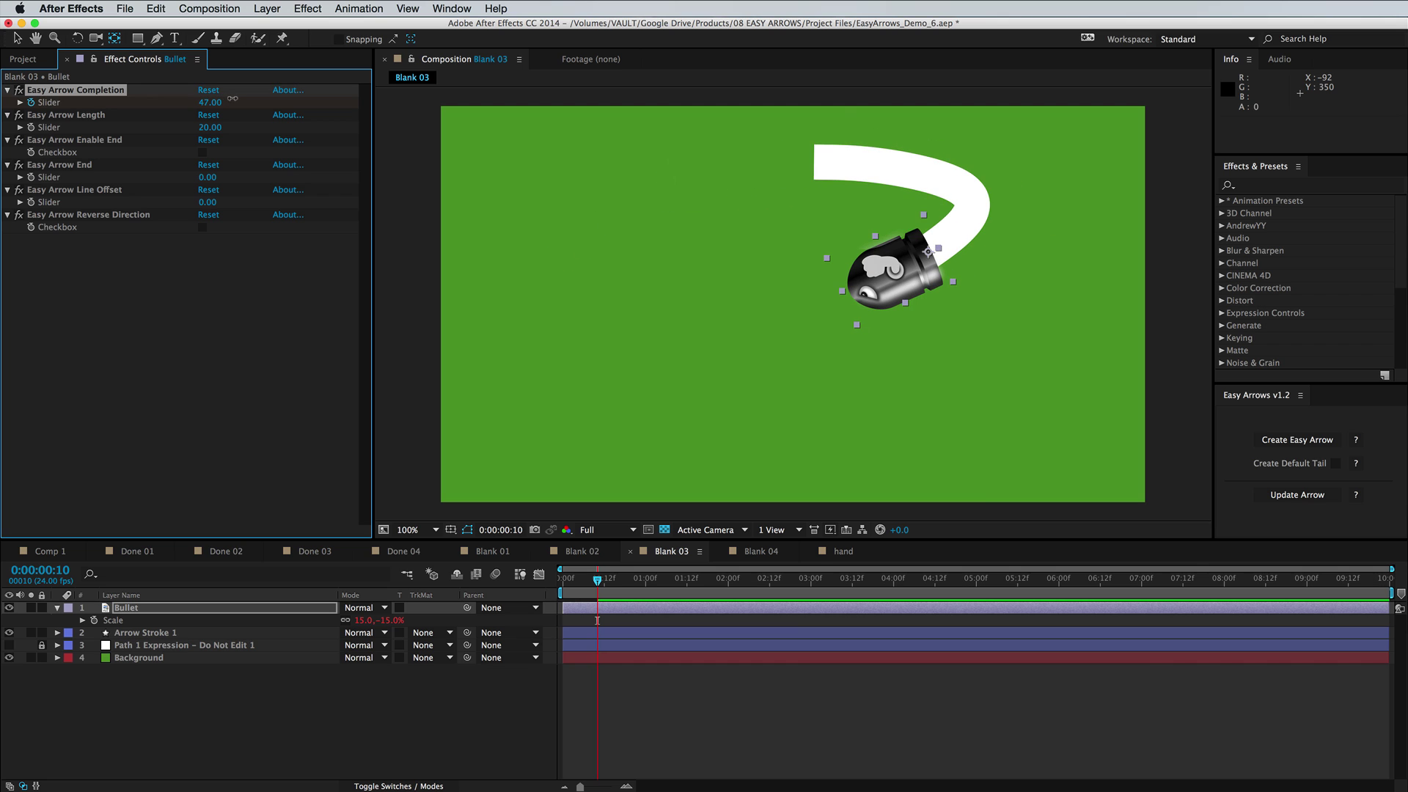
Step: Lower the bullet's rotation a few degrees to follow the stroke's direction
{"action": "key", "text": "r"}
{"action": "left_click", "coordinate": [367, 620]}
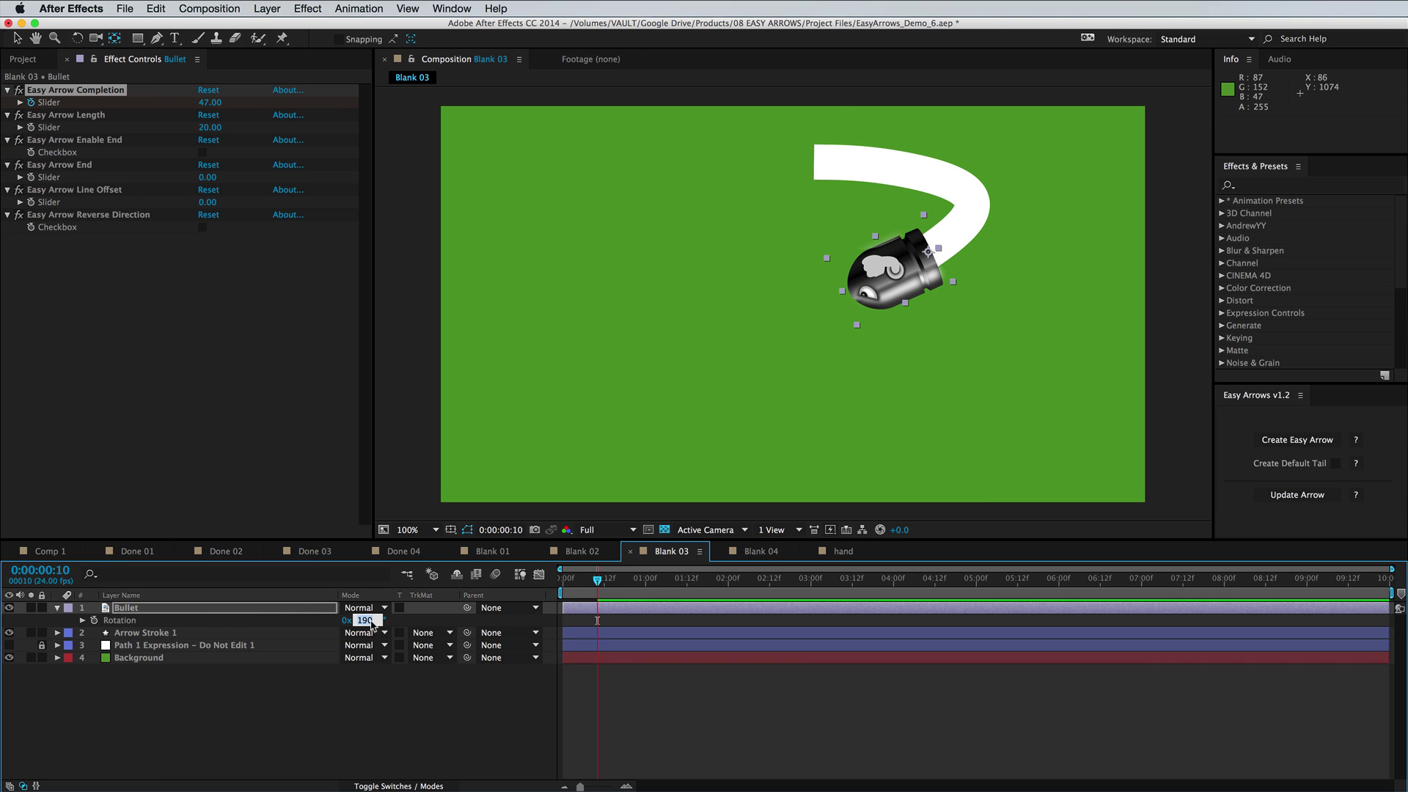
{"action": "key", "text": "shift+Down"}
{"action": "key", "text": "shift+Down"}
{"action": "key", "text": "shift+Down"}
{"action": "key", "text": "shift+Down"}
{"action": "key", "text": "shift+Down"}
{"action": "key", "text": "shift+Down"}
{"action": "key", "text": "shift+Down"}
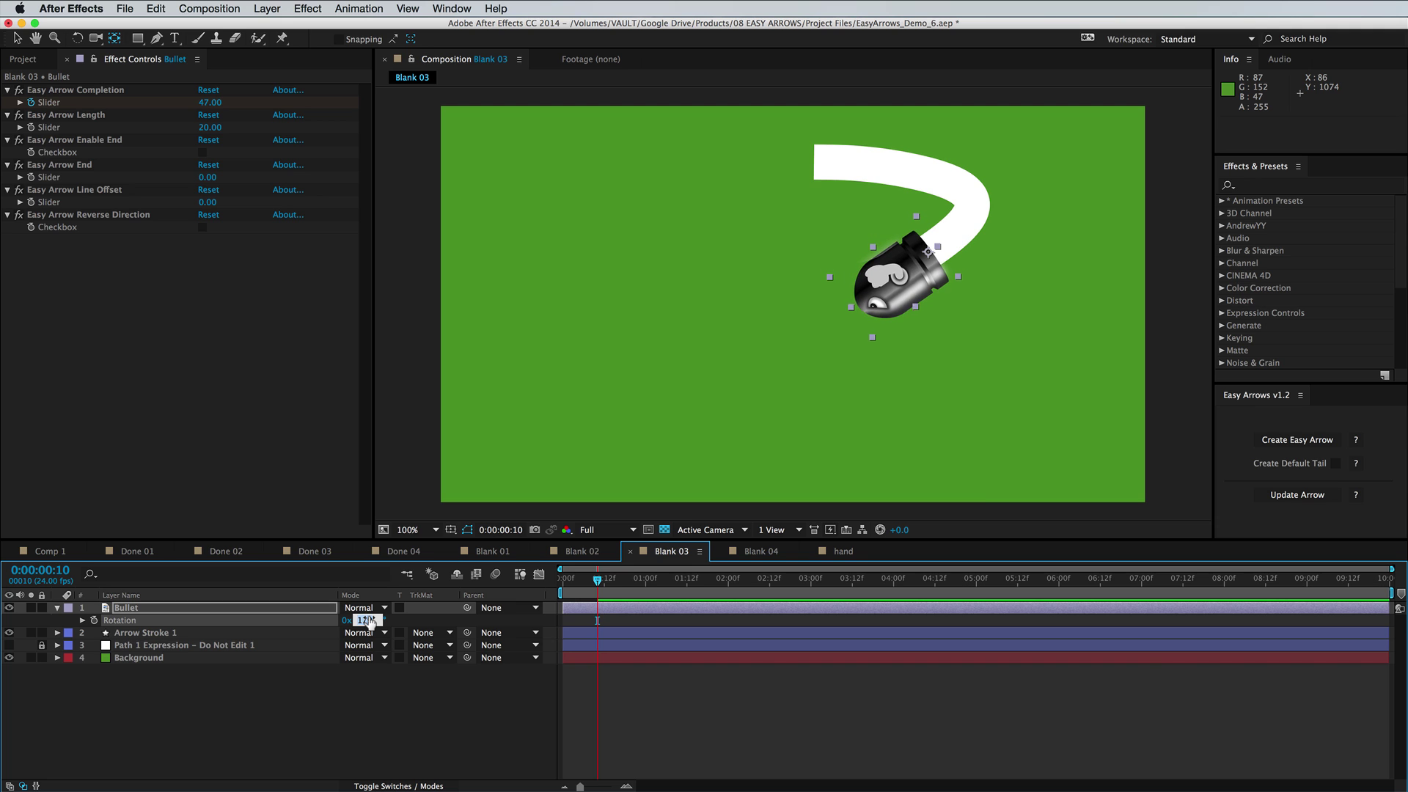
{"action": "key", "text": "Down"}
{"action": "key", "text": "Down"}
{"action": "key", "text": "Down"}
{"action": "key", "text": "Down"}
{"action": "key", "text": "Down"}
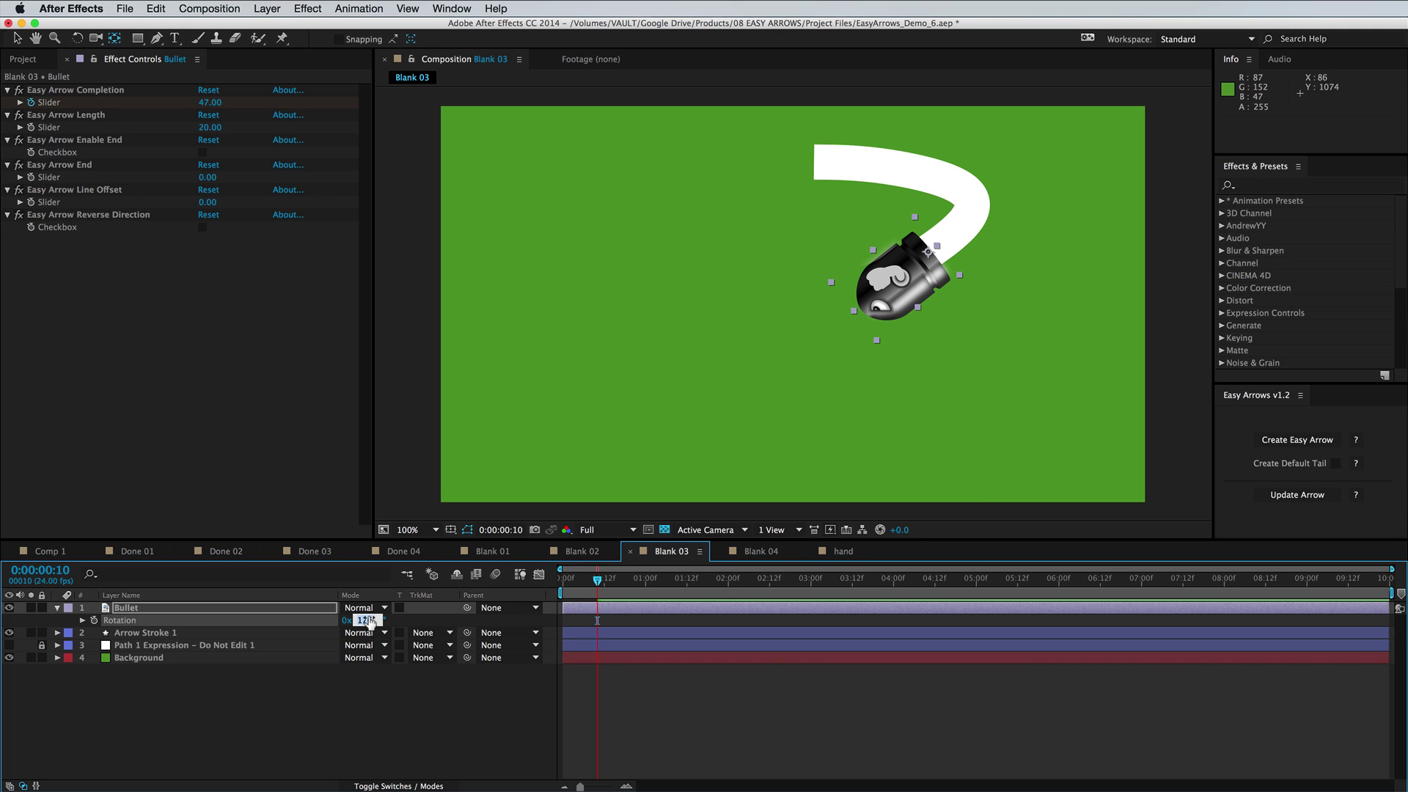
Step: Settle the bullet's rotation at about 1x+173.9° so it faces along the stroke
{"action": "left_click", "coordinate": [623, 744]}
{"action": "left_click_drag", "start_coordinate": [598, 579], "coordinate": [572, 579]}
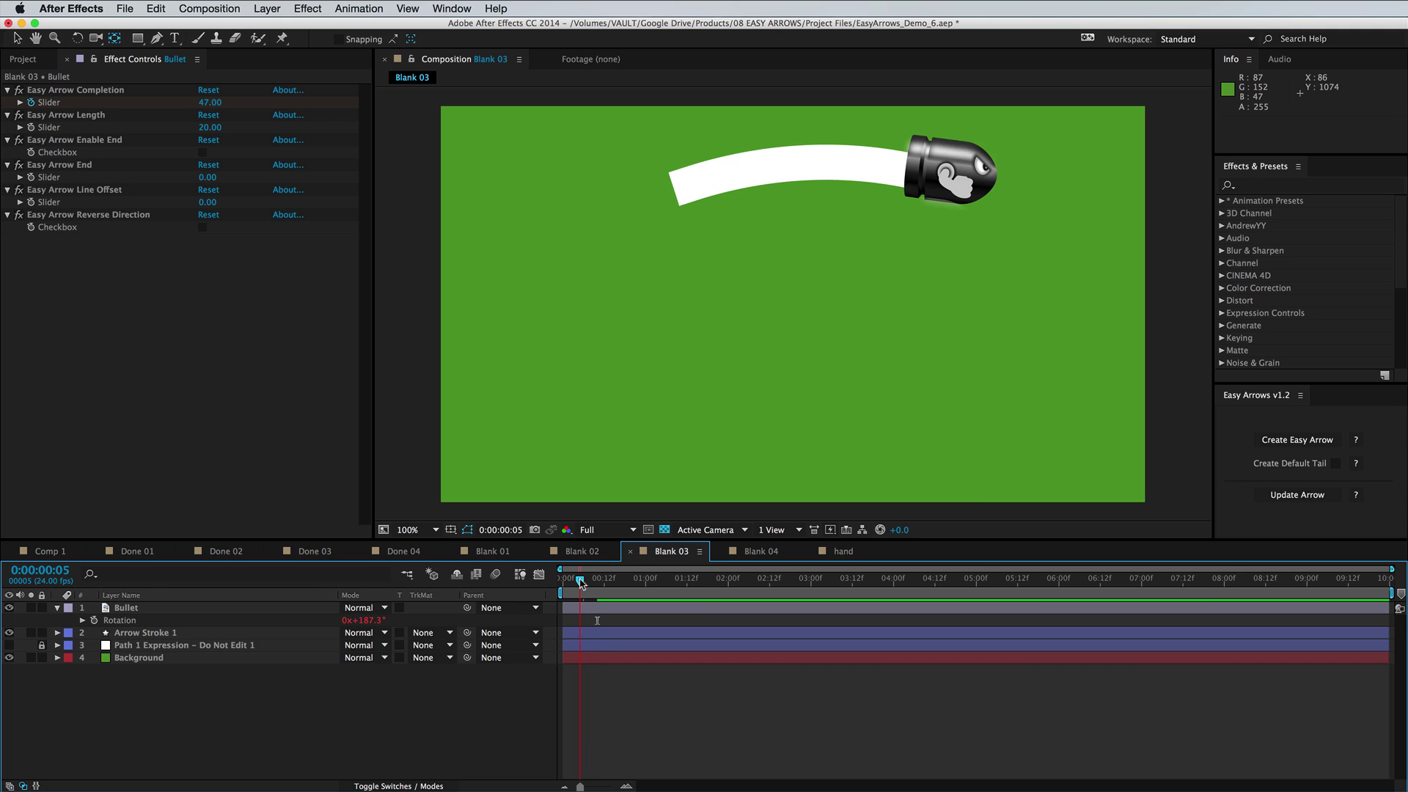
{"action": "mouse_move", "coordinate": [363, 620]}
{"action": "left_mouse_down"}
{"action": "mouse_move", "coordinate": [293, 623]}
{"action": "mouse_move", "coordinate": [373, 627]}
{"action": "left_mouse_up"}
Step: Advance Easy Arrow Completion to 90.80 and turn on Enable End for the S-curve trail
{"action": "key", "text": "shift+a"}
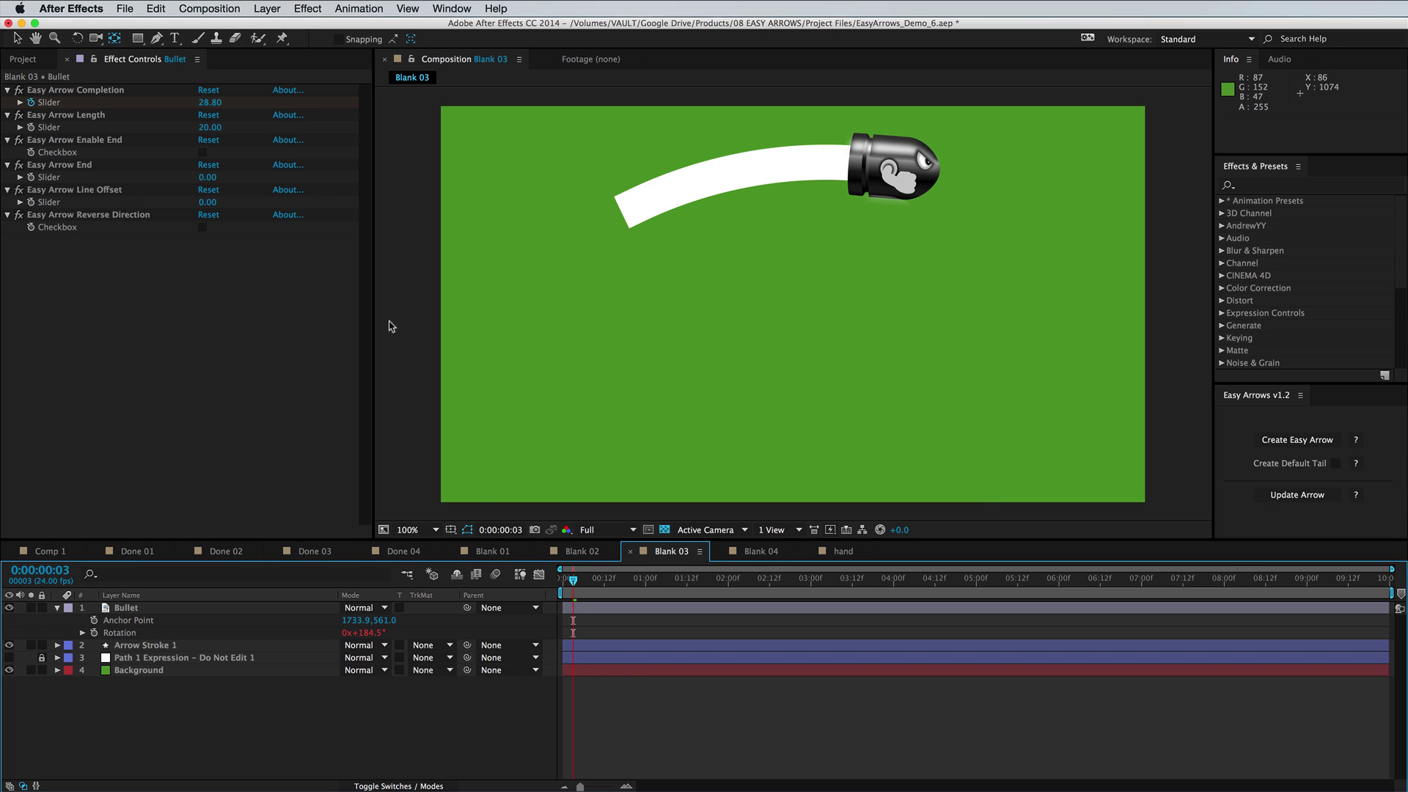
{"action": "left_click_drag", "start_coordinate": [210, 102], "coordinate": [285, 131]}
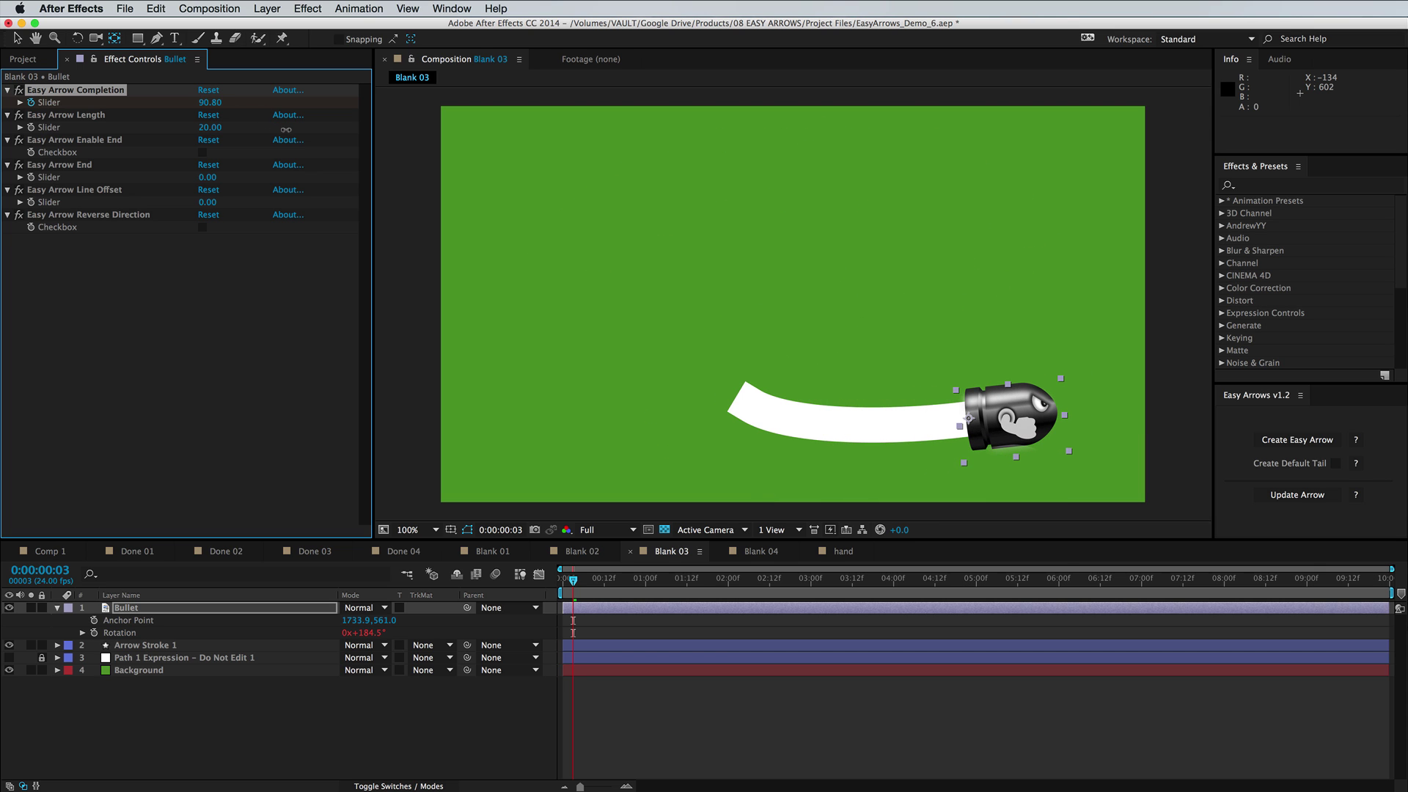
{"action": "left_click", "coordinate": [204, 152]}
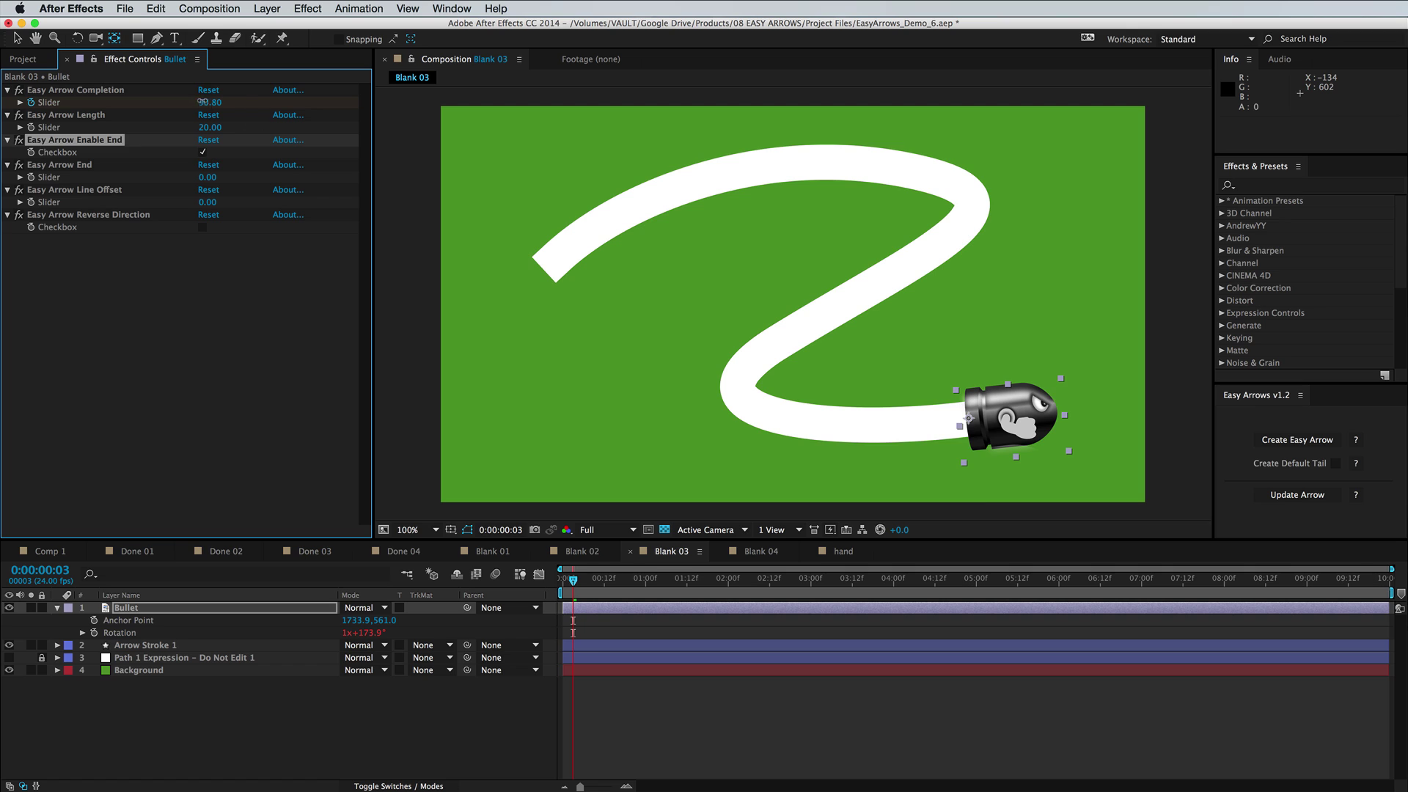